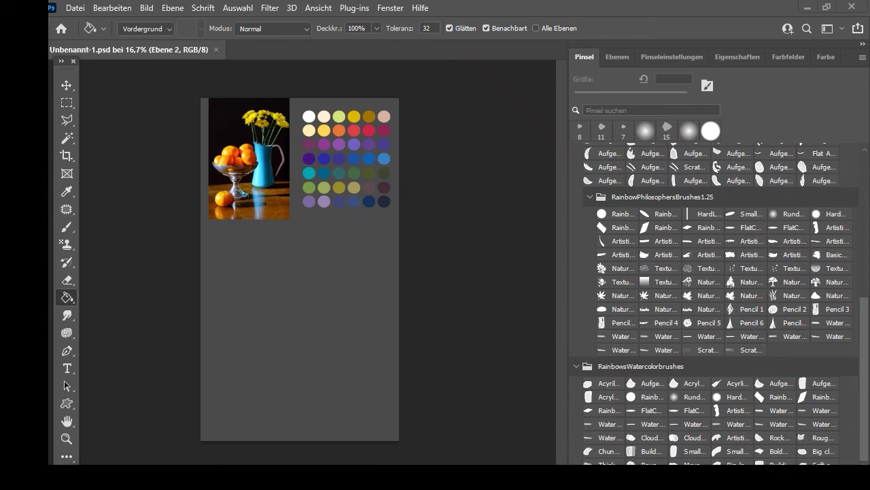
# Look over the RainbowsWatercolor set folder in the file explorer, close it, and browse the RainbowsWatercolorbrushes group.
pyautogui.hotkey('alt', 'Tab')
pyautogui.moveTo(717, 65)
pyautogui.mouseDown()
pyautogui.moveTo(699, 53)
pyautogui.moveTo(555, 53)
pyautogui.moveTo(777, 58)
pyautogui.moveTo(622, 58)
pyautogui.mouseUp()
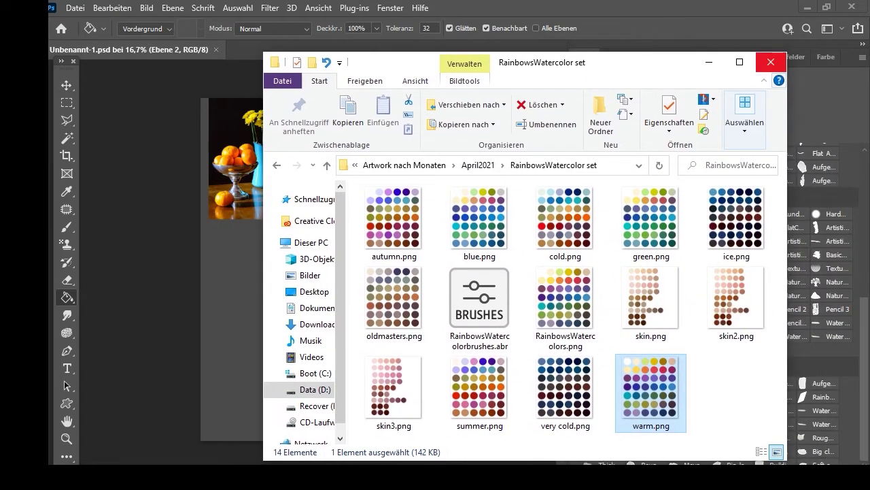
pyautogui.click(772, 61)
pyautogui.moveTo(864, 309); pyautogui.dragTo(863, 391)
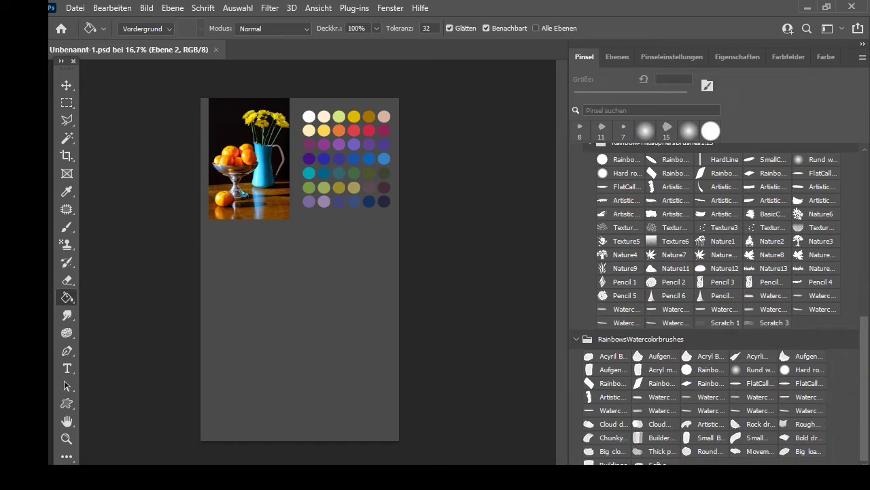
pyautogui.moveTo(863, 349); pyautogui.dragTo(862, 446)
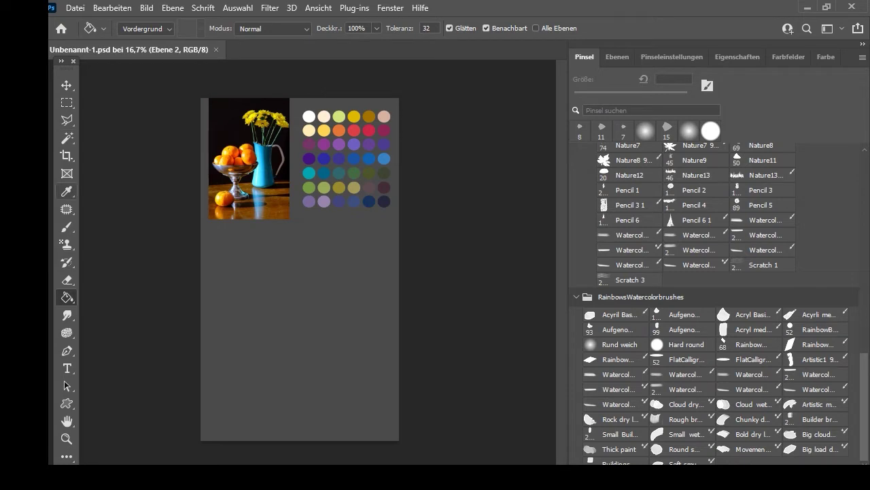
# Fill a rectangular area below the photo and swatches on Ebene 2 with the dark navy swatch colour and deselect it.
pyautogui.click(66, 191)
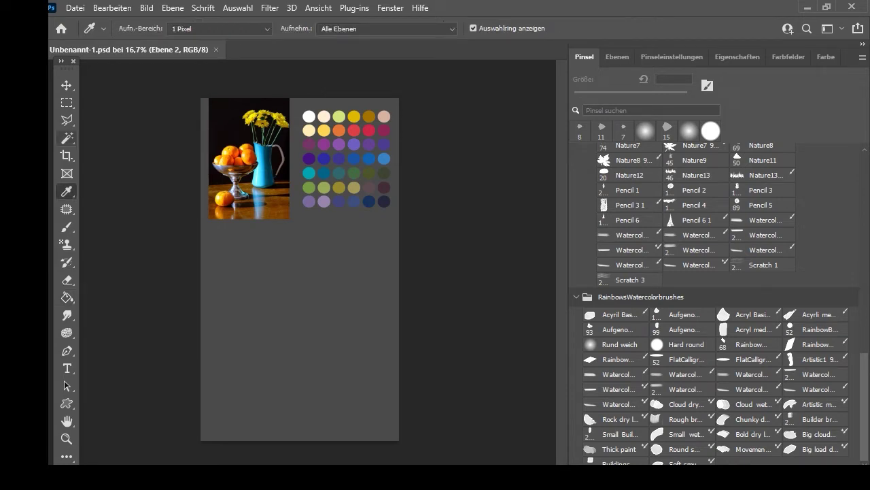
pyautogui.press('m')
pyautogui.moveTo(213, 223); pyautogui.dragTo(383, 436)
pyautogui.click(67, 298)
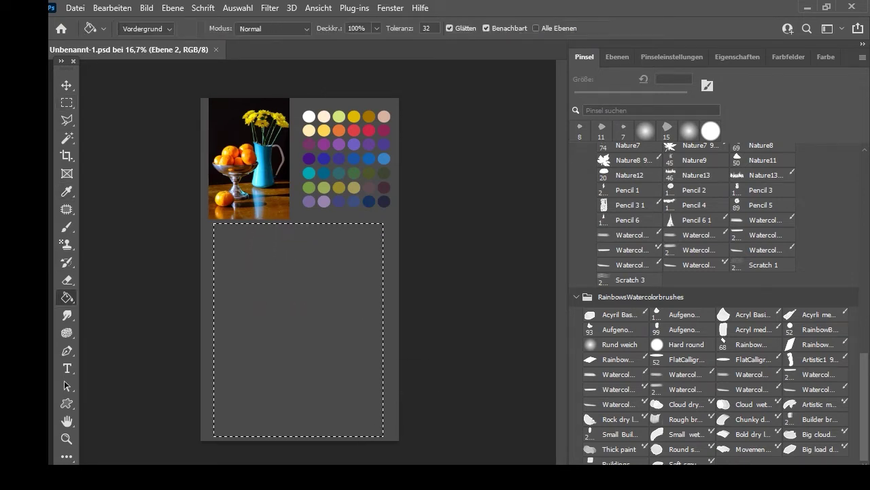
pyautogui.click(279, 309)
pyautogui.click(238, 8)
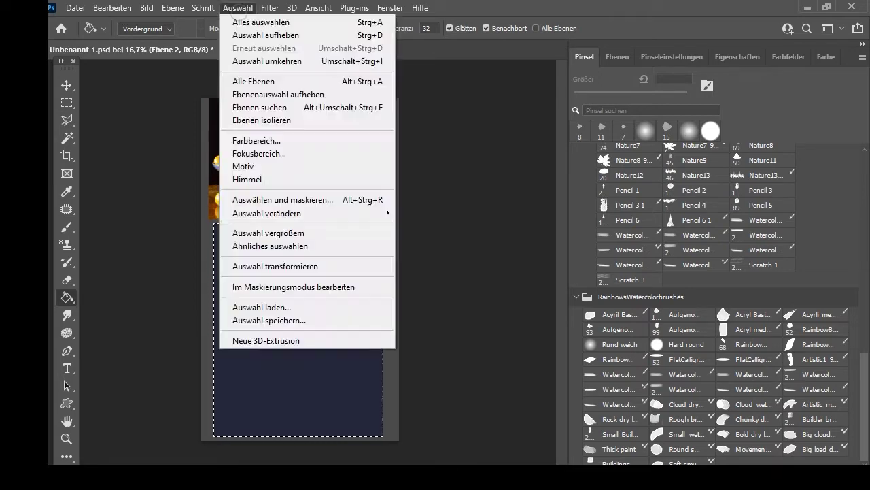
pyautogui.click(265, 35)
# Choose the Bold dry load mixer brush, sample the ochre swatch, and try a broad stroke across the canvas's lower edge.
pyautogui.click(618, 57)
pyautogui.click(584, 57)
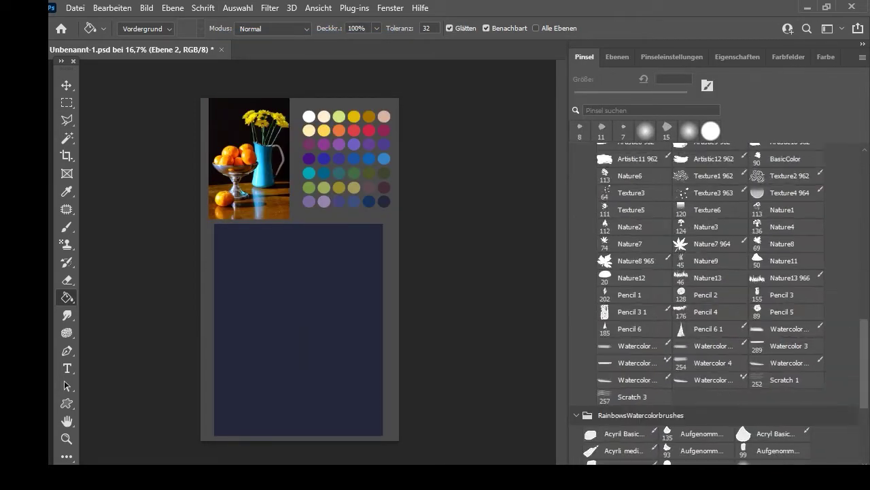
pyautogui.moveTo(861, 353); pyautogui.dragTo(855, 427)
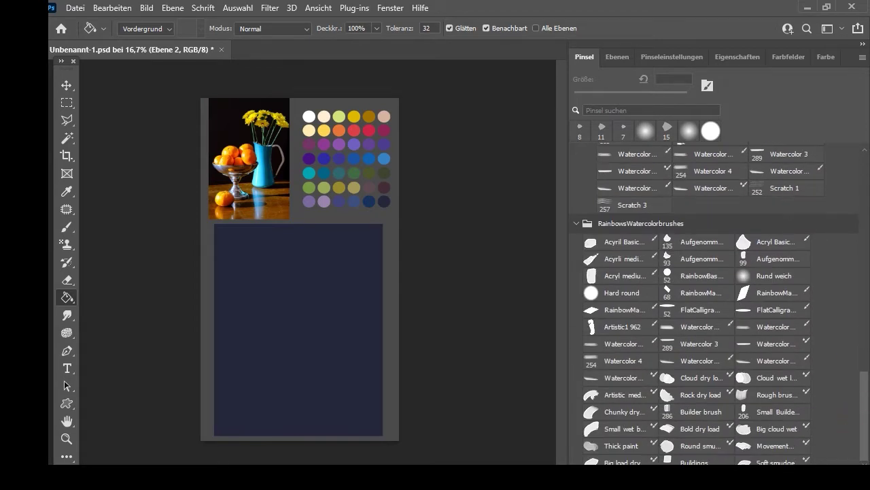
pyautogui.press('b')
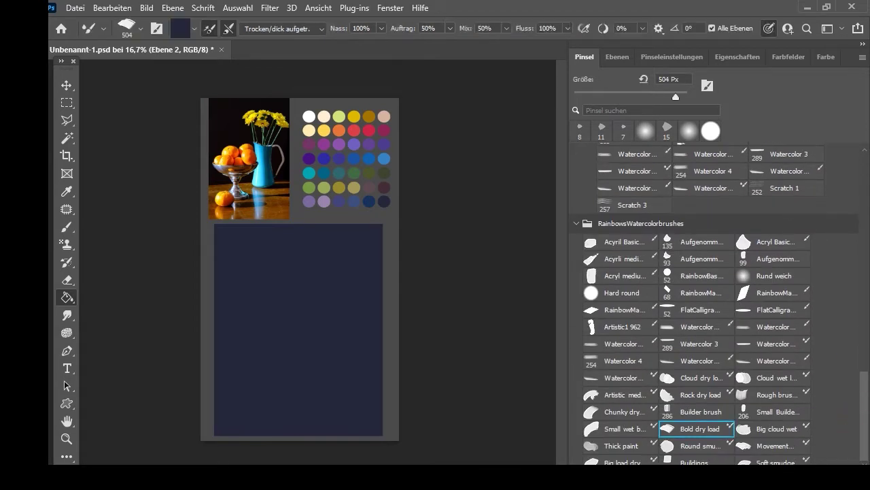
pyautogui.press('i')
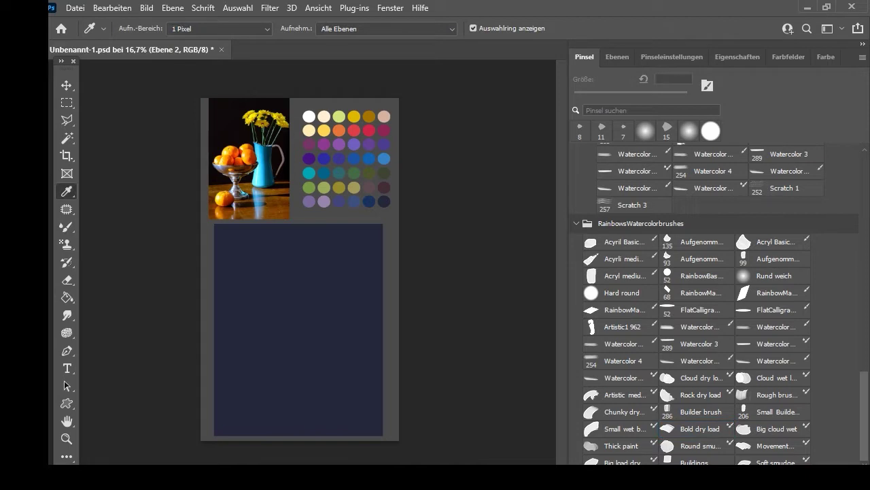
pyautogui.press('b')
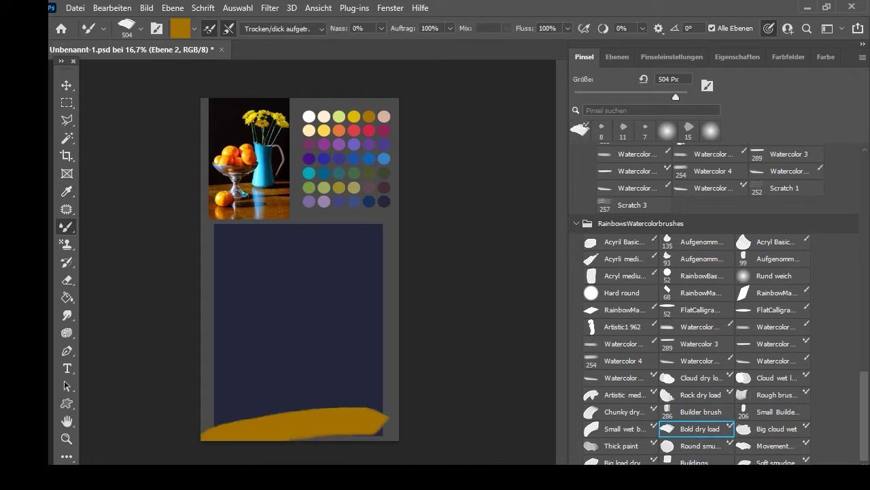
# Create a new layer above Ebene 2 and fill a slightly larger rectangular selection on it with dark navy.
pyautogui.press('F7')
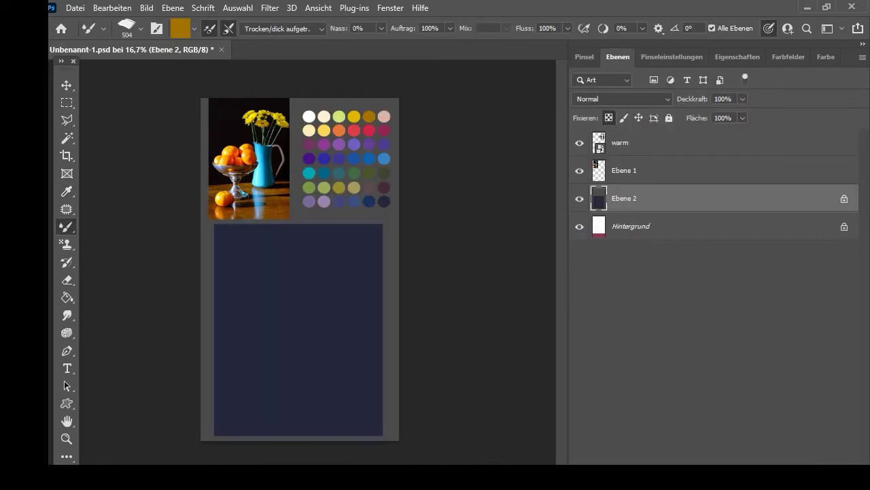
pyautogui.hotkey('ctrl', 'shift', 'alt', 'n')
pyautogui.press('m')
pyautogui.moveTo(212, 222); pyautogui.dragTo(386, 439)
pyautogui.press('g')
pyautogui.click(375, 247)
# Paint the lower part of the selected rectangle solid ochre as the tabletop with the Bold dry load brush.
pyautogui.press('b')
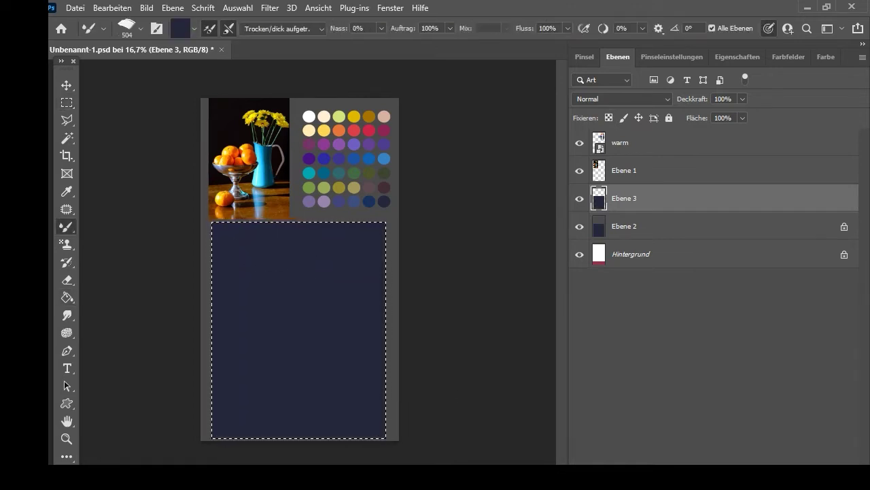
pyautogui.press('i')
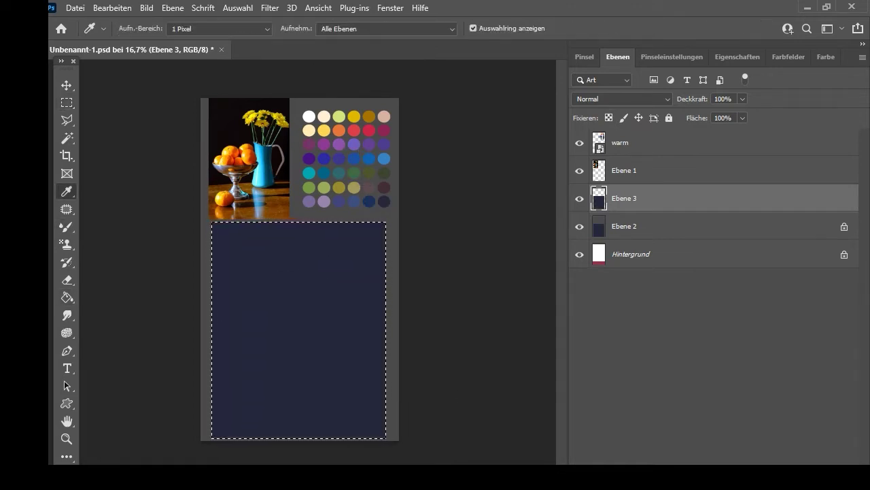
pyautogui.press('b')
pyautogui.moveTo(224, 416)
pyautogui.mouseDown()
pyautogui.moveTo(370, 388)
pyautogui.moveTo(285, 381)
pyautogui.mouseUp()
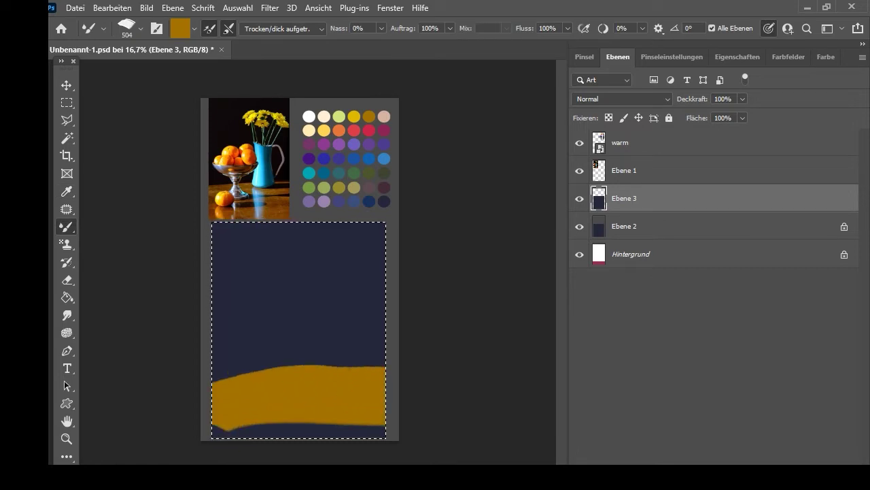
pyautogui.moveTo(374, 393)
pyautogui.mouseDown()
pyautogui.moveTo(280, 400)
pyautogui.moveTo(375, 414)
pyautogui.moveTo(227, 410)
pyautogui.moveTo(340, 386)
pyautogui.moveTo(248, 395)
pyautogui.moveTo(367, 381)
pyautogui.mouseUp()
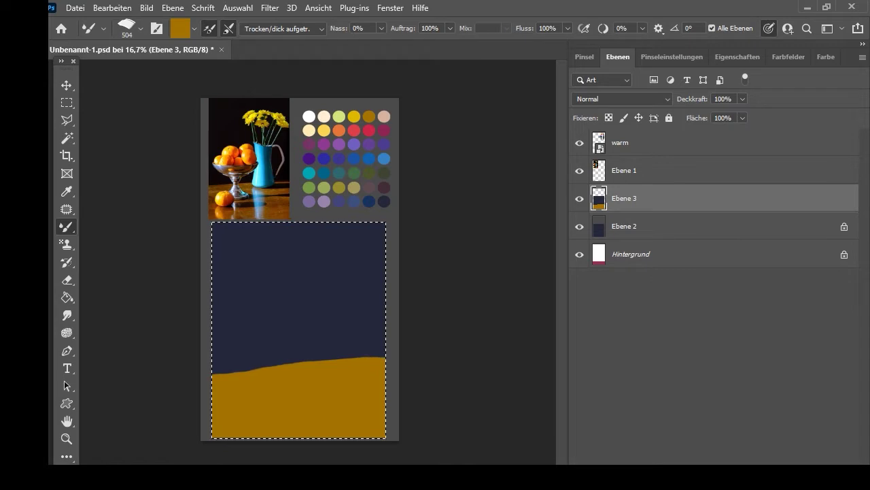
# Select the navy area above the ochre tabletop with the Magic Wand and switch to the regular Brush tool.
pyautogui.press('w')
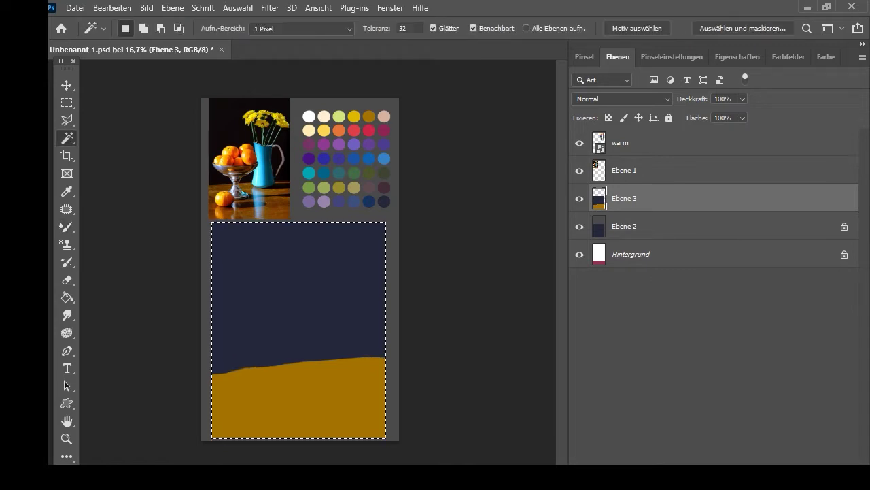
pyautogui.click(299, 313)
pyautogui.press('b')
pyautogui.click(584, 56)
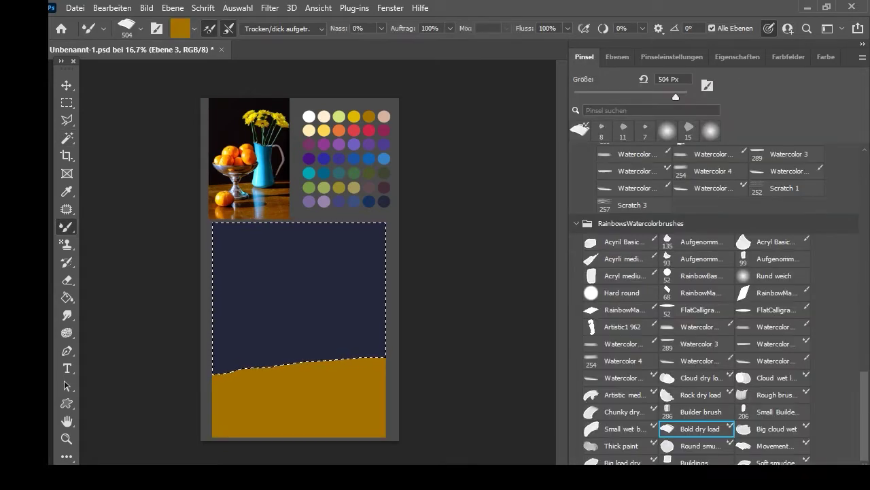
pyautogui.rightClick(66, 227)
pyautogui.click(113, 226)
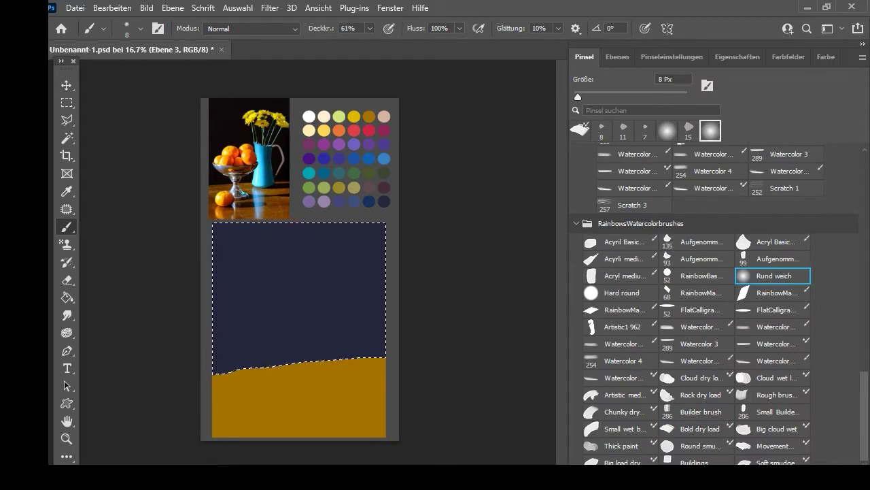
# Darken the lower part of the navy background with the soft round brush, setting 48% opacity and 329 px size.
pyautogui.click(825, 57)
pyautogui.moveTo(578, 97)
pyautogui.mouseDown()
pyautogui.moveTo(616, 97)
pyautogui.moveTo(637, 111)
pyautogui.moveTo(643, 98)
pyautogui.mouseUp()
pyautogui.click(584, 57)
pyautogui.click(370, 29)
pyautogui.moveTo(370, 44); pyautogui.dragTo(360, 43)
pyautogui.moveTo(644, 97); pyautogui.dragTo(667, 96)
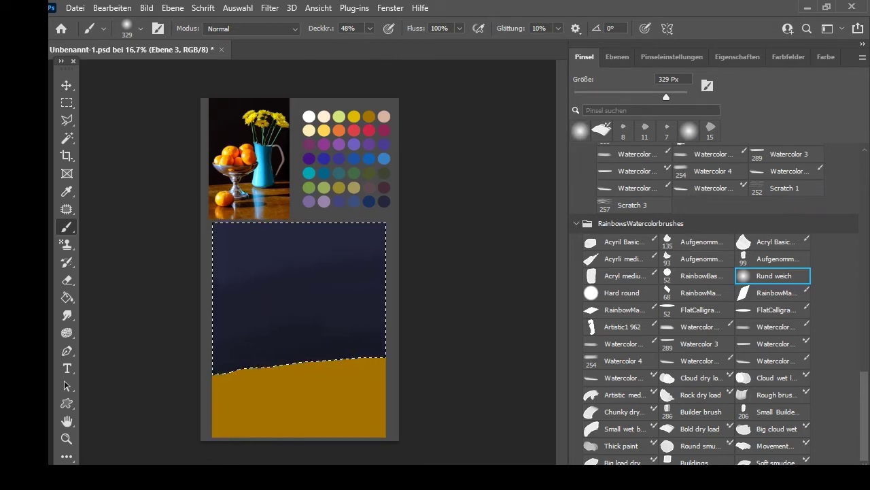
# Blend the navy background tones with a very wet 504 px Watercolor mixer brush, sampling colours from its upper and lower areas.
pyautogui.click(773, 344)
pyautogui.moveTo(228, 274); pyautogui.dragTo(377, 261)
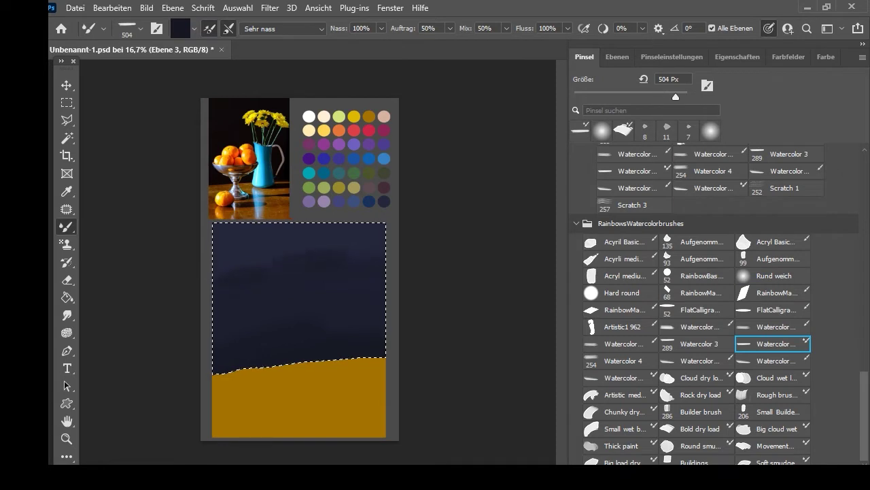
pyautogui.keyDown('alt'); pyautogui.click(248, 240); pyautogui.keyUp('alt')
pyautogui.moveTo(249, 245); pyautogui.dragTo(296, 250)
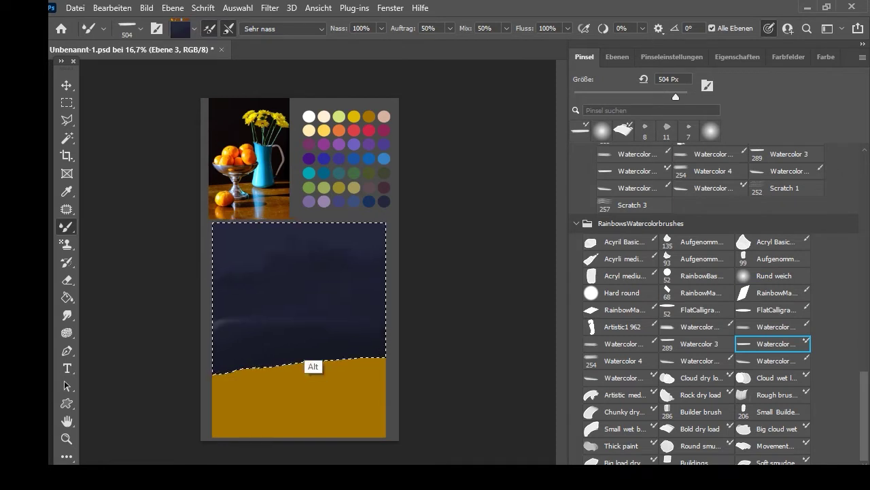
pyautogui.keyDown('alt'); pyautogui.click(302, 352); pyautogui.keyUp('alt')
pyautogui.moveTo(227, 323); pyautogui.dragTo(360, 319)
# Turn off sampling of all layers for the mixer brush and smooth the background further with sampled light and dark navy tones.
pyautogui.click(712, 29)
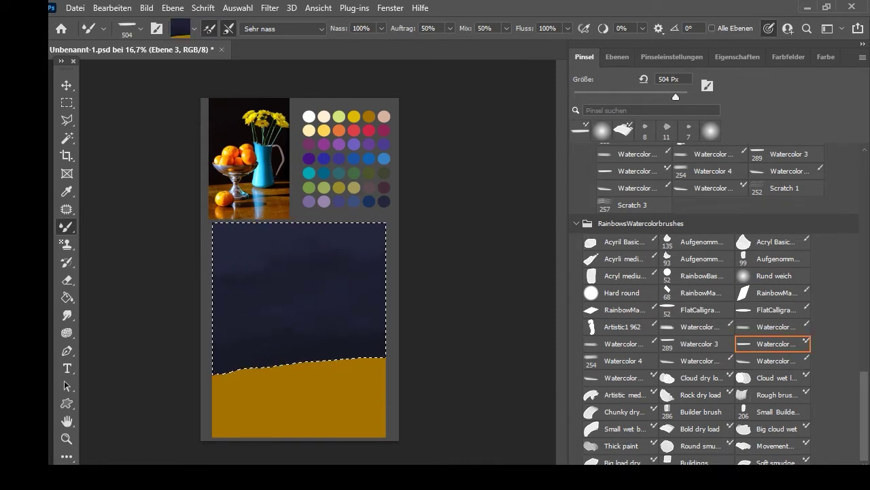
pyautogui.moveTo(272, 325); pyautogui.dragTo(347, 316)
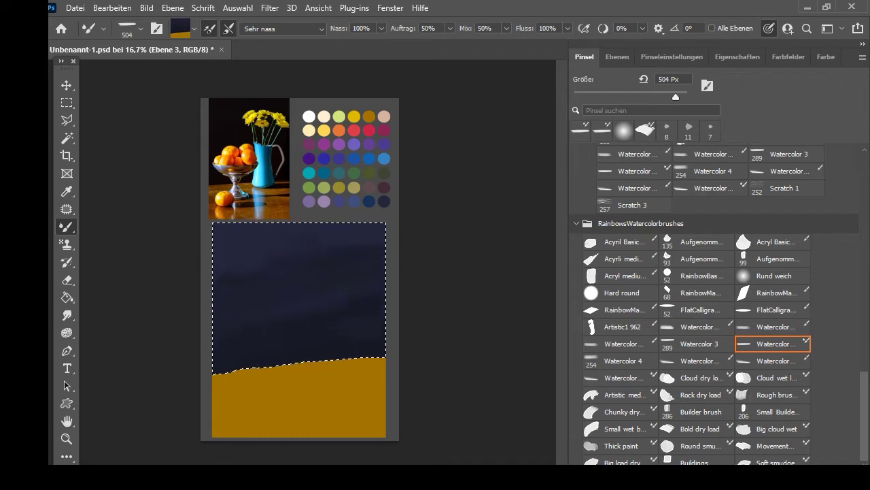
pyautogui.keyDown('alt'); pyautogui.click(272, 236); pyautogui.keyUp('alt')
pyautogui.moveTo(247, 257); pyautogui.dragTo(300, 250)
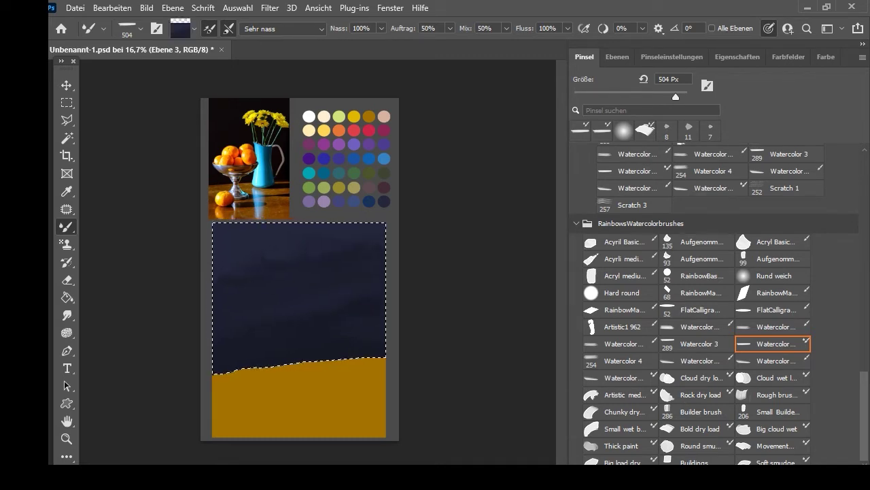
pyautogui.keyDown('alt'); pyautogui.click(306, 348); pyautogui.keyUp('alt')
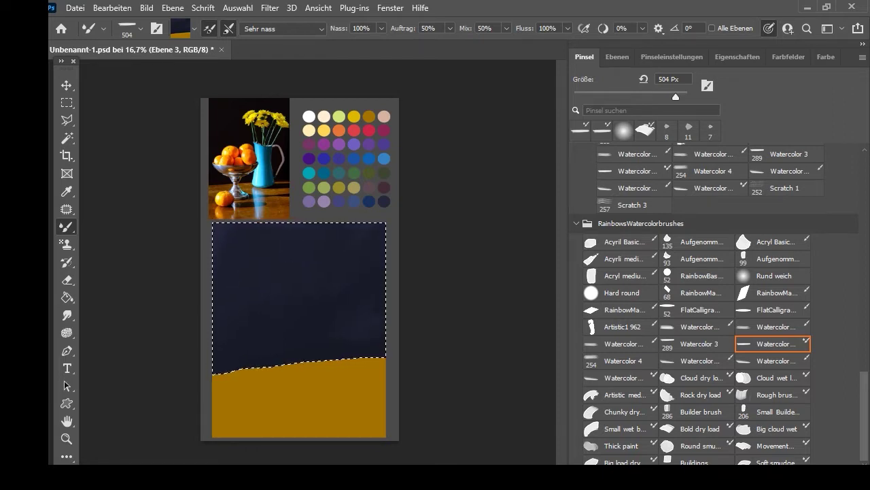
# Invert the selection and try a wet dark navy stroke across the ochre tabletop.
pyautogui.click(238, 7)
pyautogui.click(251, 25)
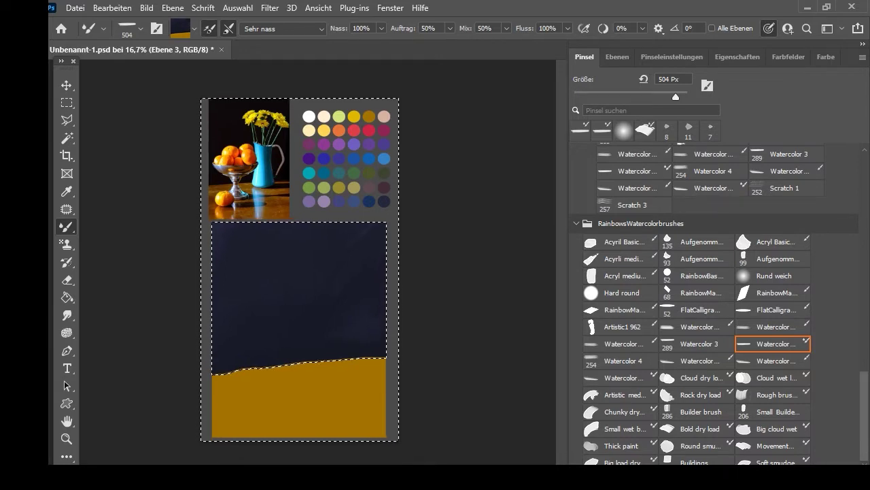
pyautogui.press('i')
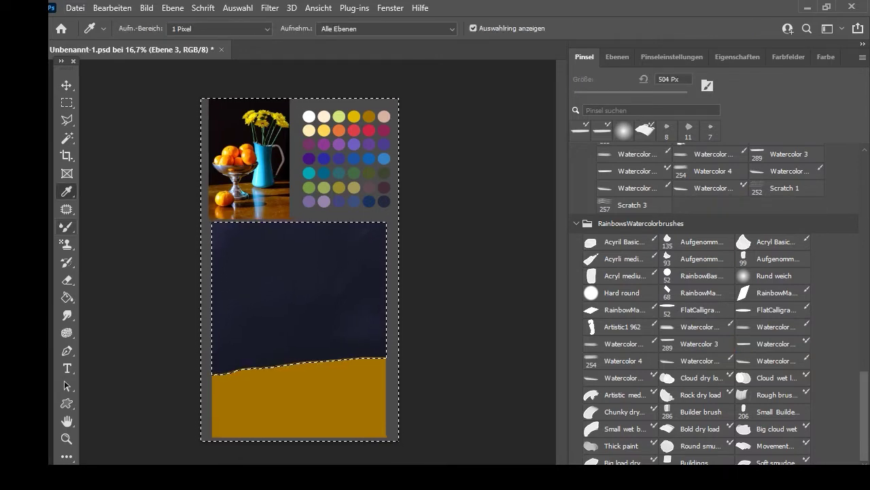
pyautogui.press('b')
pyautogui.moveTo(340, 378); pyautogui.dragTo(368, 374)
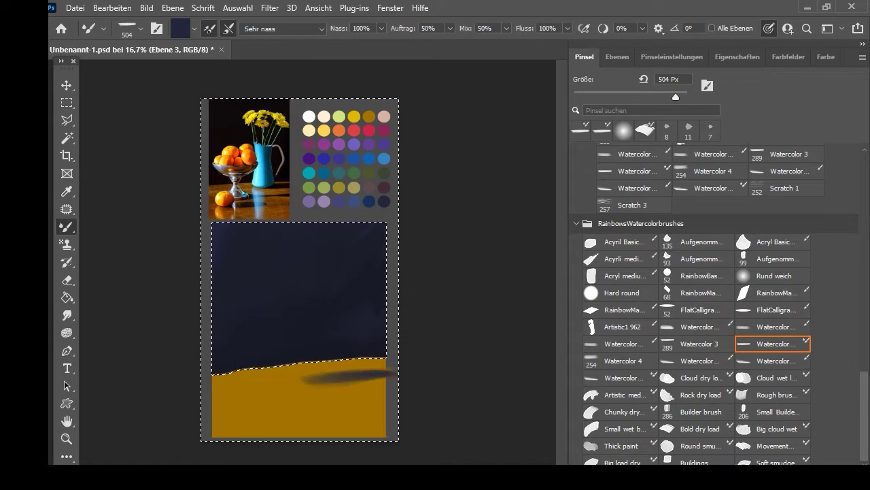
# Remove the selection and lock the transparent pixels of Ebene 3.
pyautogui.click(238, 7)
pyautogui.click(252, 33)
pyautogui.click(618, 56)
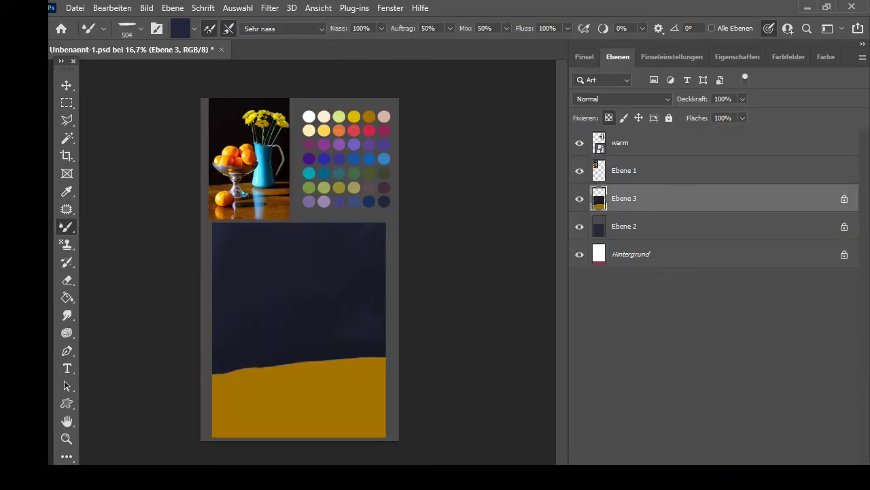
# Paint dark navy shadow streaks across the ochre tabletop and soften its back edge into the background.
pyautogui.moveTo(334, 391)
pyautogui.mouseDown()
pyautogui.moveTo(328, 377)
pyautogui.moveTo(301, 371)
pyautogui.moveTo(382, 398)
pyautogui.moveTo(296, 407)
pyautogui.moveTo(232, 427)
pyautogui.moveTo(381, 396)
pyautogui.mouseUp()
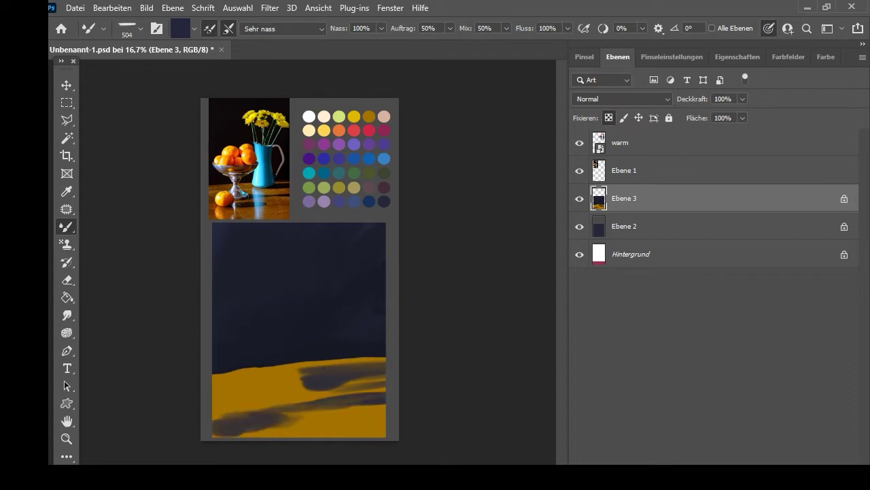
pyautogui.moveTo(288, 375)
pyautogui.mouseDown()
pyautogui.moveTo(222, 374)
pyautogui.moveTo(383, 356)
pyautogui.mouseUp()
pyautogui.keyDown('alt'); pyautogui.click(284, 395); pyautogui.keyUp('alt')
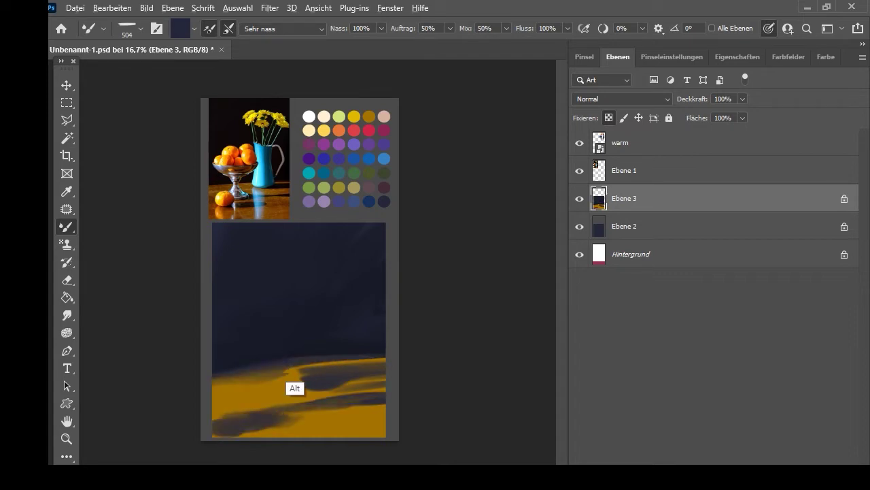
pyautogui.moveTo(221, 373); pyautogui.dragTo(361, 356)
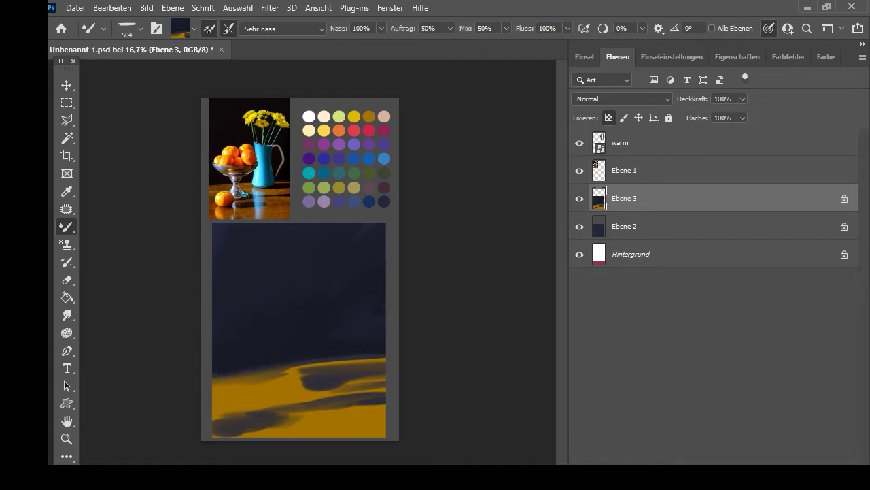
# Sample the golden yellow swatch and paint highlights along the front and right side of the tabletop.
pyautogui.click(67, 192)
pyautogui.click(354, 117)
pyautogui.click(66, 227)
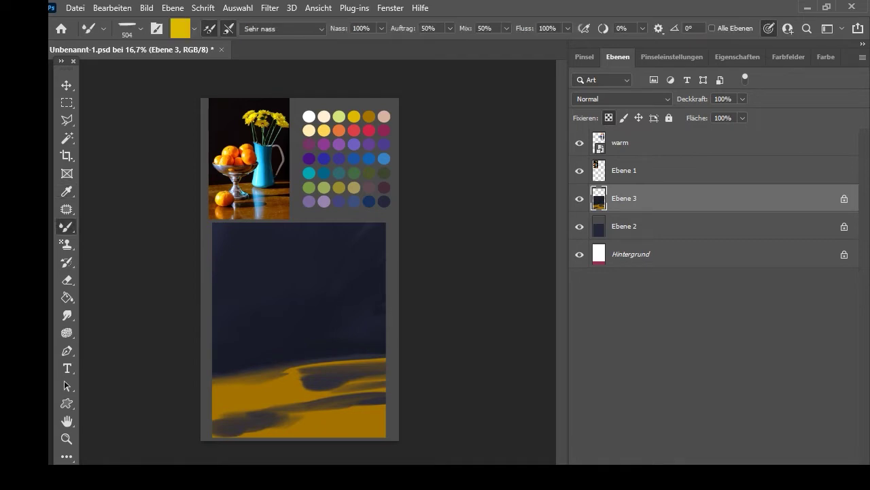
pyautogui.moveTo(352, 413)
pyautogui.mouseDown()
pyautogui.moveTo(300, 428)
pyautogui.moveTo(375, 431)
pyautogui.moveTo(317, 434)
pyautogui.moveTo(326, 396)
pyautogui.moveTo(385, 376)
pyautogui.mouseUp()
# Sample the dark blue swatch in the palette's last row and blend blue tones into the right side of the tabletop.
pyautogui.press('i')
pyautogui.click(369, 201)
pyautogui.press('b')
pyautogui.moveTo(385, 417); pyautogui.dragTo(376, 418)
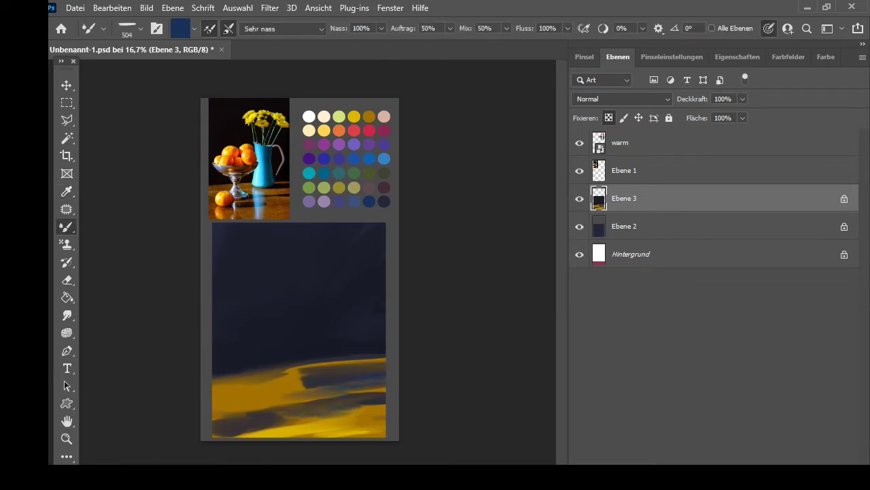
# Paint blue accents along the tabletop's back edge and blend them into the ochre surface and the background.
pyautogui.moveTo(233, 436); pyautogui.dragTo(213, 437)
pyautogui.moveTo(385, 410); pyautogui.dragTo(367, 414)
pyautogui.moveTo(215, 378); pyautogui.dragTo(385, 356)
pyautogui.keyDown('alt'); pyautogui.click(272, 412); pyautogui.keyUp('alt')
pyautogui.keyDown('alt'); pyautogui.click(371, 369); pyautogui.keyUp('alt')
pyautogui.moveTo(313, 362); pyautogui.dragTo(386, 357)
pyautogui.keyDown('alt'); pyautogui.click(238, 406); pyautogui.keyUp('alt')
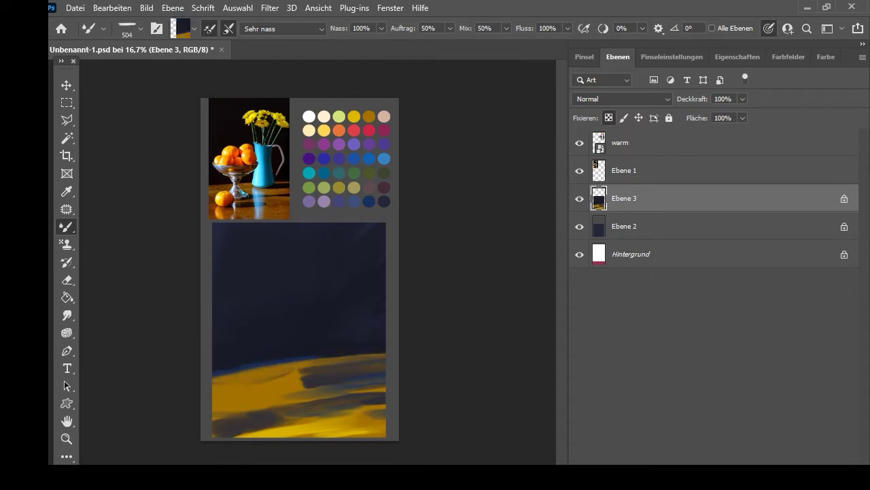
# Create a new layer and outline a tapered jug shape standing on the right half of the tabletop with the Polygonal Lasso.
pyautogui.hotkey('ctrl', 'shift', 'alt', 'n')
pyautogui.press('l')
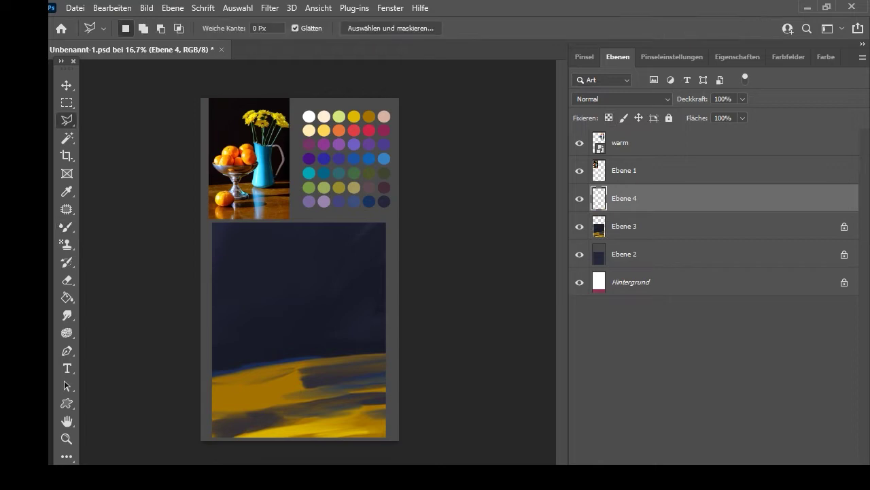
pyautogui.click(314, 367)
pyautogui.click(324, 372)
pyautogui.click(356, 287)
pyautogui.click(316, 281)
pyautogui.click(316, 331)
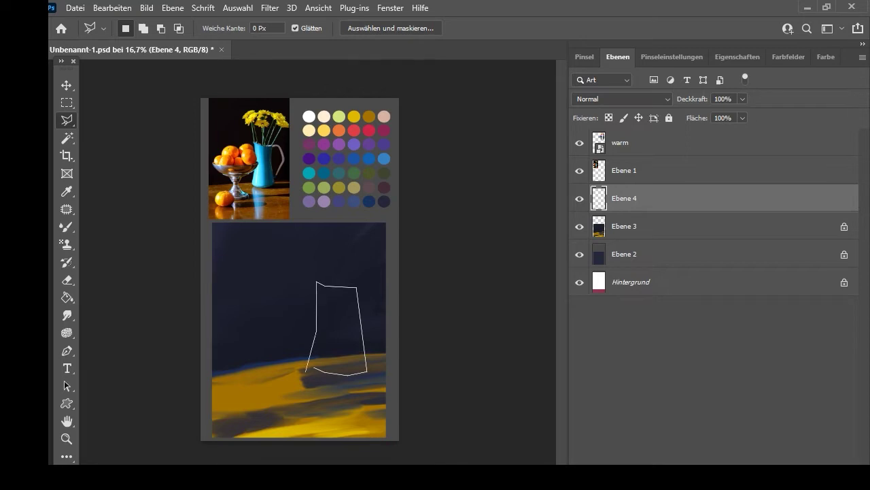
pyautogui.click(301, 377)
pyautogui.doubleClick(366, 373)
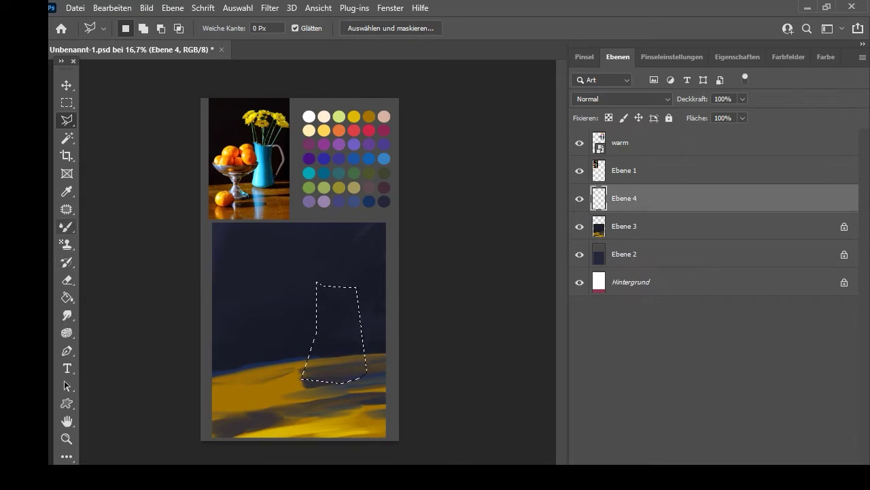
# Fill the jug selection with the light blue swatch and blend the medium blue swatch into its right half.
pyautogui.press('b')
pyautogui.press('i')
pyautogui.click(384, 158)
pyautogui.press('b')
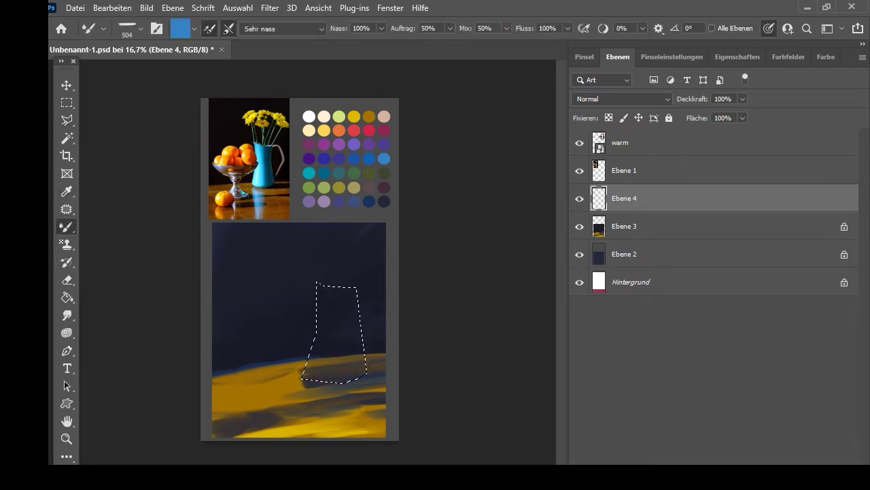
pyautogui.moveTo(323, 291)
pyautogui.mouseDown()
pyautogui.moveTo(319, 370)
pyautogui.moveTo(348, 306)
pyautogui.moveTo(358, 375)
pyautogui.moveTo(347, 373)
pyautogui.mouseUp()
pyautogui.press('i')
pyautogui.click(354, 159)
pyautogui.press('b')
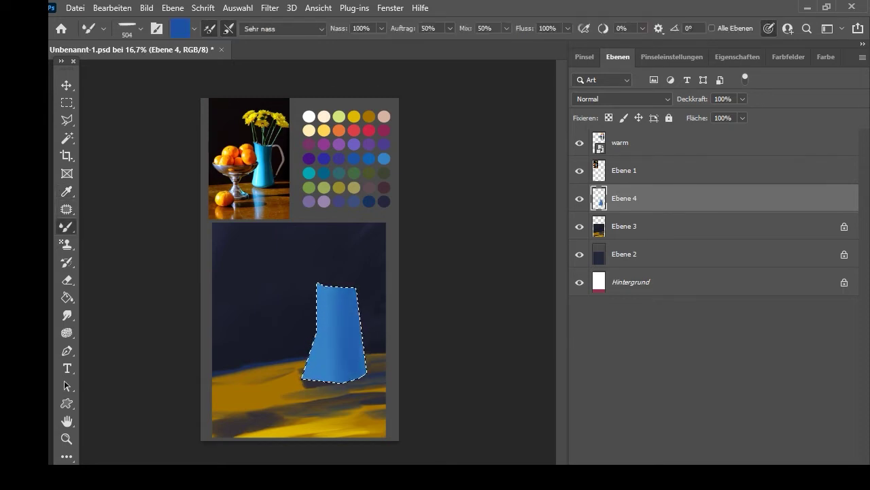
# Shade the jug's right side with the indigo blue swatch and its left side with the teal swatch.
pyautogui.press('i')
pyautogui.click(324, 159)
pyautogui.press('b')
pyautogui.moveTo(363, 291); pyautogui.dragTo(366, 374)
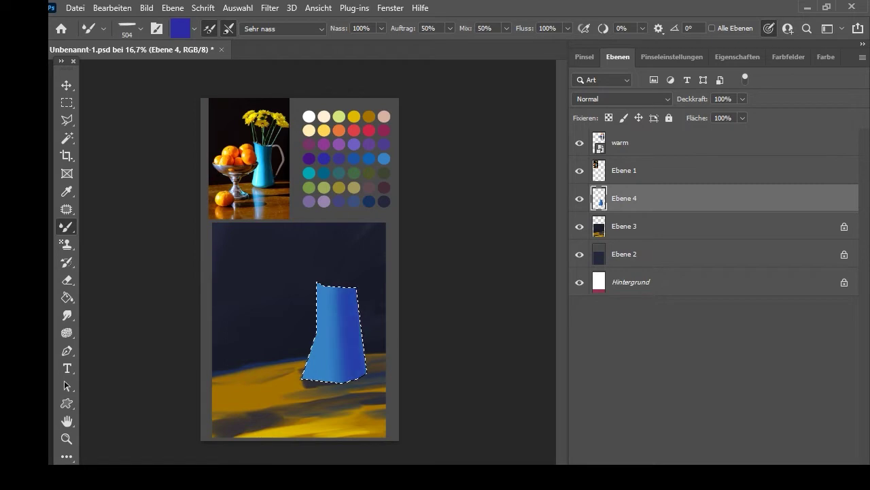
pyautogui.press('i')
pyautogui.click(309, 173)
pyautogui.press('b')
pyautogui.moveTo(320, 293); pyautogui.dragTo(310, 371)
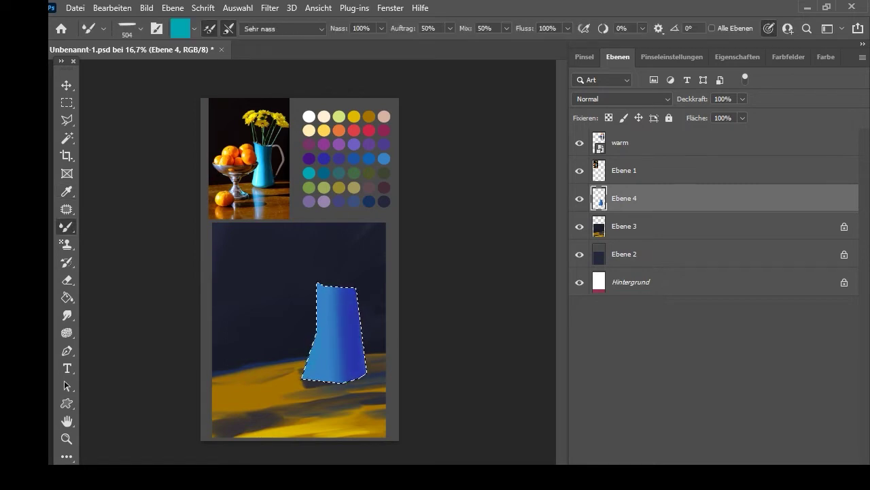
# Remove the selection and free-transform the jug to scale it down slightly.
pyautogui.hotkey('ctrl', 'd')
pyautogui.hotkey('ctrl', 't')
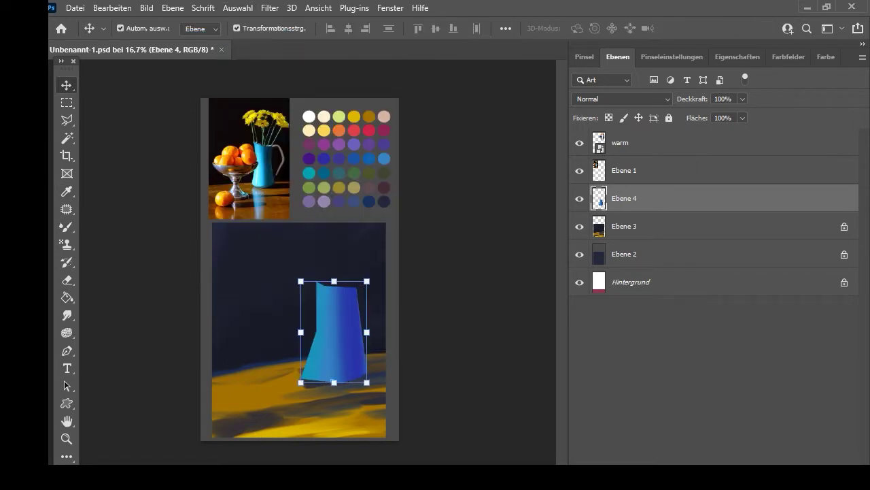
pyautogui.moveTo(366, 283); pyautogui.dragTo(362, 291)
pyautogui.moveTo(296, 382); pyautogui.dragTo(298, 380)
pyautogui.moveTo(296, 291); pyautogui.dragTo(296, 287)
pyautogui.press('Return')
# Sample the white swatch and paint highlights along the jug's left edge, rim and base with a 55 px watercolor mixer brush.
pyautogui.press('b')
pyautogui.press('F5')
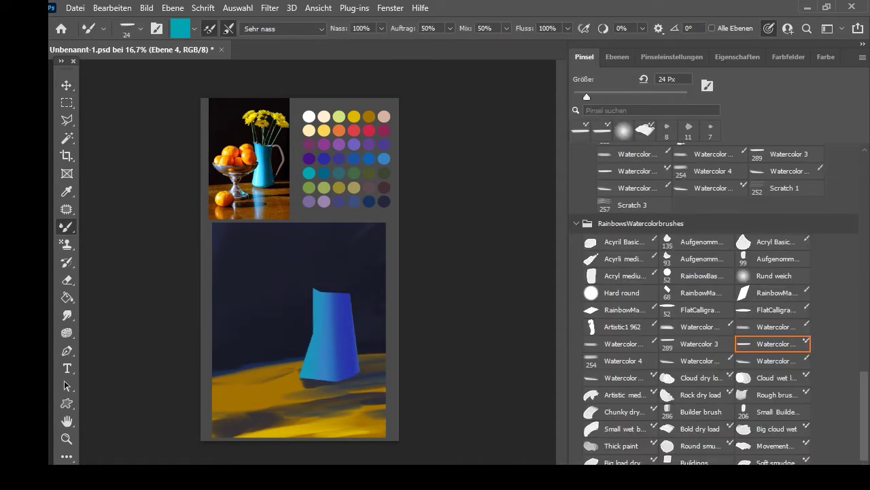
pyautogui.keyDown('alt'); pyautogui.click(309, 116); pyautogui.keyUp('alt')
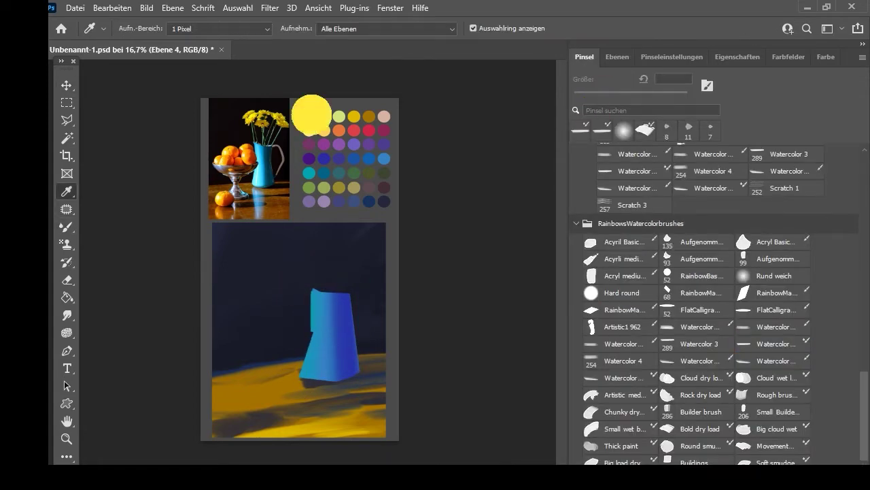
pyautogui.moveTo(312, 292)
pyautogui.mouseDown()
pyautogui.moveTo(303, 377)
pyautogui.moveTo(313, 379)
pyautogui.mouseUp()
pyautogui.moveTo(318, 329); pyautogui.dragTo(316, 369)
pyautogui.moveTo(319, 298); pyautogui.dragTo(318, 342)
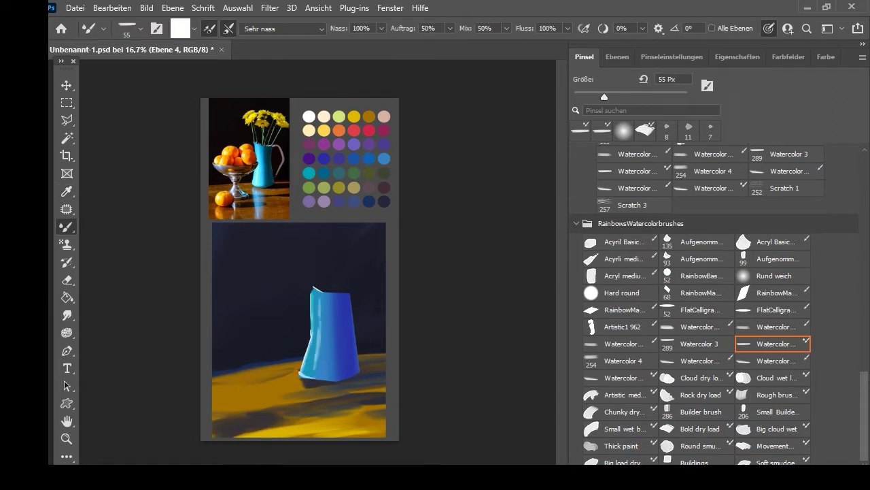
pyautogui.moveTo(313, 289)
pyautogui.mouseDown()
pyautogui.moveTo(345, 294)
pyautogui.moveTo(310, 296)
pyautogui.moveTo(311, 310)
pyautogui.mouseUp()
pyautogui.moveTo(304, 368)
pyautogui.mouseDown()
pyautogui.moveTo(331, 382)
pyautogui.moveTo(353, 378)
pyautogui.mouseUp()
pyautogui.keyDown('alt'); pyautogui.click(329, 382); pyautogui.keyUp('alt')
pyautogui.keyDown('alt'); pyautogui.click(319, 384); pyautogui.keyUp('alt')
pyautogui.keyDown('alt'); pyautogui.click(326, 379); pyautogui.keyUp('alt')
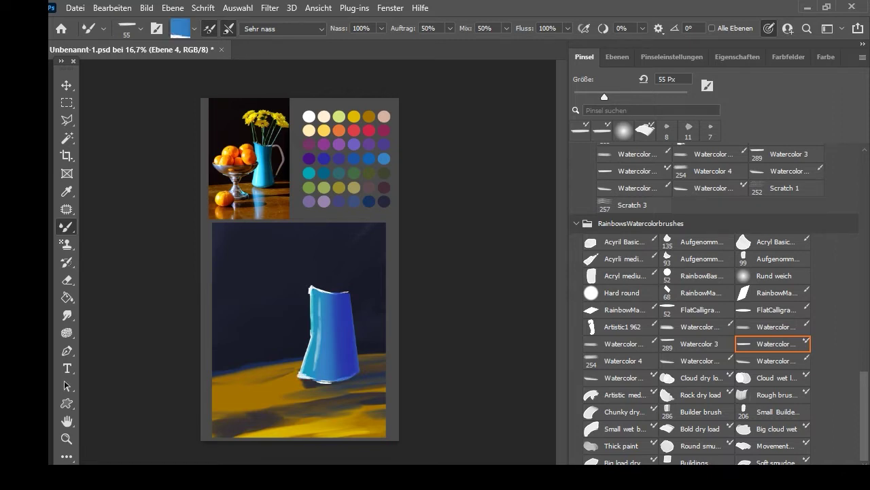
# Sample the darkest navy swatch, paint a vertical shadow down the jug's right side and tone down its base edge.
pyautogui.press('i')
pyautogui.click(384, 201)
pyautogui.press('b')
pyautogui.moveTo(340, 306); pyautogui.dragTo(344, 346)
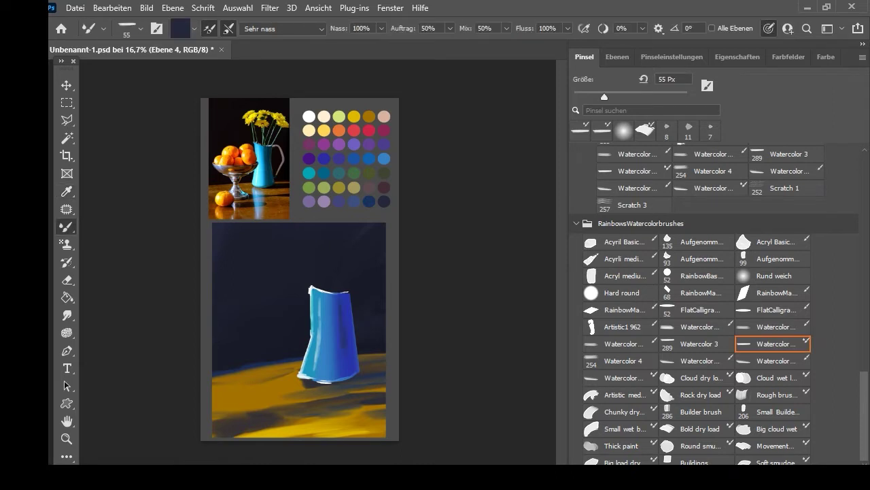
pyautogui.moveTo(310, 380)
pyautogui.mouseDown()
pyautogui.moveTo(345, 382)
pyautogui.moveTo(314, 380)
pyautogui.mouseUp()
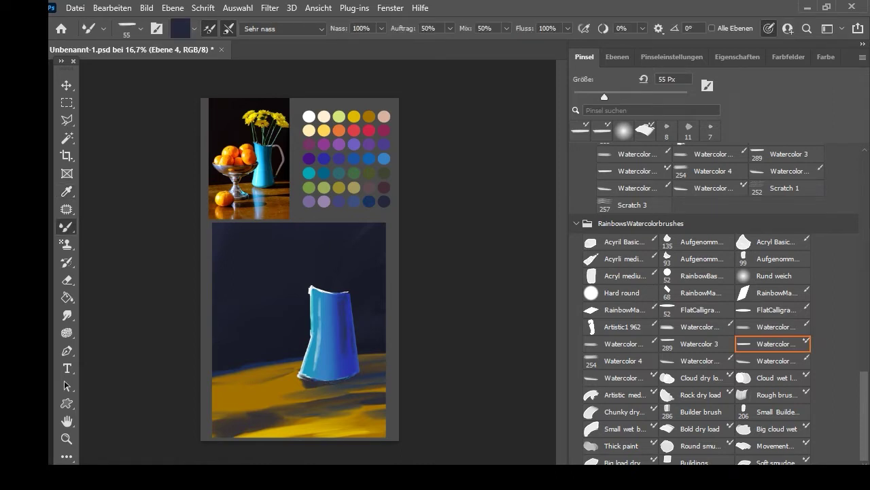
pyautogui.press('e')
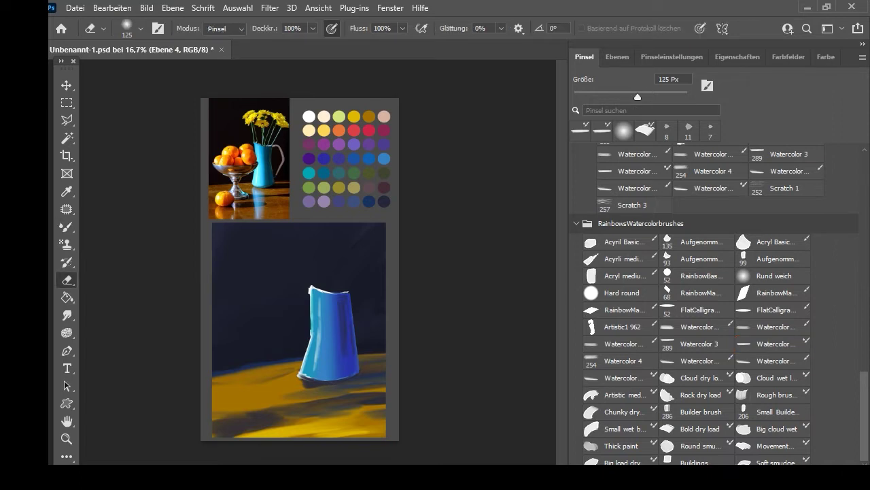
pyautogui.press('b')
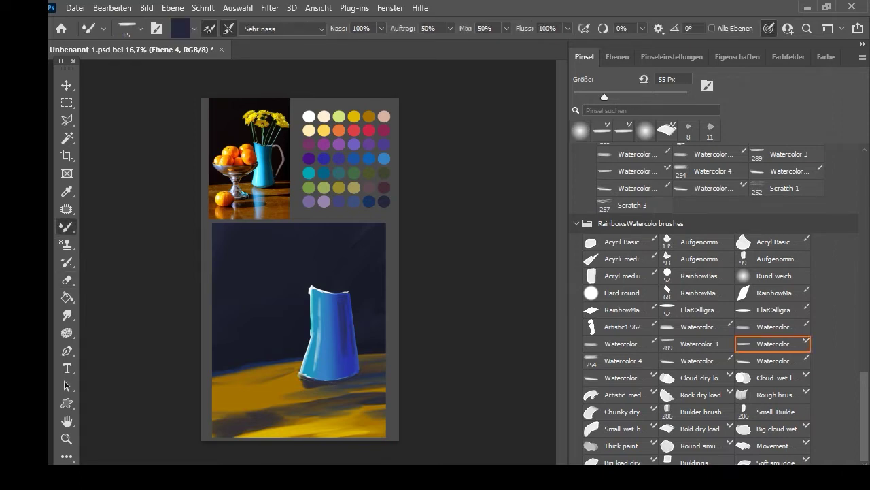
# Sample the light blue swatch and paint an angular handle on the jug's right side.
pyautogui.press('i')
pyautogui.click(384, 158)
pyautogui.press('b')
pyautogui.moveTo(338, 291)
pyautogui.mouseDown()
pyautogui.moveTo(354, 292)
pyautogui.moveTo(371, 320)
pyautogui.moveTo(361, 342)
pyautogui.mouseUp()
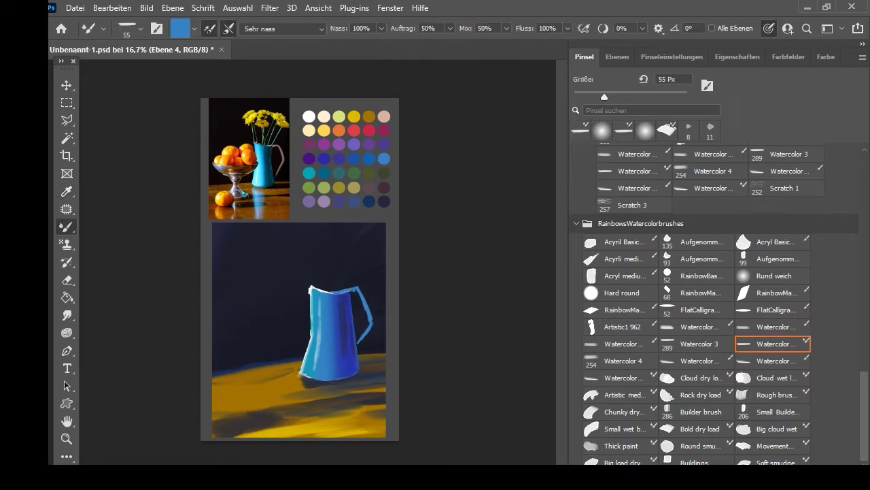
# Add white highlights along the handle and refine its contour with dark navy strokes.
pyautogui.press('i')
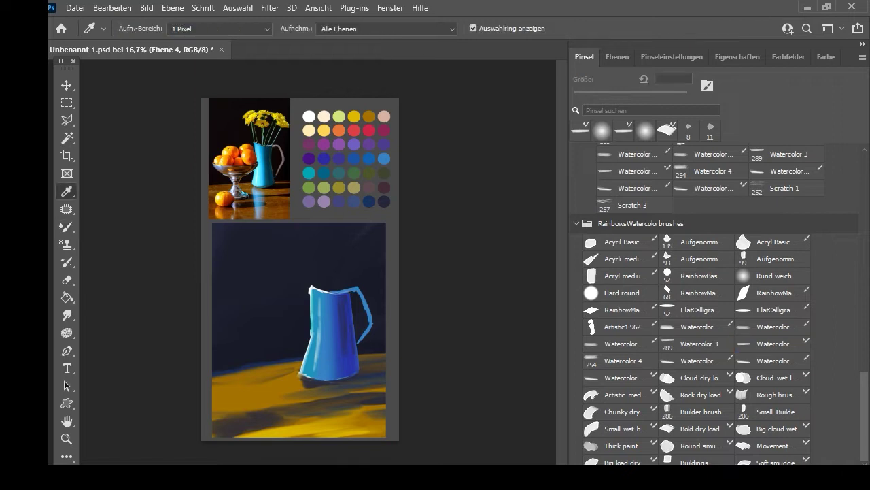
pyautogui.click(309, 116)
pyautogui.press('b')
pyautogui.moveTo(350, 290)
pyautogui.mouseDown()
pyautogui.moveTo(370, 321)
pyautogui.moveTo(358, 341)
pyautogui.mouseUp()
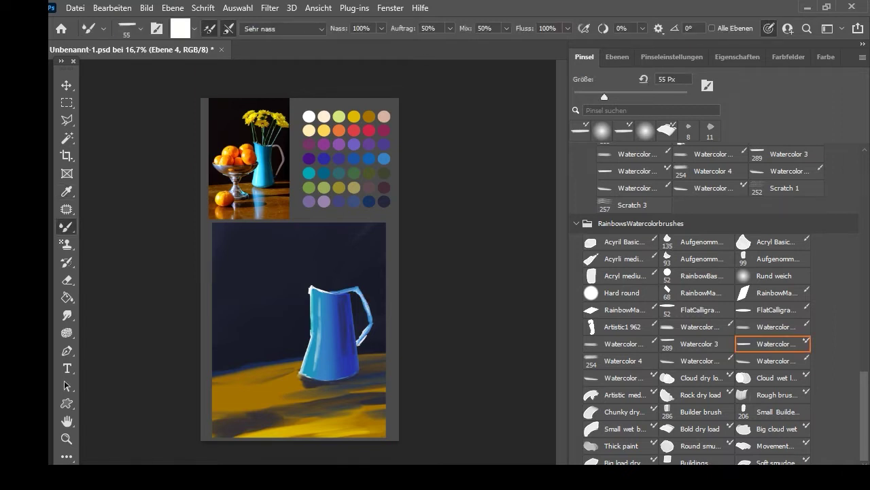
pyautogui.keyDown('alt'); pyautogui.click(363, 340); pyautogui.keyUp('alt')
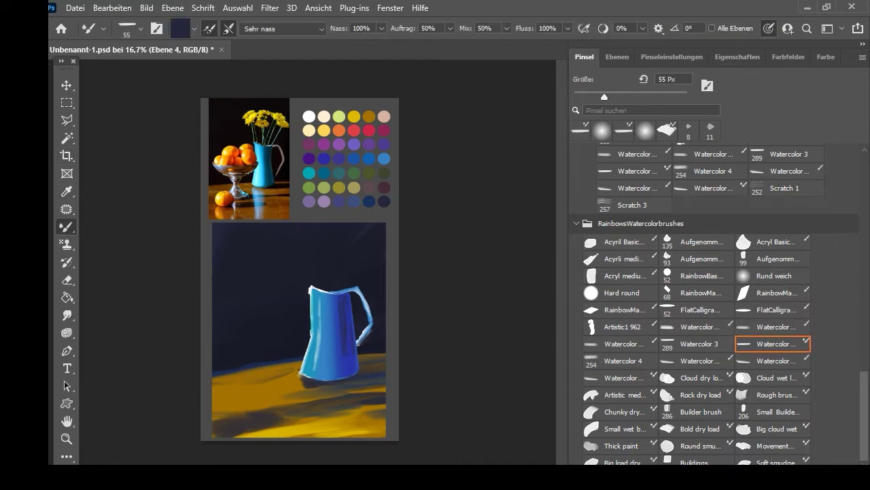
pyautogui.moveTo(367, 322); pyautogui.dragTo(360, 336)
pyautogui.moveTo(366, 304); pyautogui.dragTo(370, 321)
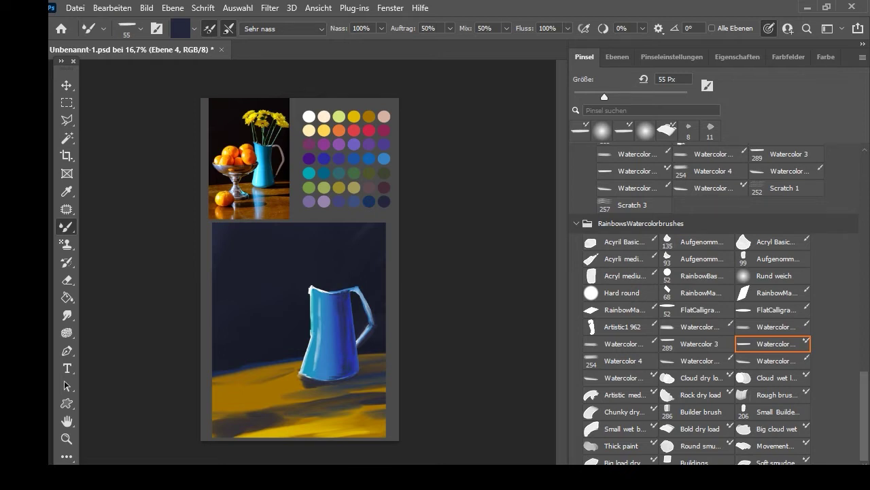
# Sample the medium blue swatch, enlarge the brush to 86 px and paint blue strokes over the jug's lower part.
pyautogui.keyDown('alt'); pyautogui.click(354, 159); pyautogui.keyUp('alt')
pyautogui.press(']')
pyautogui.press(']')
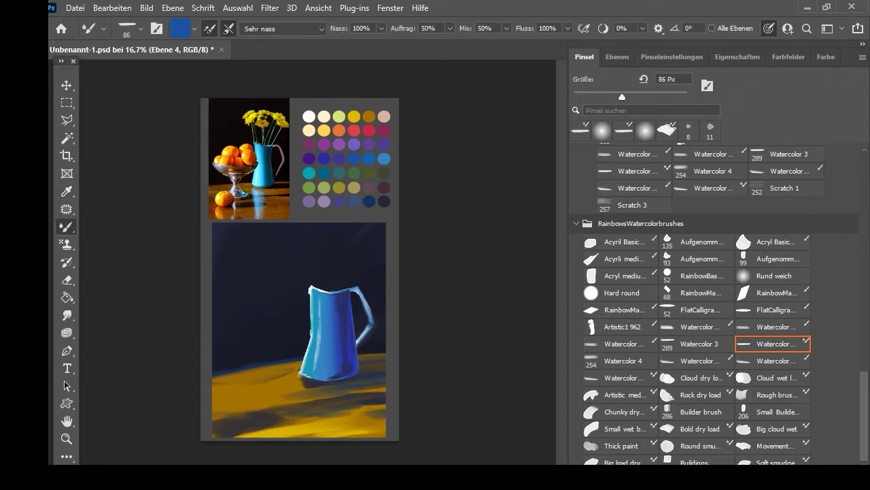
pyautogui.moveTo(327, 373); pyautogui.dragTo(327, 363)
# Switch to the acrylic medium brush, reduce its size and paint teal strokes on the jug's upper left.
pyautogui.click(621, 259)
pyautogui.press('[')
pyautogui.press('[')
pyautogui.press('[')
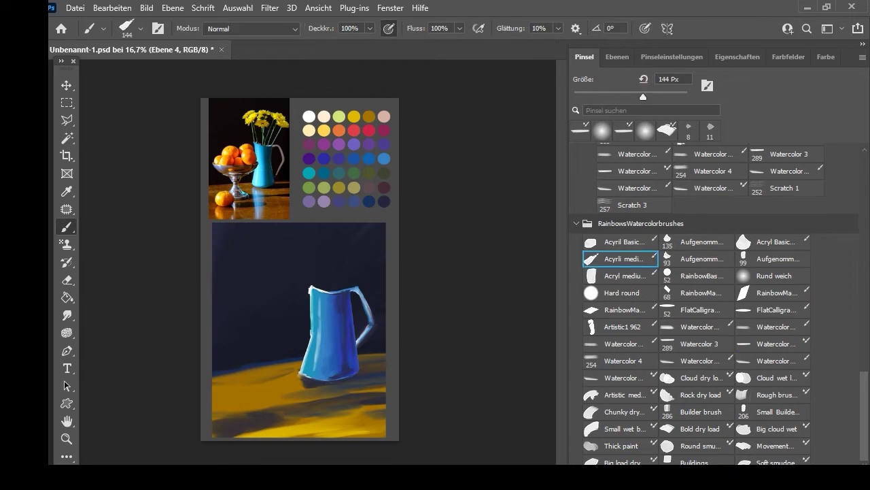
pyautogui.keyDown('alt'); pyautogui.click(309, 174); pyautogui.keyUp('alt')
pyautogui.moveTo(319, 296)
pyautogui.mouseDown()
pyautogui.moveTo(318, 337)
pyautogui.moveTo(319, 315)
pyautogui.mouseUp()
# Reduce the brush to 80 px and paint light and blue texture strokes on the jug's lower left and middle.
pyautogui.press('[')
pyautogui.press('[')
pyautogui.press('[')
pyautogui.press('[')
pyautogui.keyDown('alt'); pyautogui.click(310, 116); pyautogui.keyUp('alt')
pyautogui.moveTo(315, 371); pyautogui.dragTo(317, 350)
pyautogui.keyDown('alt'); pyautogui.click(330, 366); pyautogui.keyUp('alt')
pyautogui.moveTo(320, 343)
pyautogui.mouseDown()
pyautogui.moveTo(319, 357)
pyautogui.moveTo(320, 322)
pyautogui.mouseUp()
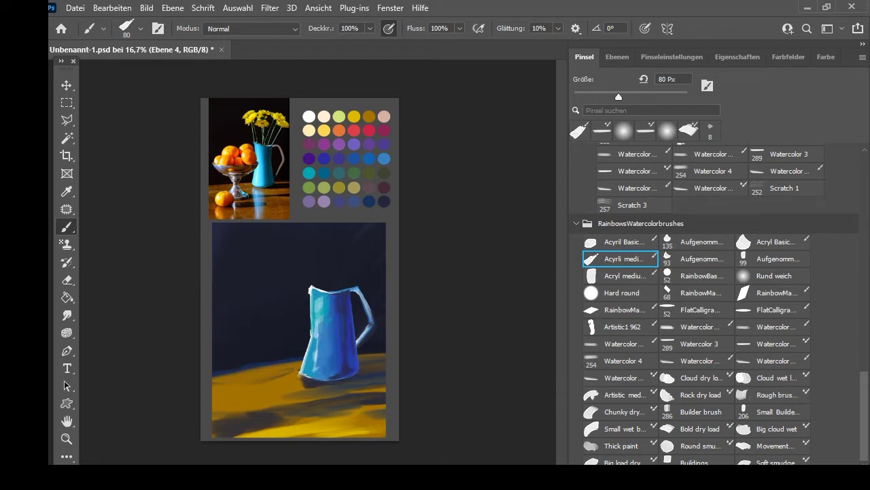
pyautogui.click(773, 242)
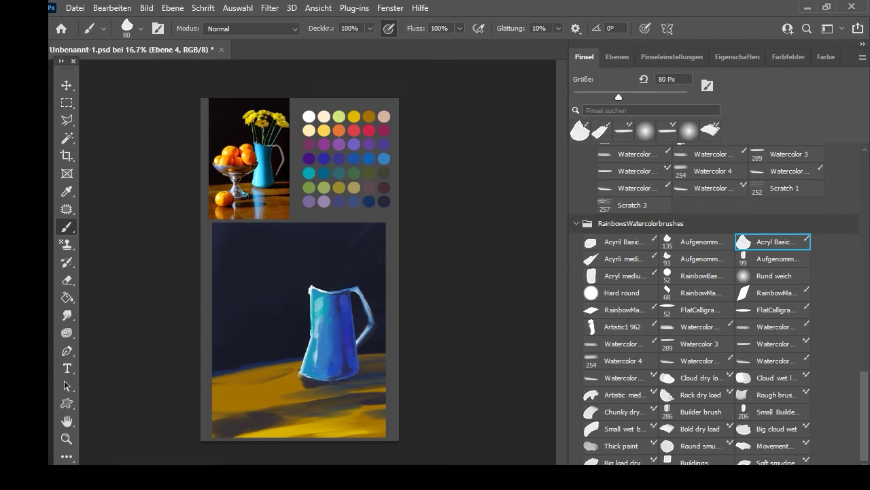
# Return to the acrylic medium brush and paint thin dark green stems rising from the jug, finishing at 15 px.
pyautogui.moveTo(618, 97); pyautogui.dragTo(581, 98)
pyautogui.click(601, 130)
pyautogui.press(']')
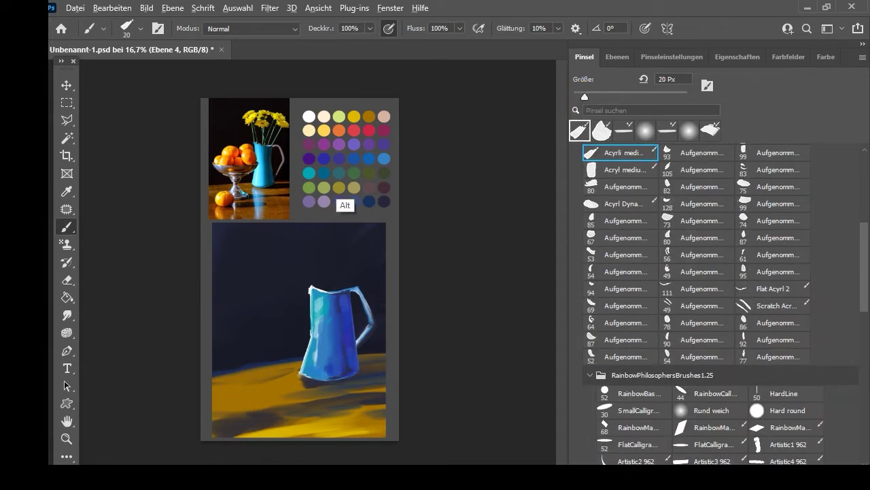
pyautogui.moveTo(584, 98); pyautogui.dragTo(588, 97)
pyautogui.moveTo(315, 286); pyautogui.dragTo(311, 245)
pyautogui.moveTo(588, 97); pyautogui.dragTo(582, 96)
pyautogui.moveTo(321, 251)
pyautogui.mouseDown()
pyautogui.moveTo(318, 283)
pyautogui.moveTo(328, 290)
pyautogui.moveTo(350, 241)
pyautogui.mouseUp()
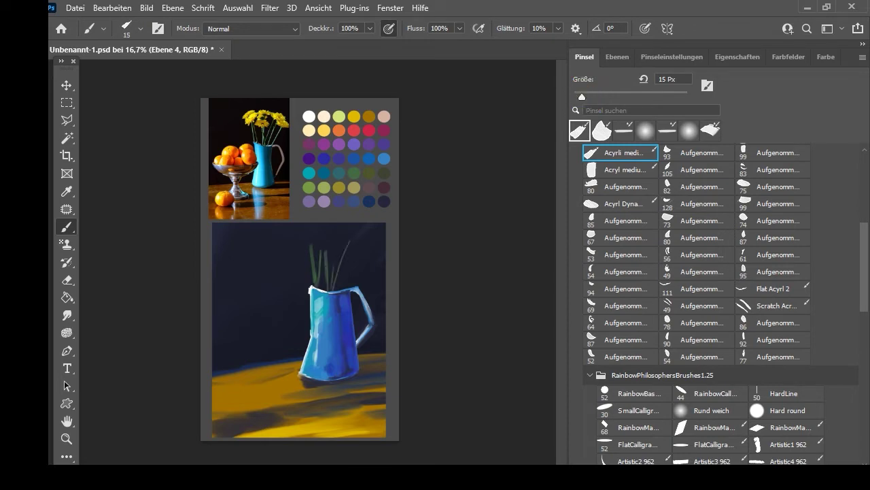
pyautogui.moveTo(338, 290)
pyautogui.mouseDown()
pyautogui.moveTo(352, 251)
pyautogui.moveTo(362, 254)
pyautogui.mouseUp()
# Sample the light green swatch and paint lighter strokes along the flower stems.
pyautogui.press('i')
pyautogui.click(321, 183)
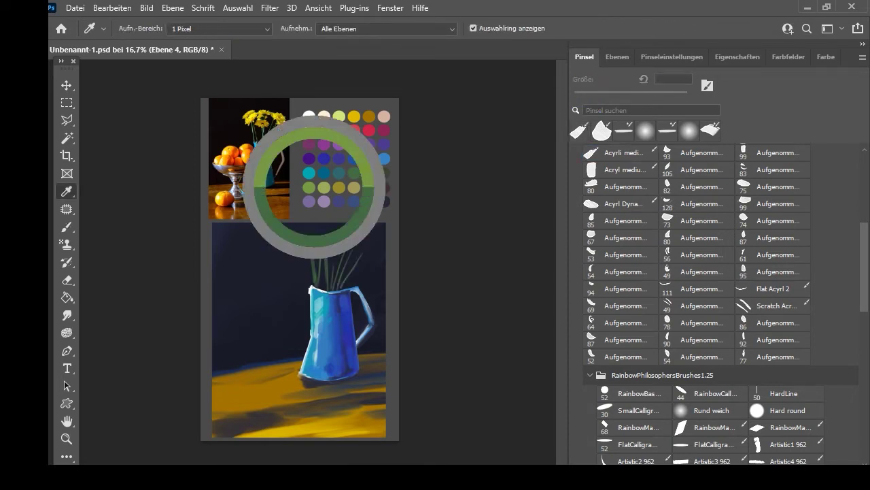
pyautogui.press('b')
pyautogui.moveTo(313, 288); pyautogui.dragTo(315, 265)
pyautogui.moveTo(318, 285); pyautogui.dragTo(325, 255)
pyautogui.moveTo(332, 290)
pyautogui.mouseDown()
pyautogui.moveTo(330, 270)
pyautogui.moveTo(360, 256)
pyautogui.mouseUp()
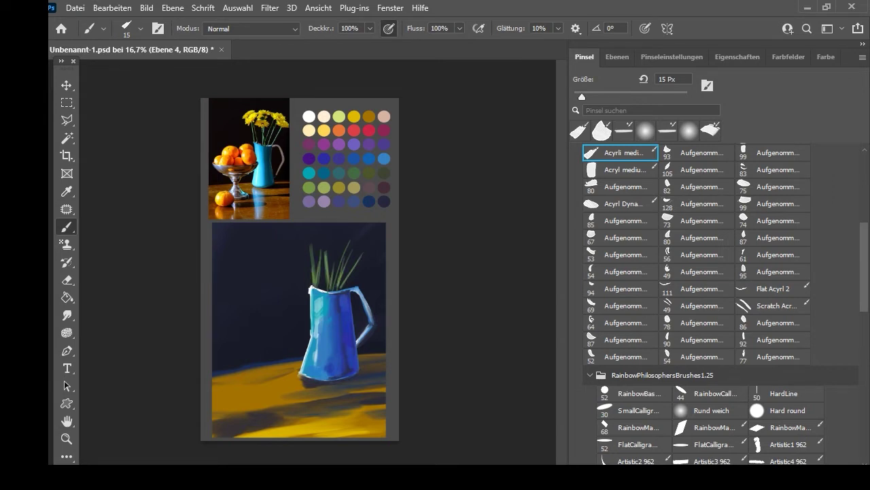
# Enlarge the acrylic brush to about 36 px and paint golden yellow petals for the blossoms on the stems.
pyautogui.moveTo(863, 267); pyautogui.dragTo(863, 254)
pyautogui.moveTo(582, 96); pyautogui.dragTo(593, 97)
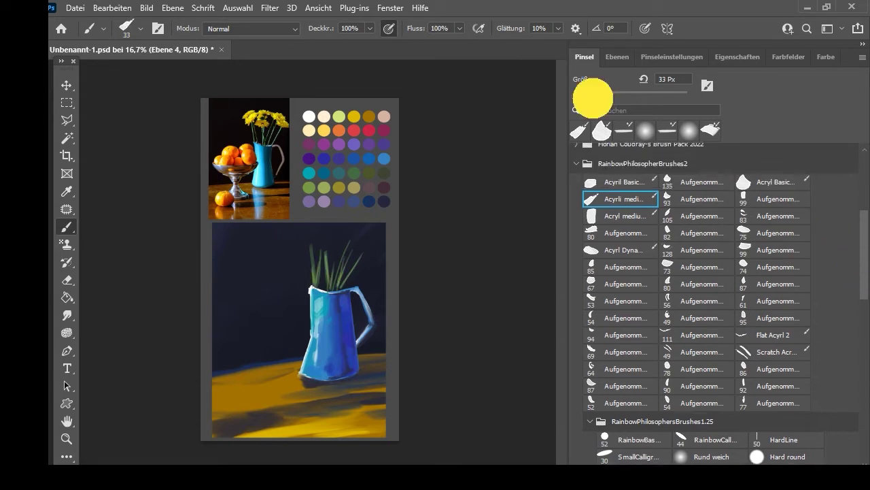
pyautogui.moveTo(301, 246); pyautogui.dragTo(311, 247)
pyautogui.moveTo(316, 236); pyautogui.dragTo(314, 246)
pyautogui.moveTo(309, 249); pyautogui.dragTo(303, 255)
pyautogui.moveTo(312, 247)
pyautogui.mouseDown()
pyautogui.moveTo(311, 256)
pyautogui.moveTo(316, 250)
pyautogui.mouseUp()
pyautogui.moveTo(323, 255); pyautogui.dragTo(333, 252)
pyautogui.moveTo(325, 257)
pyautogui.mouseDown()
pyautogui.moveTo(331, 265)
pyautogui.moveTo(318, 265)
pyautogui.moveTo(320, 245)
pyautogui.moveTo(340, 234)
pyautogui.moveTo(349, 240)
pyautogui.moveTo(341, 262)
pyautogui.moveTo(341, 244)
pyautogui.mouseUp()
pyautogui.moveTo(349, 248); pyautogui.dragTo(352, 241)
pyautogui.moveTo(350, 249)
pyautogui.mouseDown()
pyautogui.moveTo(358, 246)
pyautogui.moveTo(343, 255)
pyautogui.mouseUp()
pyautogui.moveTo(359, 257)
pyautogui.mouseDown()
pyautogui.moveTo(357, 249)
pyautogui.moveTo(365, 250)
pyautogui.mouseUp()
pyautogui.moveTo(361, 257)
pyautogui.mouseDown()
pyautogui.moveTo(370, 257)
pyautogui.moveTo(352, 265)
pyautogui.mouseUp()
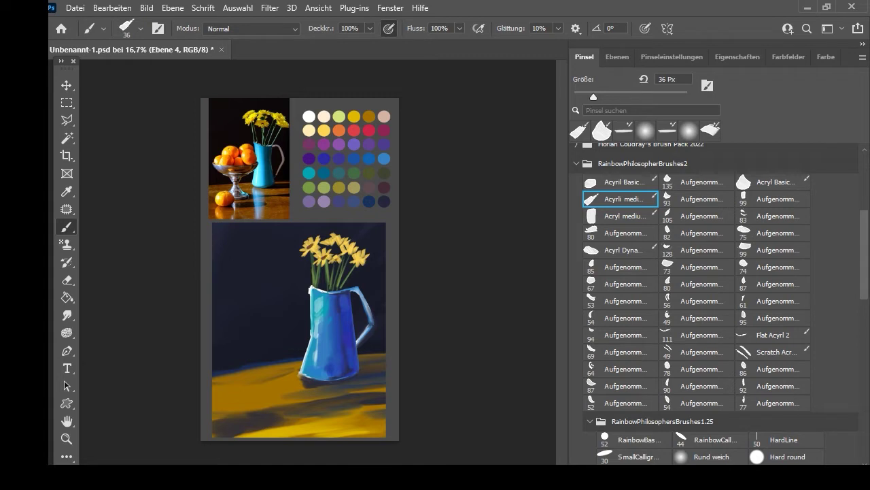
pyautogui.moveTo(345, 250)
pyautogui.mouseDown()
pyautogui.moveTo(298, 250)
pyautogui.moveTo(302, 241)
pyautogui.mouseUp()
# Sample the pale cream swatch in the palette's second row and paint highlights on the blossoms' petals.
pyautogui.keyDown('alt'); pyautogui.click(309, 130); pyautogui.keyUp('alt')
pyautogui.moveTo(311, 244); pyautogui.dragTo(311, 237)
pyautogui.moveTo(314, 242); pyautogui.dragTo(322, 242)
pyautogui.moveTo(334, 240); pyautogui.dragTo(332, 233)
pyautogui.moveTo(337, 240); pyautogui.dragTo(315, 259)
pyautogui.moveTo(322, 255)
pyautogui.mouseDown()
pyautogui.moveTo(343, 242)
pyautogui.moveTo(354, 253)
pyautogui.mouseUp()
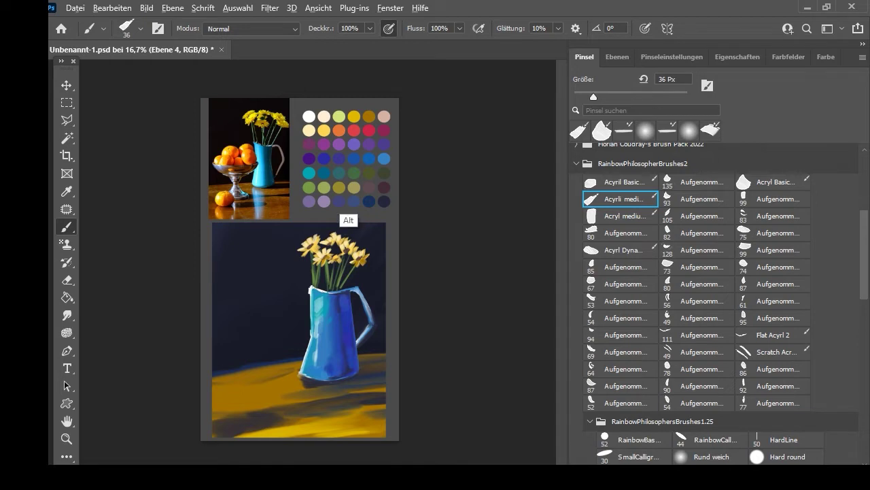
# Paint thin green leaves beside the left stems with a 13 px brush and rework the jug's rim in blue at 27 px.
pyautogui.click(580, 96)
pyautogui.moveTo(311, 285); pyautogui.dragTo(304, 272)
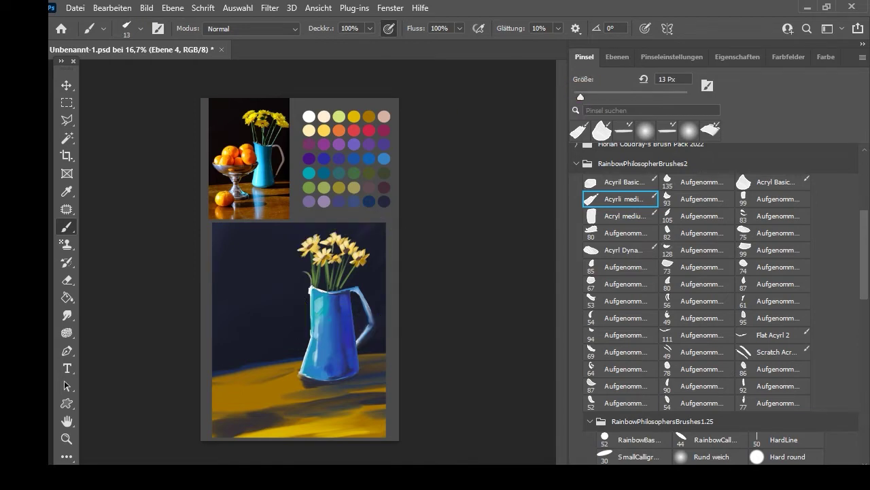
pyautogui.click(589, 97)
pyautogui.moveTo(311, 290); pyautogui.dragTo(320, 293)
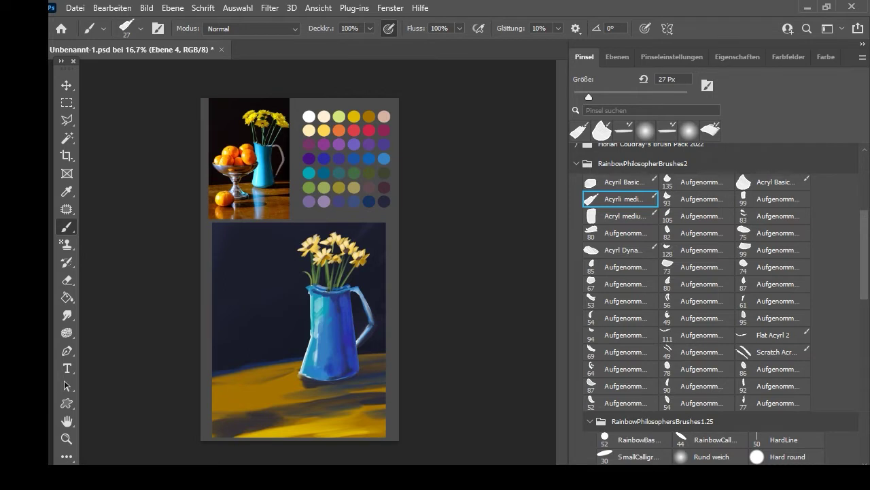
# Scale the jug and flowers to about 99% and shift them slightly toward the painting's left side.
pyautogui.press('v')
pyautogui.moveTo(378, 231); pyautogui.dragTo(374, 239)
pyautogui.moveTo(374, 383); pyautogui.dragTo(371, 380)
pyautogui.moveTo(371, 239); pyautogui.dragTo(371, 237)
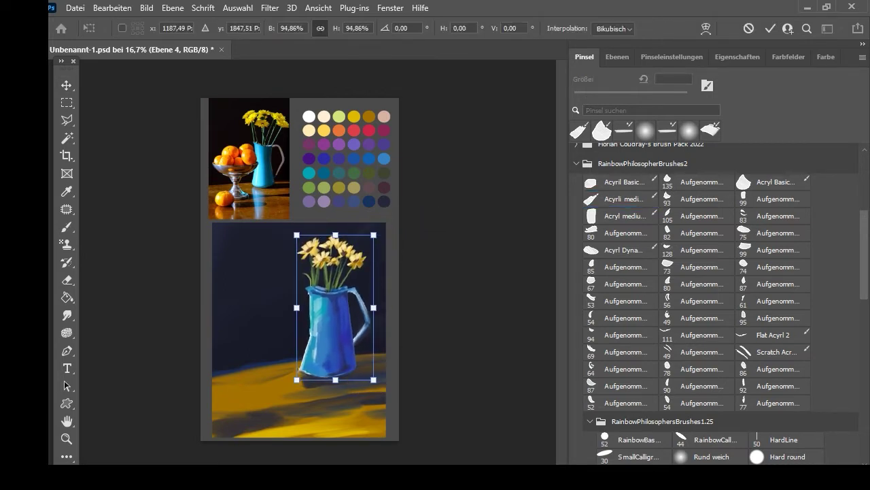
pyautogui.moveTo(297, 380); pyautogui.dragTo(288, 372)
pyautogui.click(770, 28)
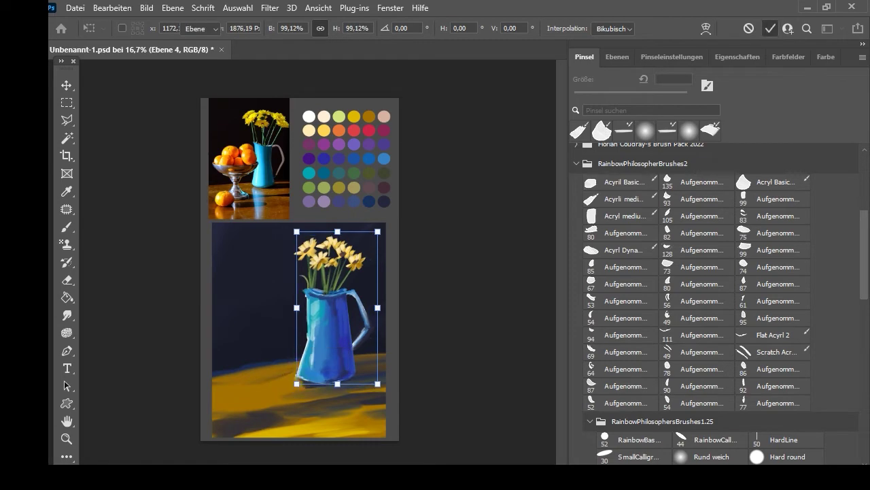
# Load a watercolor mixer brush at 57 px with the pale cream swatch and soften the blossoms' petals.
pyautogui.hotkey('ctrl', '+')
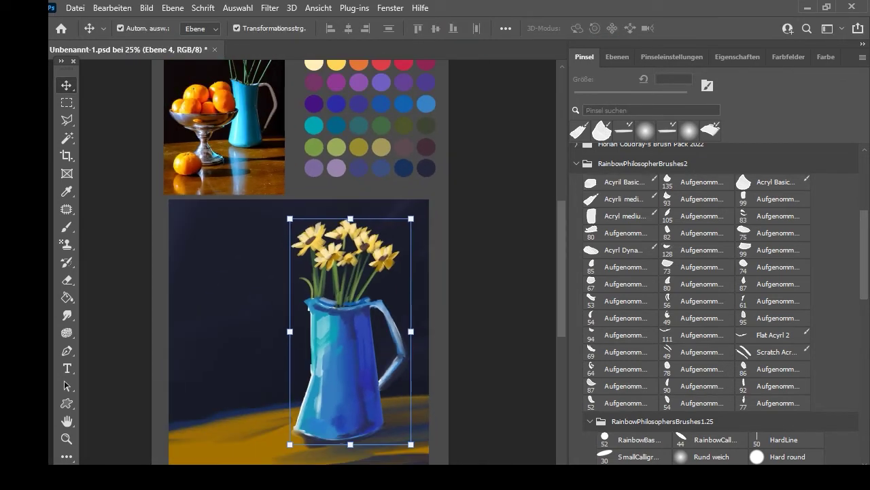
pyautogui.press('b')
pyautogui.moveTo(862, 272); pyautogui.dragTo(863, 442)
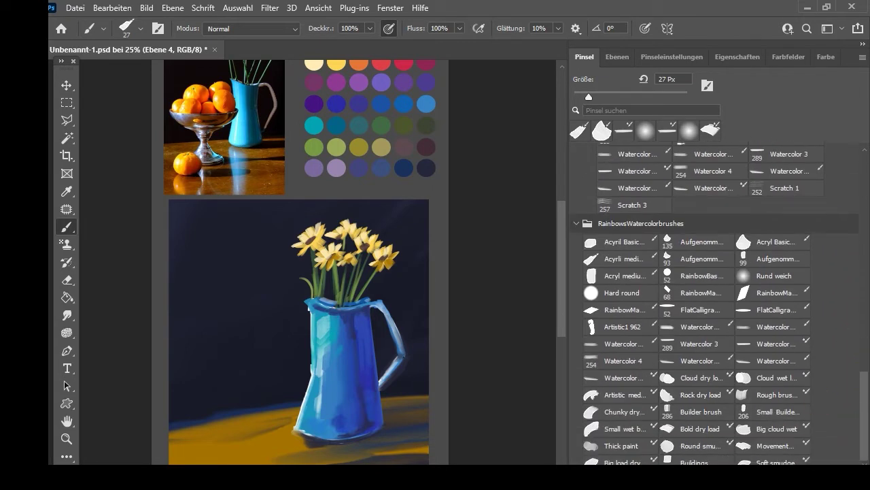
pyautogui.click(622, 378)
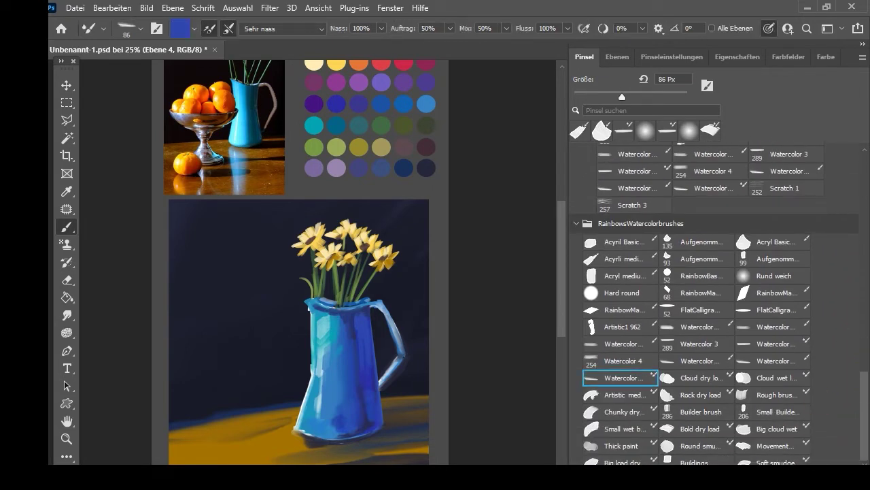
pyautogui.keyDown('alt'); pyautogui.rightClick(544, 108); pyautogui.keyUp('alt')
pyautogui.press('i')
pyautogui.press('b')
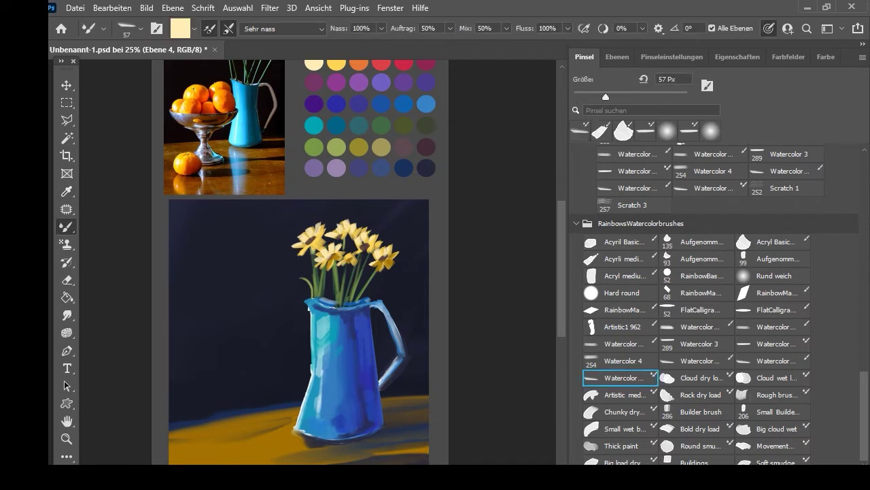
pyautogui.moveTo(327, 225); pyautogui.dragTo(355, 228)
pyautogui.moveTo(374, 227); pyautogui.dragTo(364, 231)
pyautogui.moveTo(383, 275); pyautogui.dragTo(380, 271)
# Sample colors from the flowers and blend soft leaves beside the left and right stems.
pyautogui.keyDown('alt'); pyautogui.click(300, 250); pyautogui.keyUp('alt')
pyautogui.moveTo(296, 274); pyautogui.dragTo(304, 281)
pyautogui.moveTo(311, 275); pyautogui.dragTo(303, 279)
pyautogui.moveTo(299, 283); pyautogui.dragTo(306, 281)
pyautogui.moveTo(376, 287); pyautogui.dragTo(369, 284)
pyautogui.keyDown('alt'); pyautogui.click(381, 289); pyautogui.keyUp('alt')
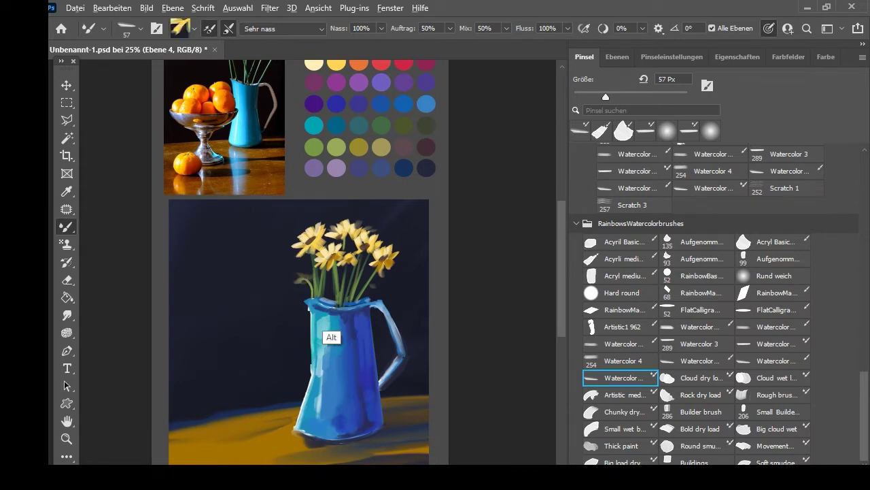
# Blend blues sampled from the jug into its rim and extend the spout with the teal swatch.
pyautogui.keyDown('alt'); pyautogui.click(328, 340); pyautogui.keyUp('alt')
pyautogui.keyDown('alt'); pyautogui.click(340, 334); pyautogui.keyUp('alt')
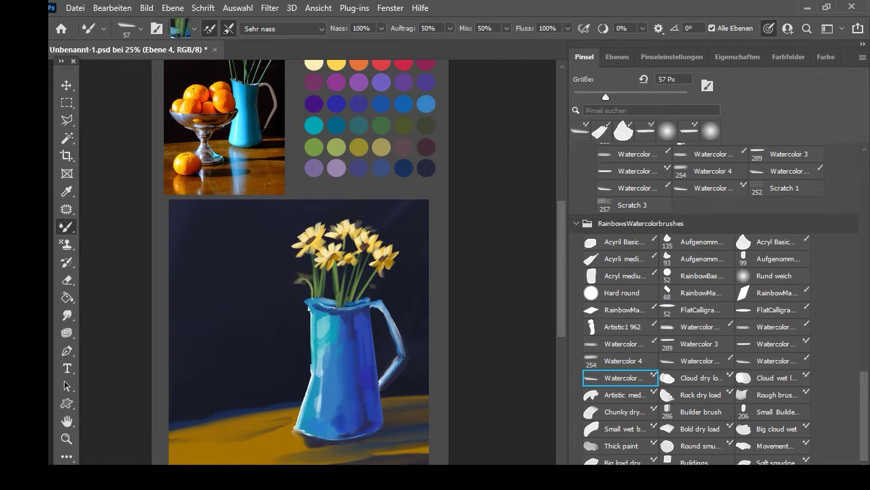
pyautogui.keyDown('alt'); pyautogui.click(366, 334); pyautogui.keyUp('alt')
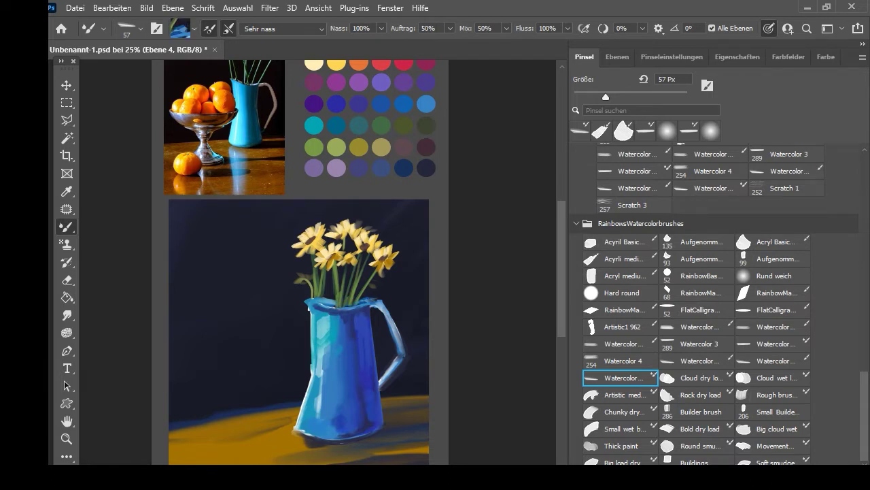
pyautogui.keyDown('alt'); pyautogui.click(302, 346); pyautogui.keyUp('alt')
pyautogui.keyDown('alt'); pyautogui.click(317, 125); pyautogui.keyUp('alt')
pyautogui.moveTo(300, 297); pyautogui.dragTo(309, 298)
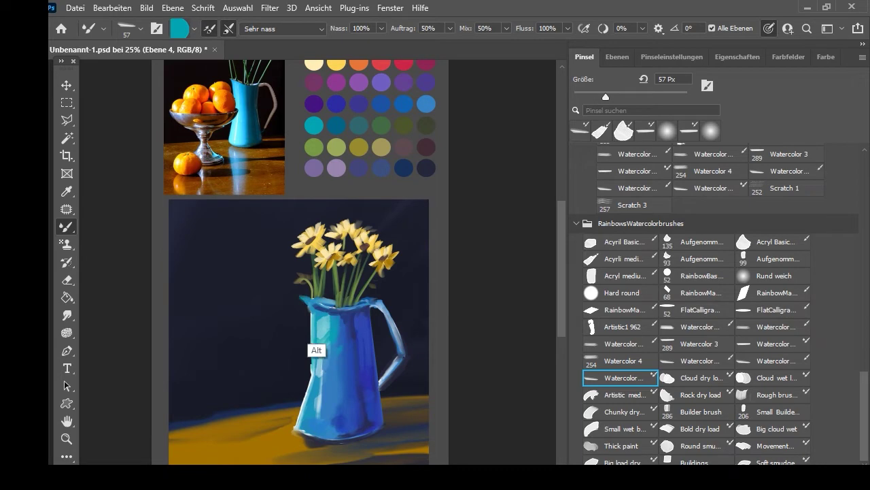
# Refine the edges of the jug's spout in sampled light blue with the medium acrylic brush at 13 px.
pyautogui.keyDown('alt'); pyautogui.click(317, 352); pyautogui.keyUp('alt')
pyautogui.click(69, 225)
pyautogui.click(119, 231)
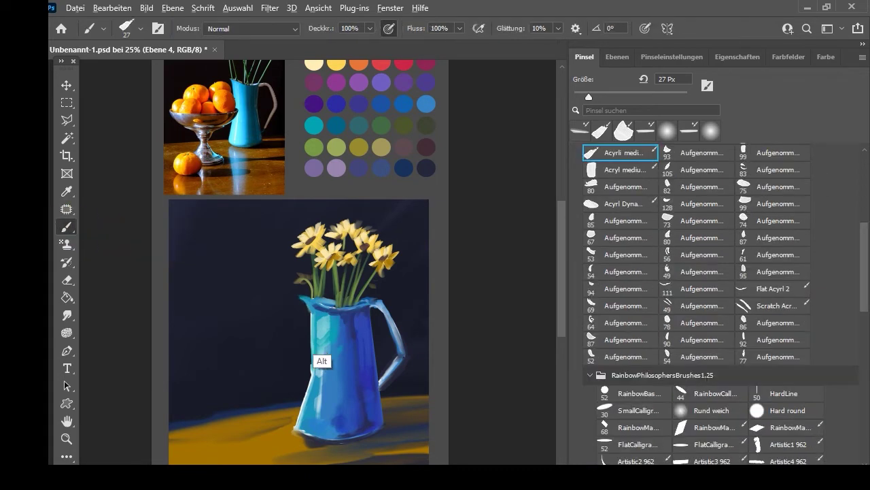
pyautogui.click(863, 436)
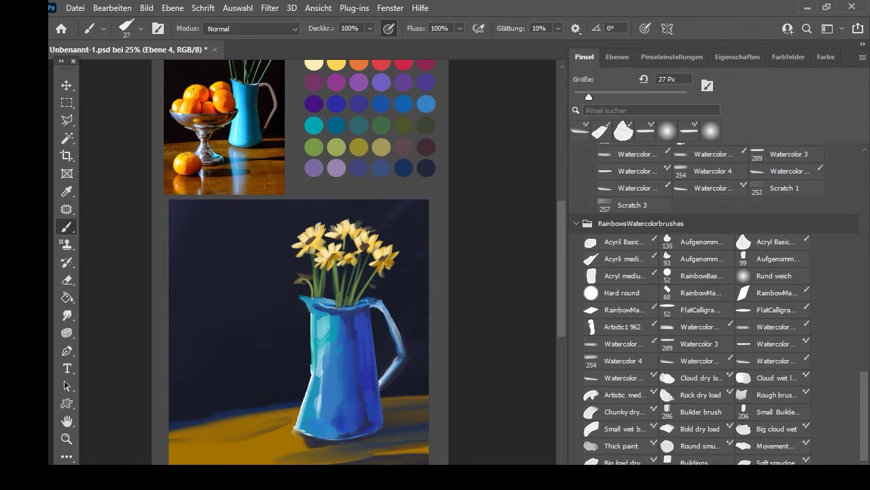
pyautogui.click(620, 258)
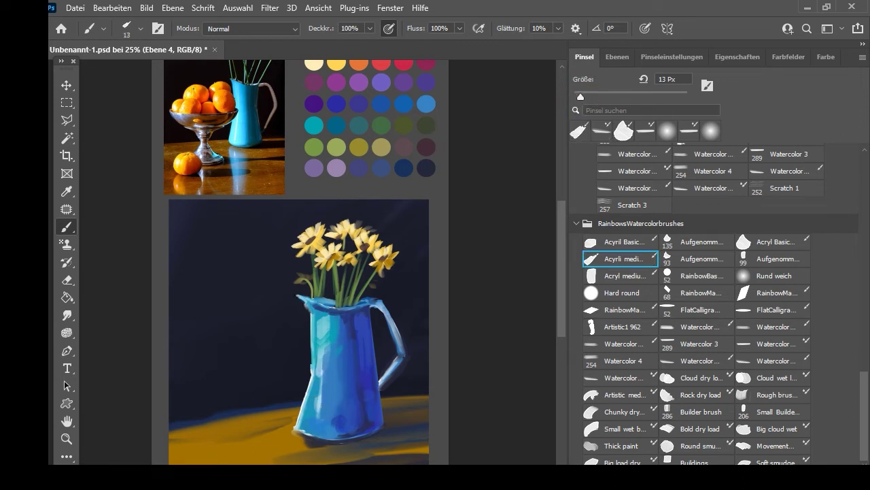
# Paint white highlights on the jug's spout and left edge with a watercolor mixer brush at 26 px.
pyautogui.click(602, 131)
pyautogui.moveTo(559, 219); pyautogui.dragTo(560, 195)
pyautogui.click(66, 209)
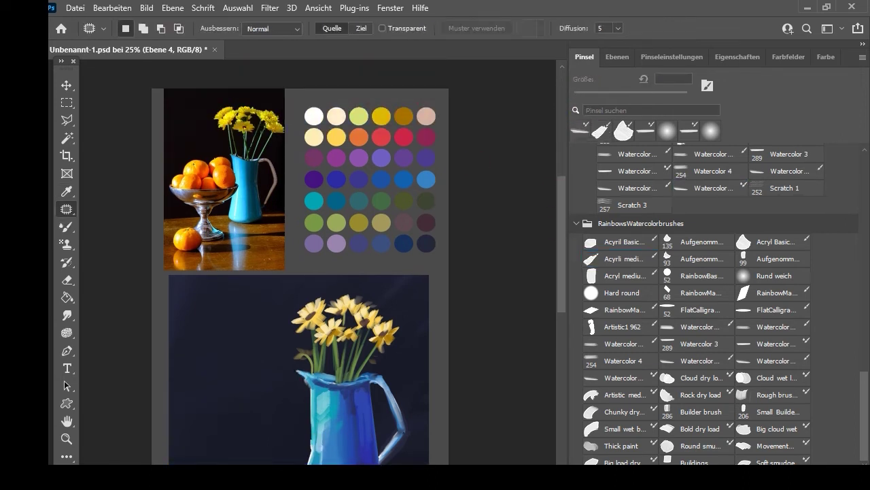
pyautogui.click(66, 191)
pyautogui.click(66, 228)
pyautogui.moveTo(560, 239)
pyautogui.mouseDown()
pyautogui.moveTo(559, 261)
pyautogui.moveTo(560, 251)
pyautogui.mouseUp()
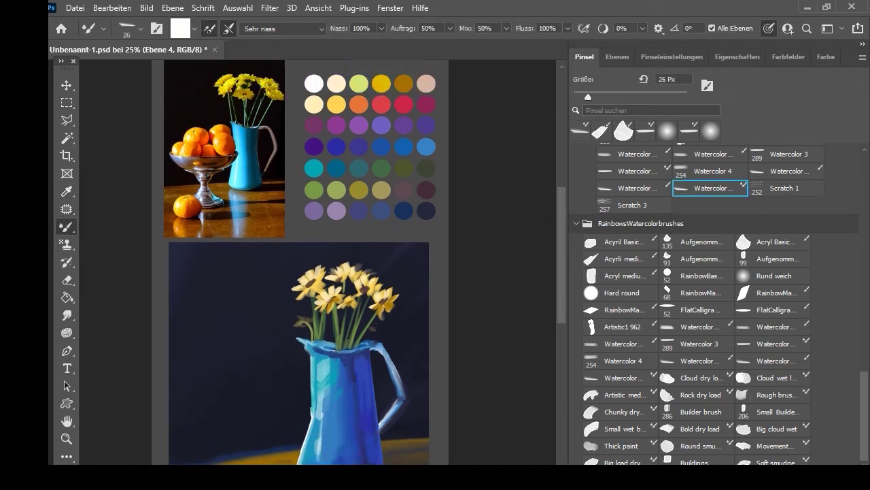
pyautogui.moveTo(305, 345); pyautogui.dragTo(310, 361)
pyautogui.moveTo(320, 419); pyautogui.dragTo(318, 460)
# Enlarge the mixer brush to 62 px and load it with the teal palette swatch.
pyautogui.moveTo(589, 96); pyautogui.dragTo(609, 96)
pyautogui.click(66, 191)
pyautogui.click(314, 168)
pyautogui.click(66, 228)
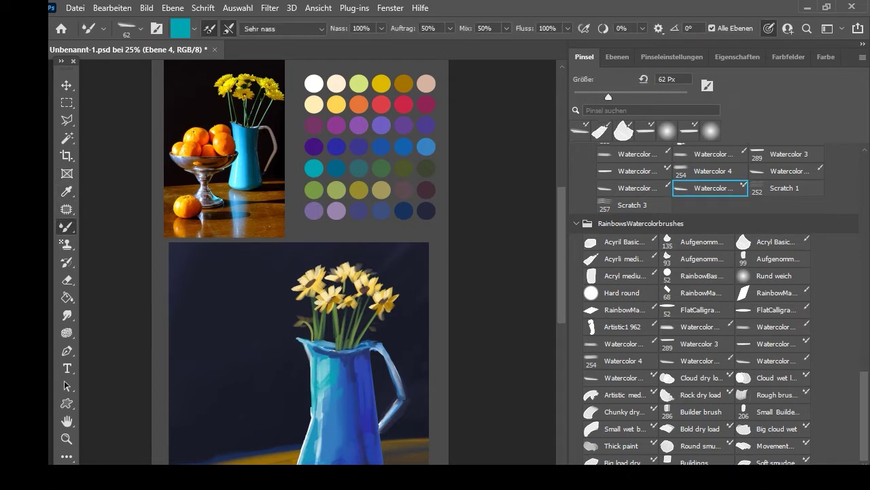
pyautogui.moveTo(561, 262); pyautogui.dragTo(560, 282)
pyautogui.hotkey('ctrl', '-')
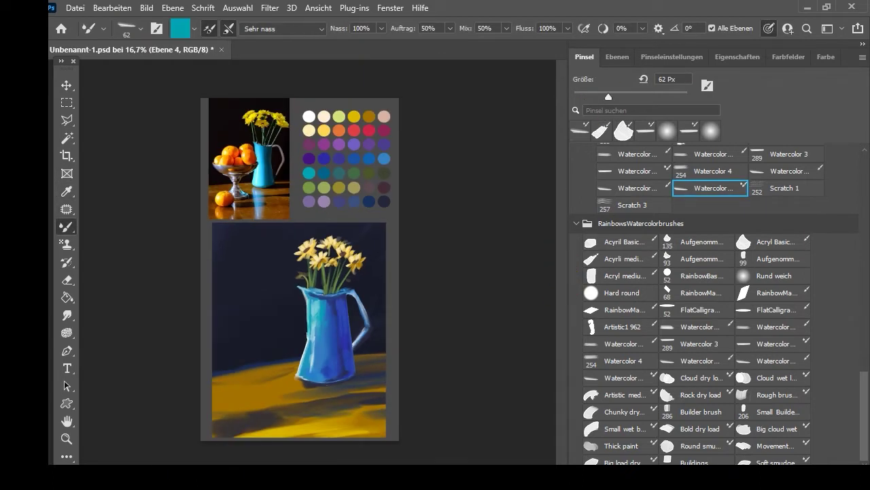
# Add a new empty layer above the jug layer and save the document.
pyautogui.click(617, 58)
pyautogui.hotkey('ctrl', 'shift', 'alt', 'n')
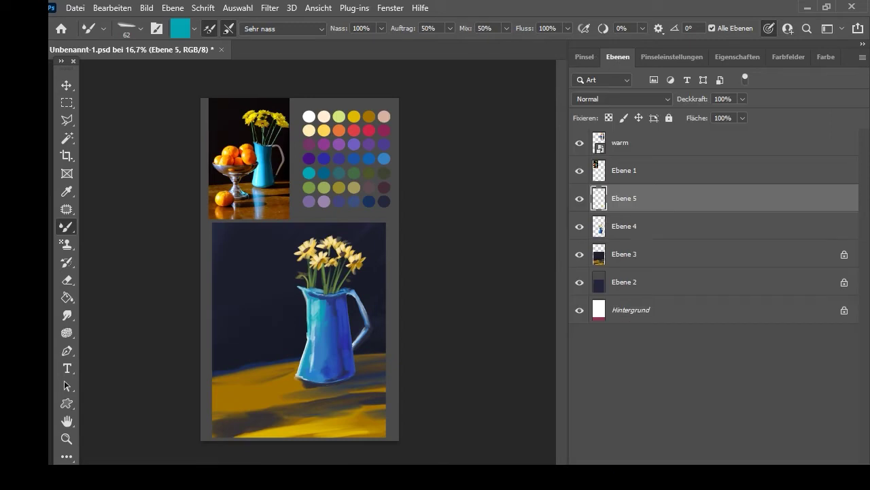
pyautogui.hotkey('ctrl', 's')
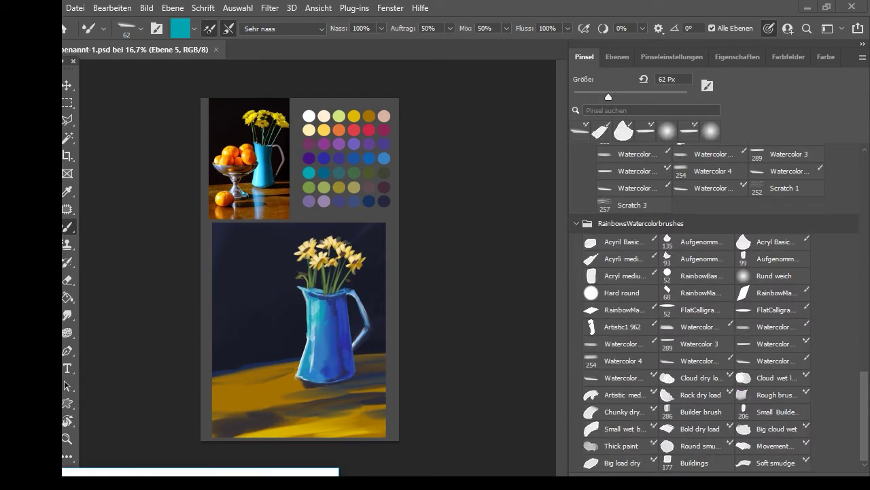
pyautogui.press('F7')
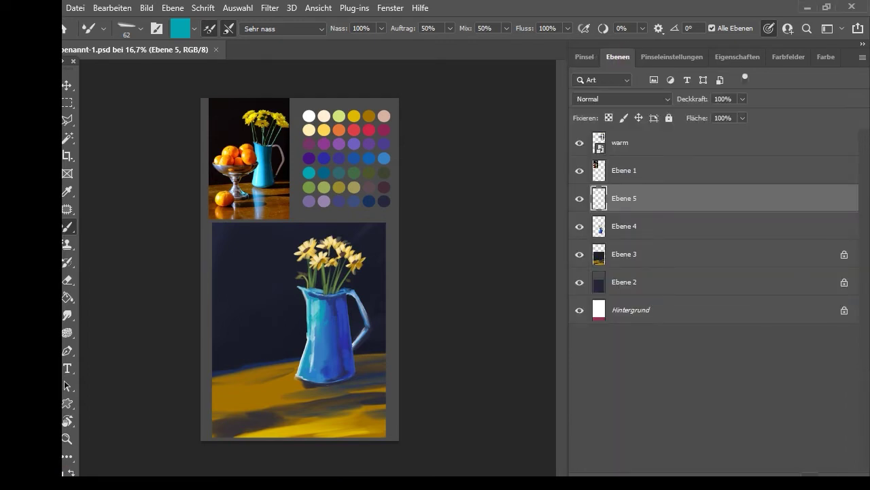
pyautogui.click(828, 470)
pyautogui.click(848, 475)
pyautogui.click(401, 195)
# Pick a muted blue-grey foreground color with hue 208, saturation 10 and brightness 49.
pyautogui.click(68, 189)
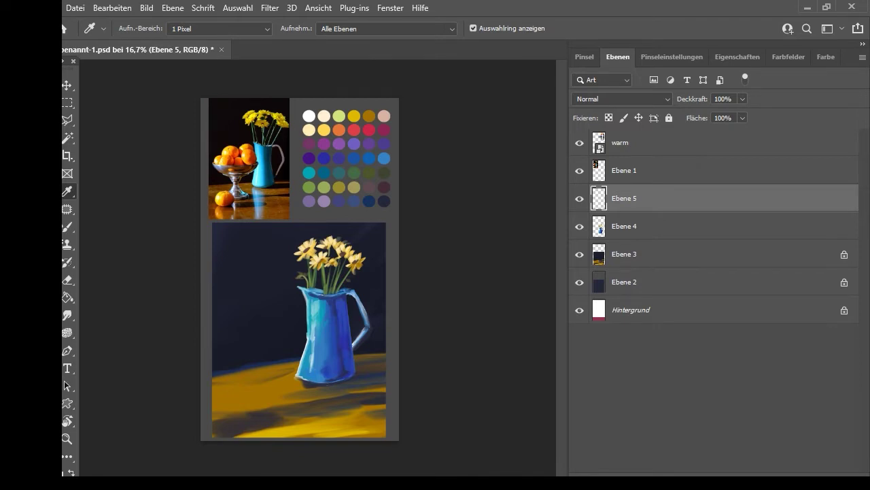
pyautogui.click(386, 157)
pyautogui.press('F6')
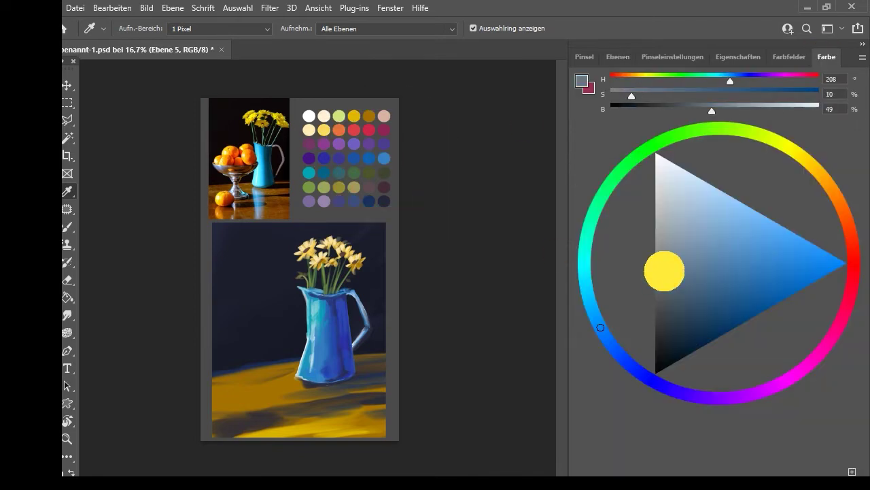
# Paint a solid blue-grey footed bowl left of the jug with the Acyril Basic brush at 47 px.
pyautogui.click(585, 57)
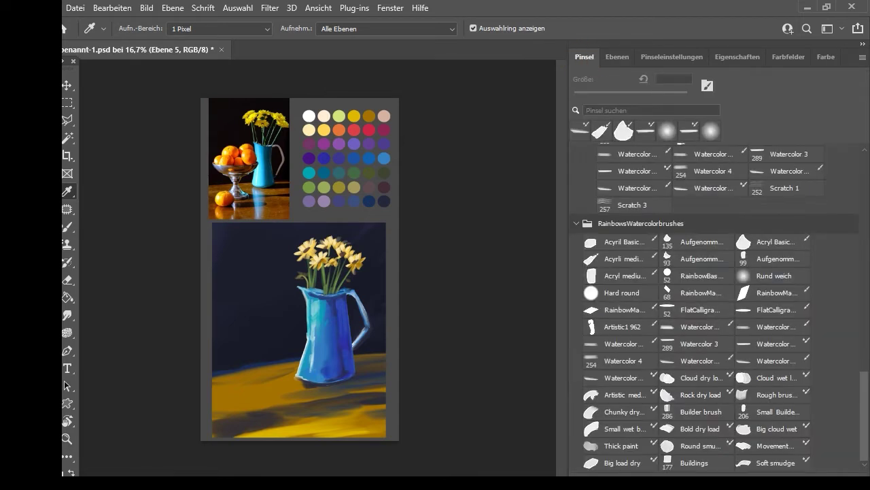
pyautogui.click(68, 120)
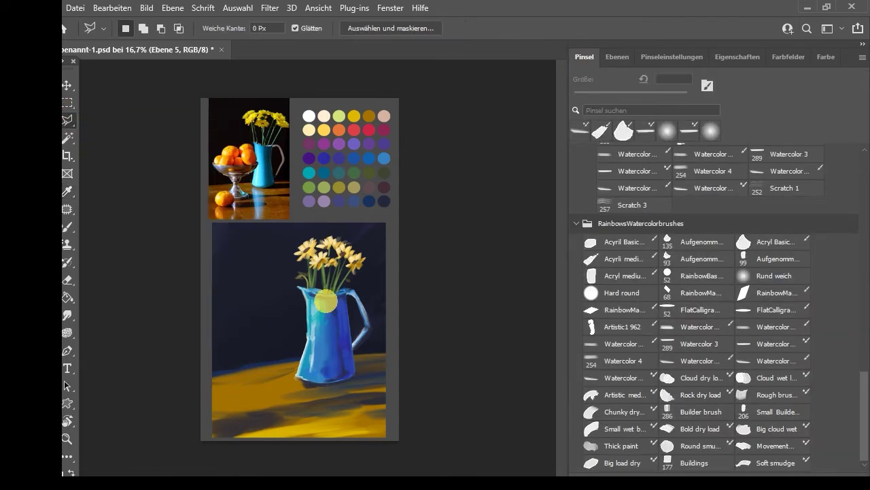
pyautogui.click(608, 239)
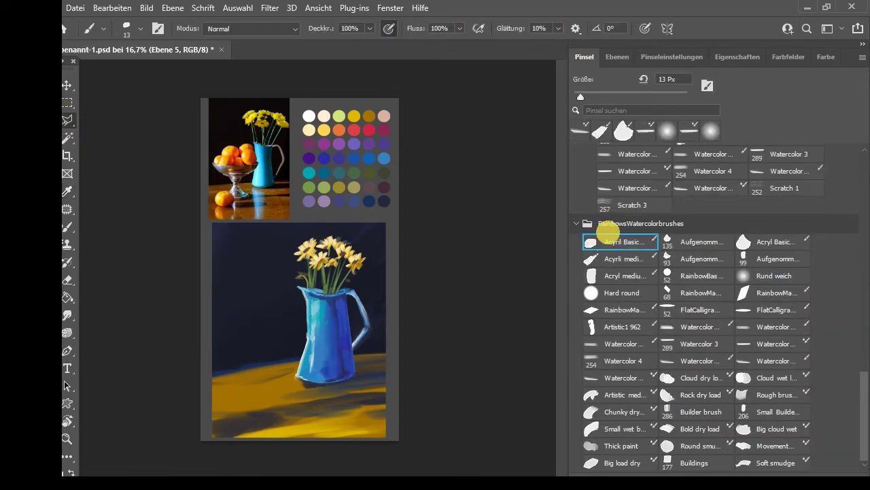
pyautogui.click(598, 96)
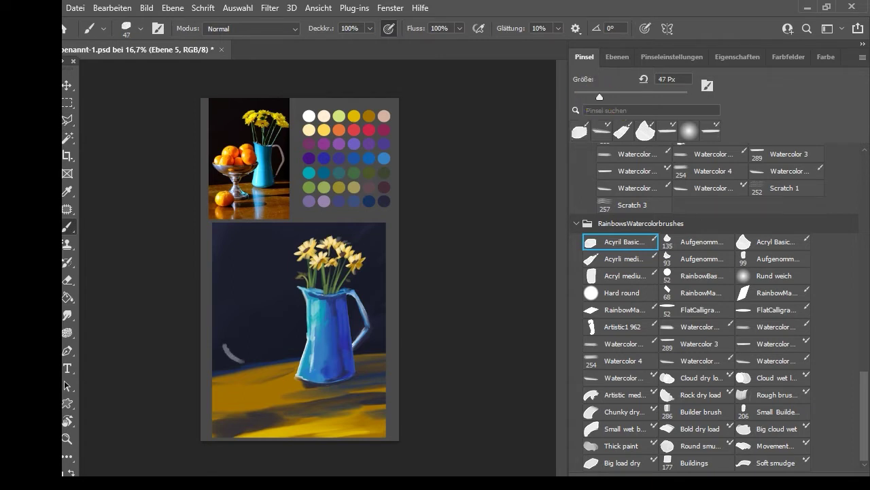
pyautogui.moveTo(224, 349)
pyautogui.mouseDown()
pyautogui.moveTo(272, 347)
pyautogui.moveTo(255, 361)
pyautogui.moveTo(291, 350)
pyautogui.moveTo(306, 336)
pyautogui.moveTo(283, 336)
pyautogui.moveTo(298, 335)
pyautogui.mouseUp()
pyautogui.moveTo(220, 335)
pyautogui.mouseDown()
pyautogui.moveTo(275, 342)
pyautogui.moveTo(296, 360)
pyautogui.moveTo(292, 340)
pyautogui.moveTo(249, 366)
pyautogui.moveTo(265, 379)
pyautogui.mouseUp()
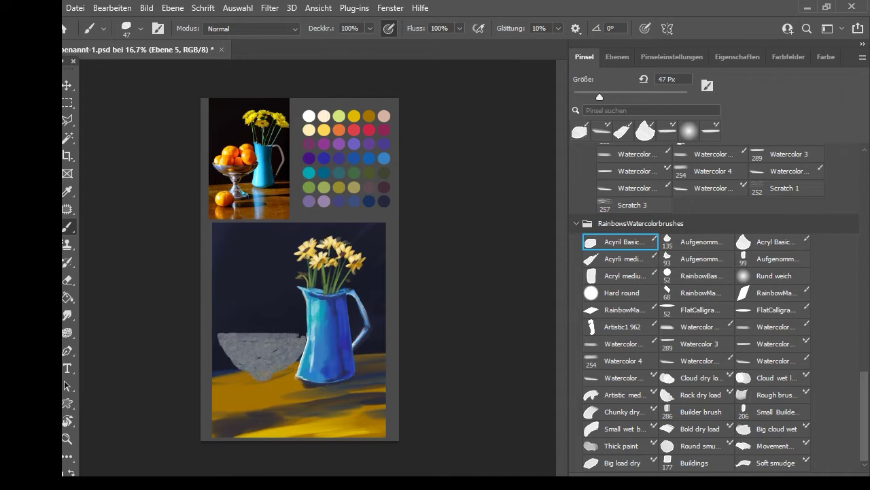
pyautogui.moveTo(232, 410)
pyautogui.mouseDown()
pyautogui.moveTo(269, 419)
pyautogui.moveTo(289, 407)
pyautogui.moveTo(250, 416)
pyautogui.mouseUp()
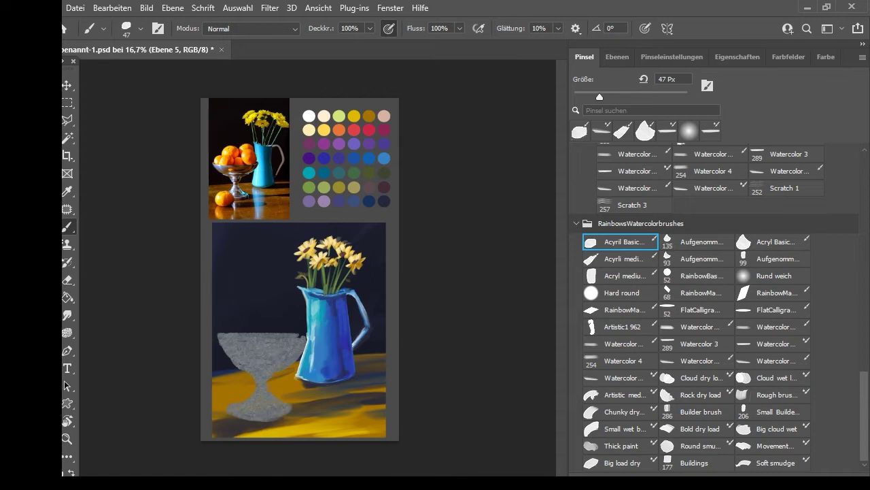
pyautogui.moveTo(292, 338); pyautogui.dragTo(303, 336)
# Scale the grey bowl to about 94% and move it closer to the jug.
pyautogui.hotkey('ctrl', 't')
pyautogui.click(220, 414)
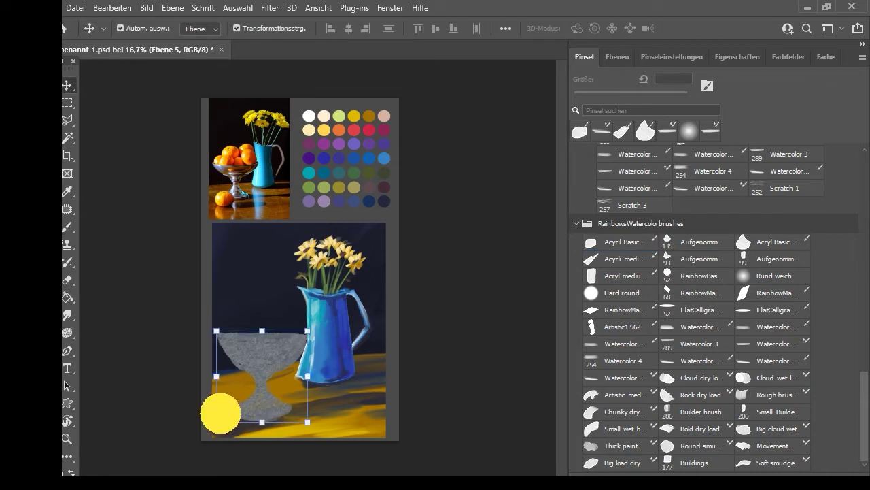
pyautogui.moveTo(299, 414); pyautogui.dragTo(304, 412)
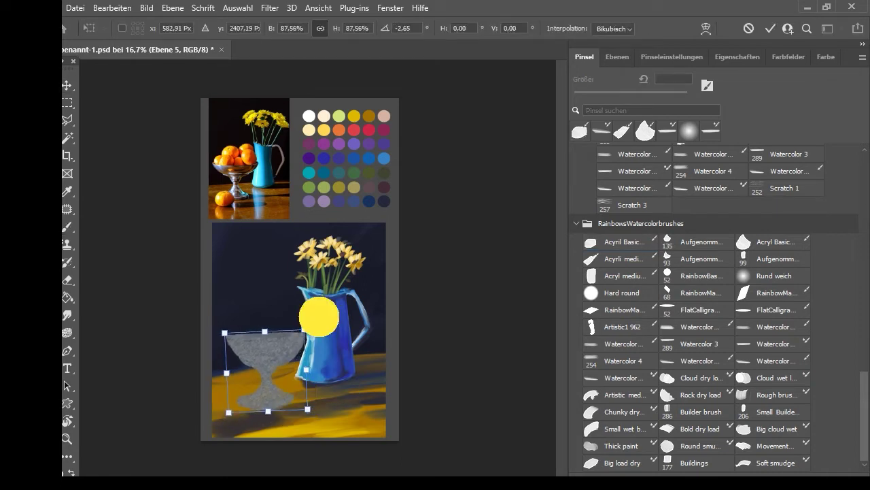
pyautogui.moveTo(320, 315); pyautogui.dragTo(311, 324)
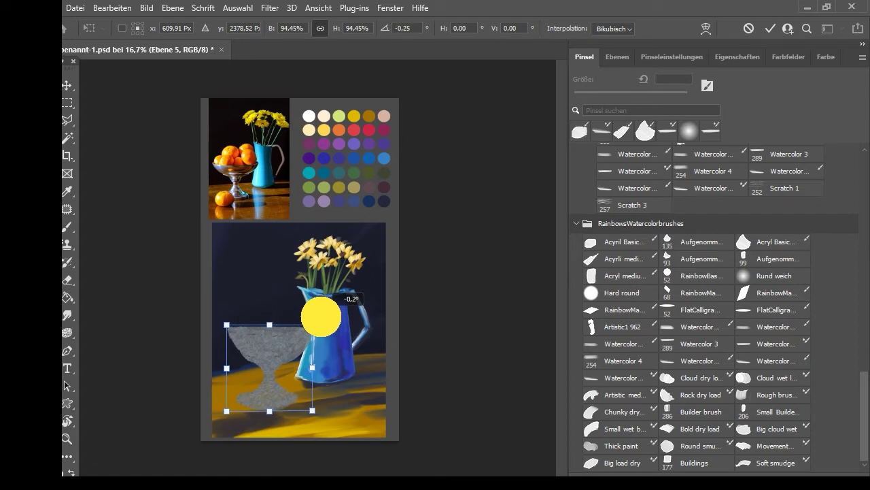
pyautogui.press('Return')
# Erase the bowl's uneven upper edge in a straight line with a 99 px textured brush tip.
pyautogui.press('e')
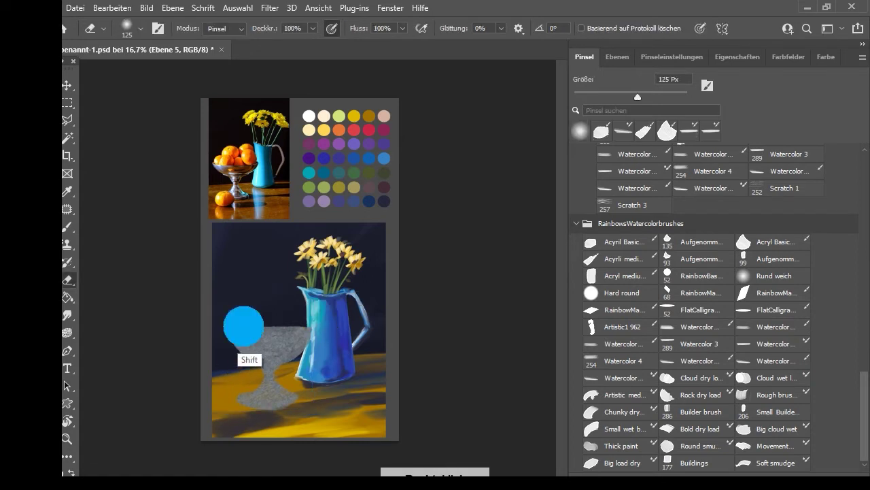
pyautogui.keyDown('shift'); pyautogui.rightClick(243, 328); pyautogui.keyUp('shift')
pyautogui.rightClick(243, 327)
pyautogui.click(237, 337)
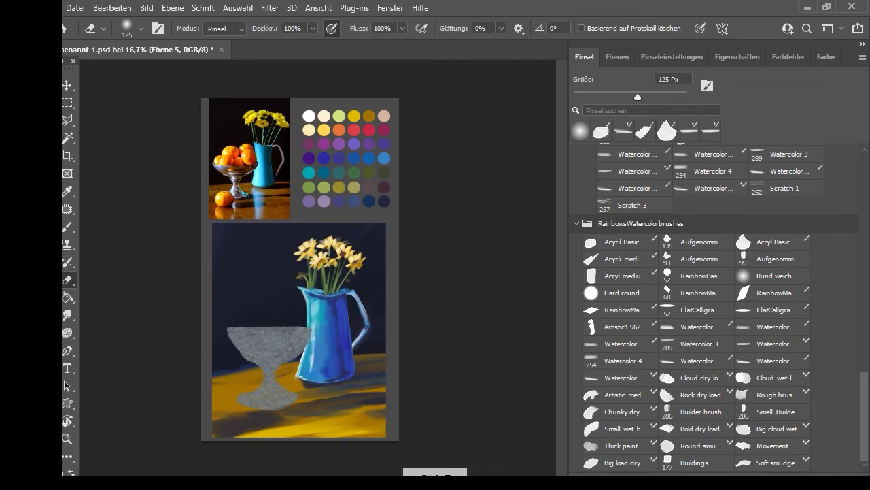
pyautogui.click(773, 259)
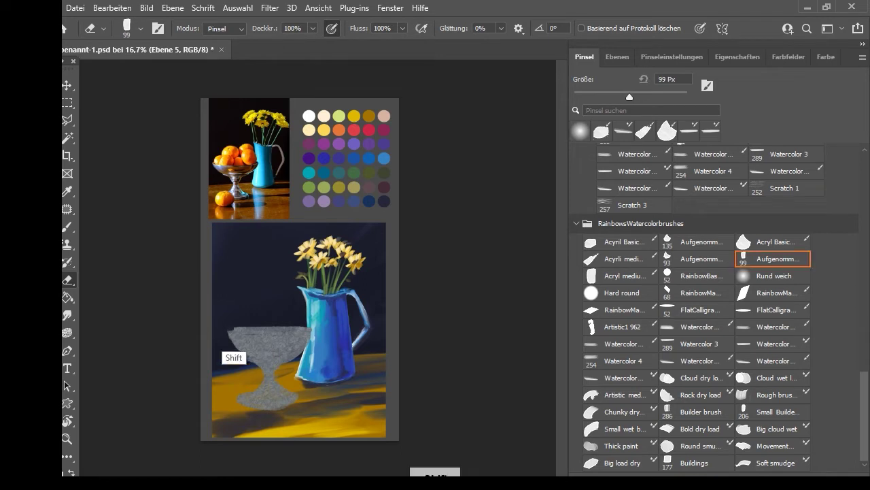
pyautogui.moveTo(223, 326); pyautogui.dragTo(314, 326)
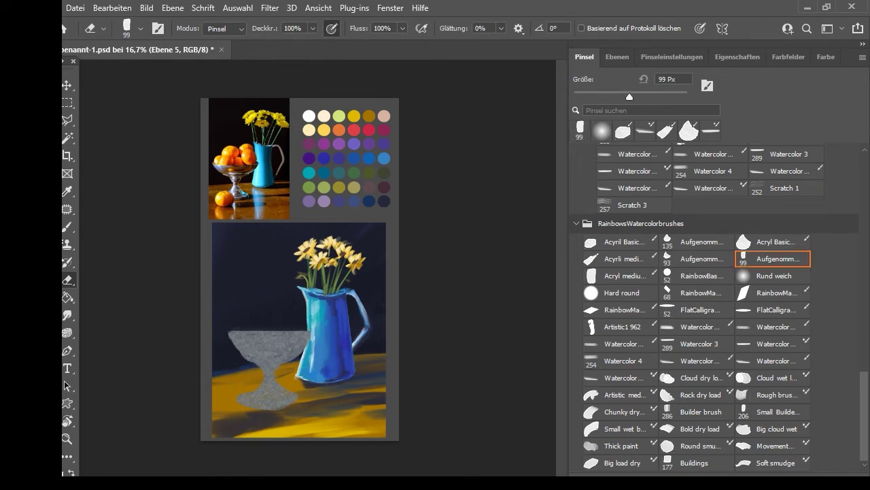
# Erase the rough outer edge of the bowl's foot and switch to the 62 px watercolor mixer brush.
pyautogui.moveTo(262, 411); pyautogui.dragTo(293, 408)
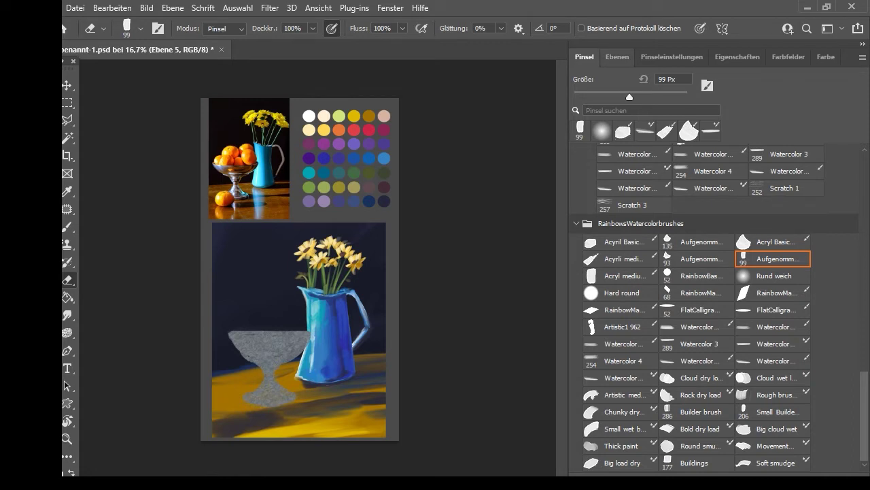
pyautogui.click(617, 57)
pyautogui.click(584, 57)
pyautogui.click(645, 131)
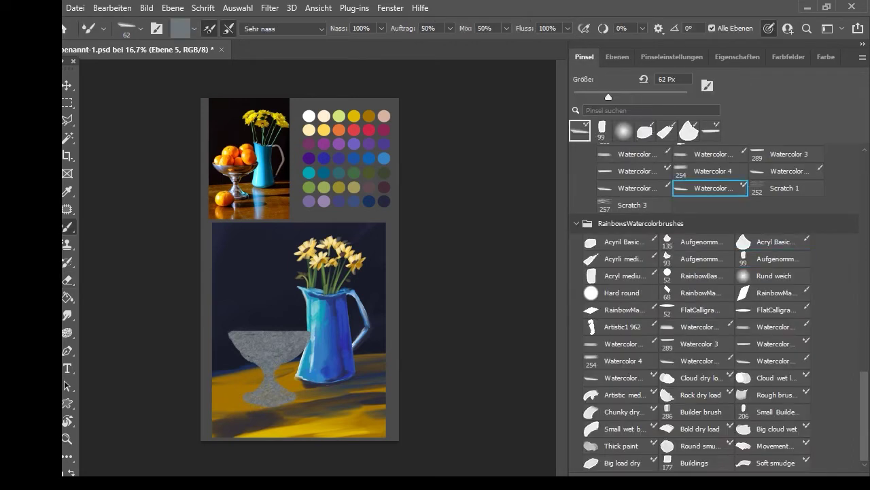
# Blend white highlights onto the bowl's rim, body, stem and foot with the 62 px mixer brush, sampling only the current layer.
pyautogui.press('i')
pyautogui.press('b')
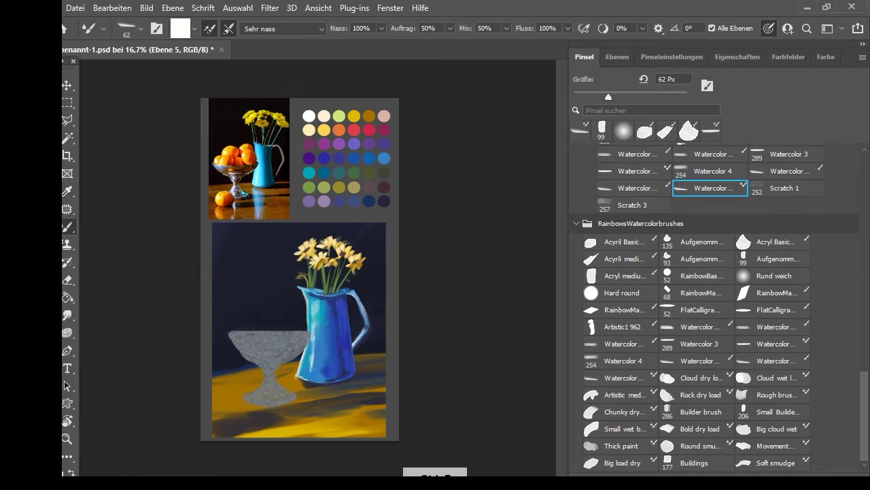
pyautogui.click(712, 28)
pyautogui.moveTo(230, 332)
pyautogui.mouseDown()
pyautogui.moveTo(253, 334)
pyautogui.moveTo(250, 354)
pyautogui.moveTo(239, 349)
pyautogui.mouseUp()
pyautogui.moveTo(248, 336); pyautogui.dragTo(309, 332)
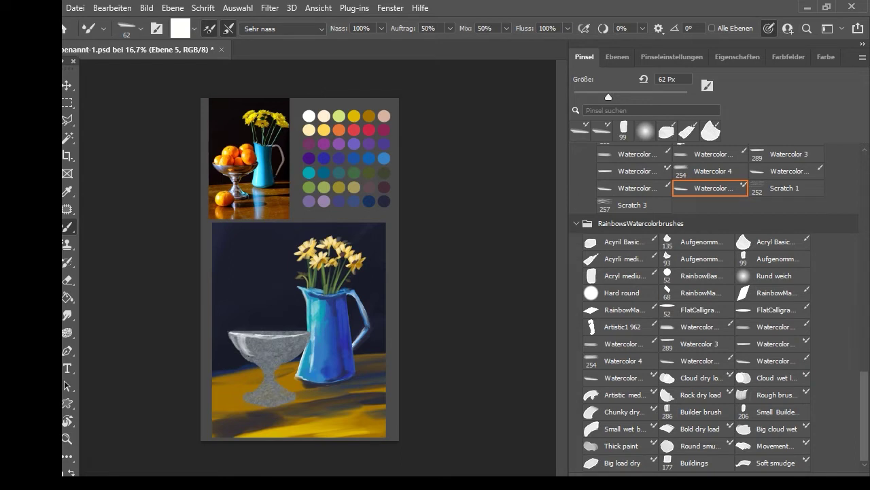
pyautogui.moveTo(255, 365)
pyautogui.mouseDown()
pyautogui.moveTo(275, 357)
pyautogui.moveTo(257, 358)
pyautogui.moveTo(268, 381)
pyautogui.moveTo(259, 395)
pyautogui.moveTo(278, 397)
pyautogui.moveTo(250, 397)
pyautogui.mouseUp()
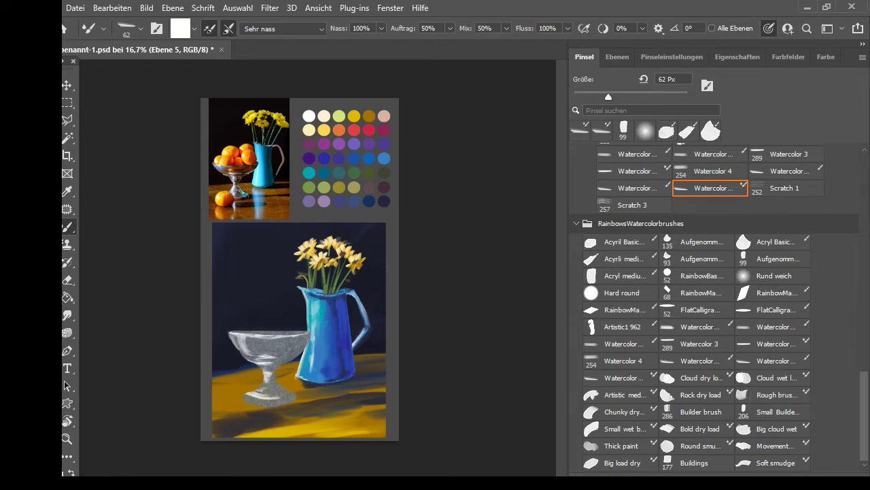
# Add teal and indigo reflections to the shaded parts of the bowl, its stem and its foot.
pyautogui.keyDown('alt'); pyautogui.click(310, 173); pyautogui.keyUp('alt')
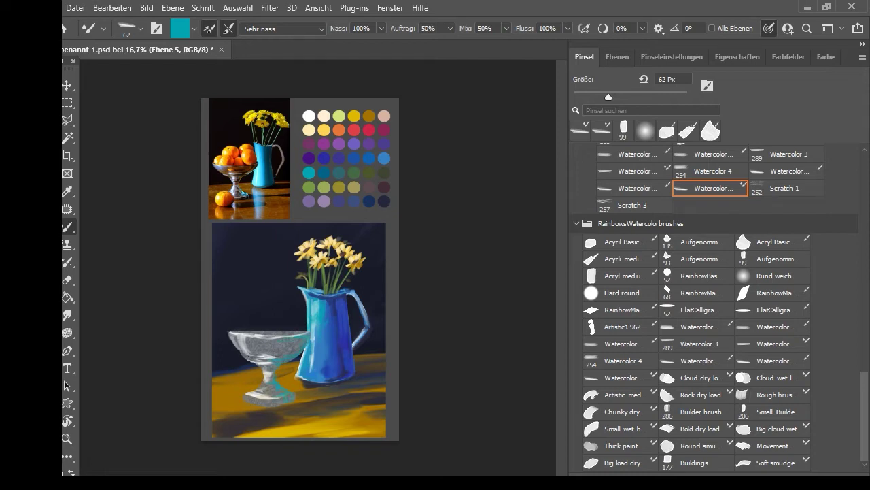
pyautogui.press('i')
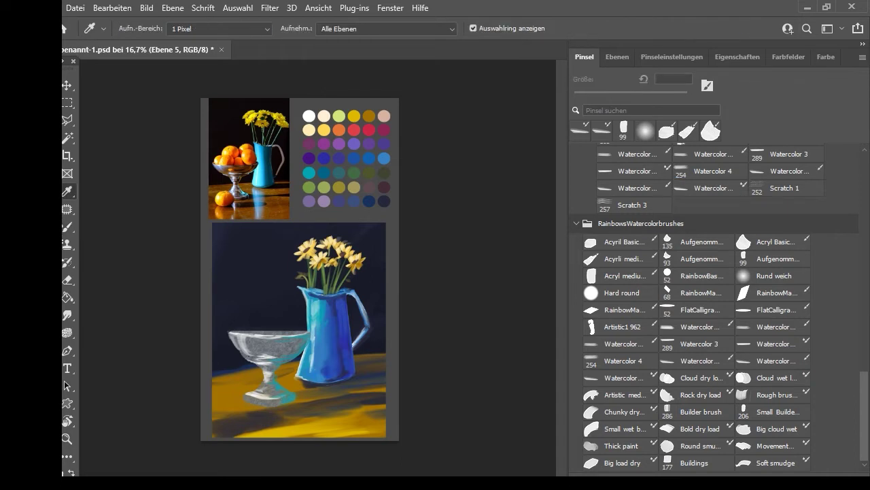
pyautogui.press('b')
pyautogui.moveTo(294, 397)
pyautogui.mouseDown()
pyautogui.moveTo(273, 402)
pyautogui.moveTo(270, 364)
pyautogui.moveTo(279, 343)
pyautogui.moveTo(267, 346)
pyautogui.mouseUp()
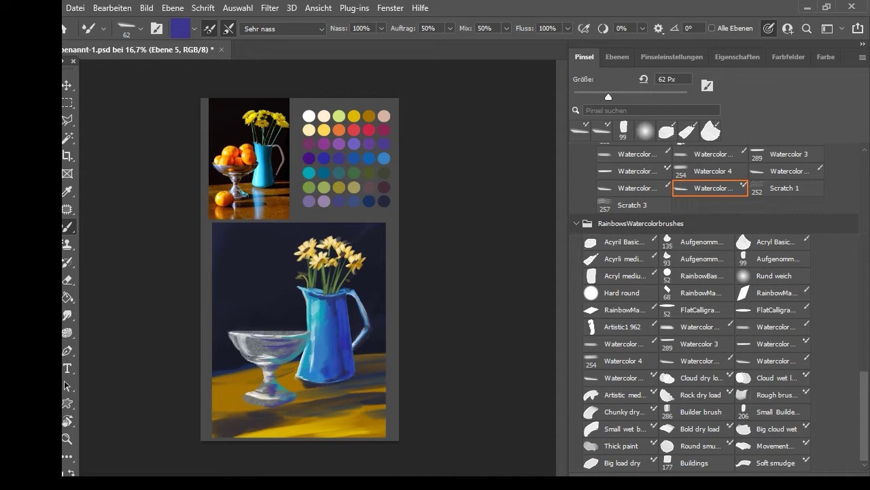
# Brush further white highlights onto the lower bowl, stem and foot.
pyautogui.press('i')
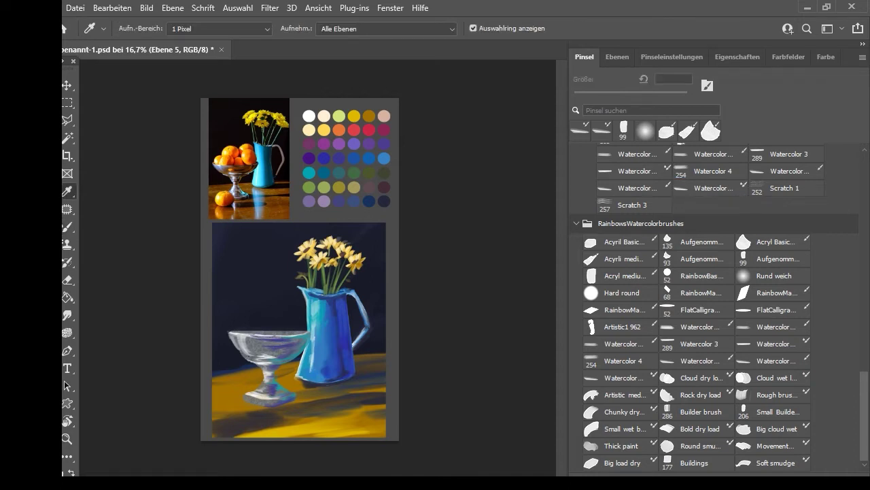
pyautogui.press('b')
pyautogui.moveTo(255, 357); pyautogui.dragTo(283, 353)
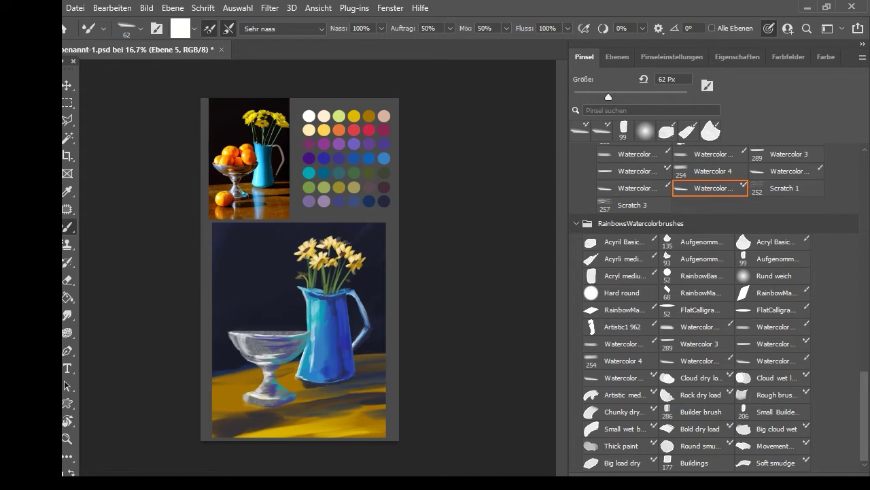
# Paint dark navy shadows on the bowl, stem and foot with the Mixer Brush preset Trocken/dick aufgetr.
pyautogui.press('i')
pyautogui.click(385, 201)
pyautogui.press('b')
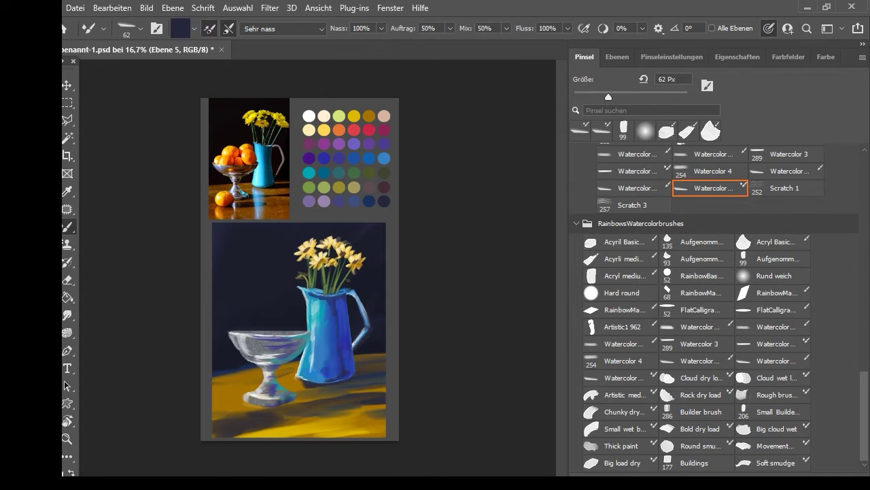
pyautogui.click(282, 29)
pyautogui.click(281, 81)
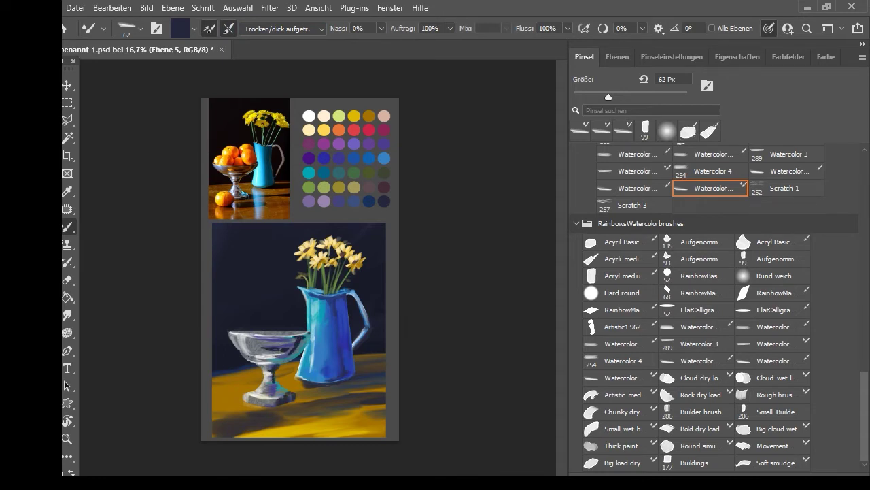
# Soften the bowl's dark shadows with navy strokes using the Mixer Brush preset Sehr nass.
pyautogui.click(282, 29)
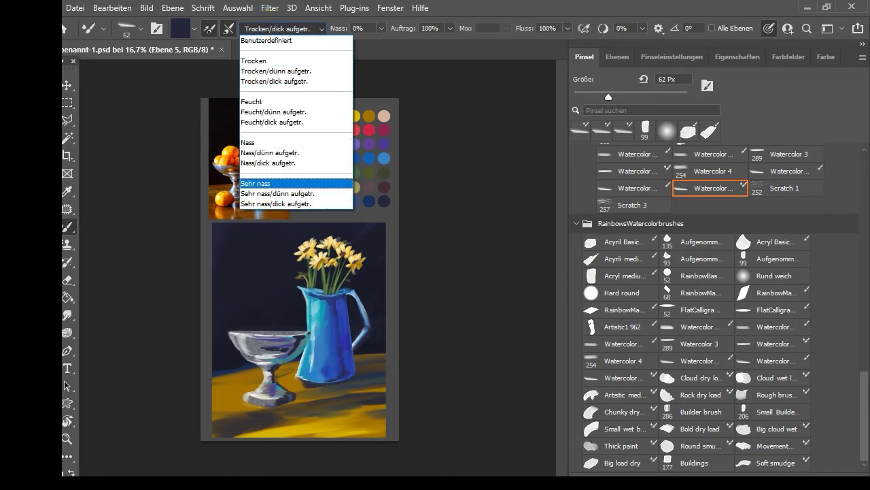
pyautogui.click(272, 183)
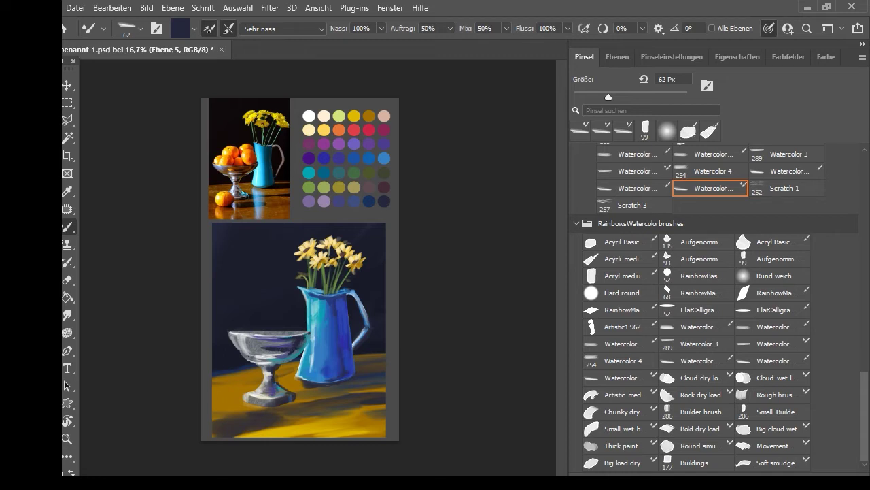
pyautogui.moveTo(256, 355); pyautogui.dragTo(291, 355)
pyautogui.click(618, 57)
pyautogui.click(610, 118)
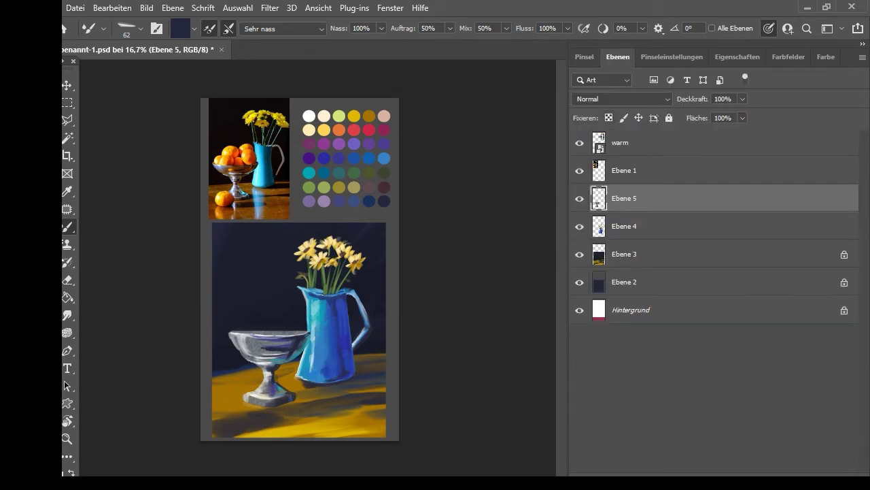
# Sample the orange swatch from the palette as the painting color.
pyautogui.hotkey('ctrl', '+')
pyautogui.moveTo(561, 243); pyautogui.dragTo(562, 229)
pyautogui.press('i')
pyautogui.press('b')
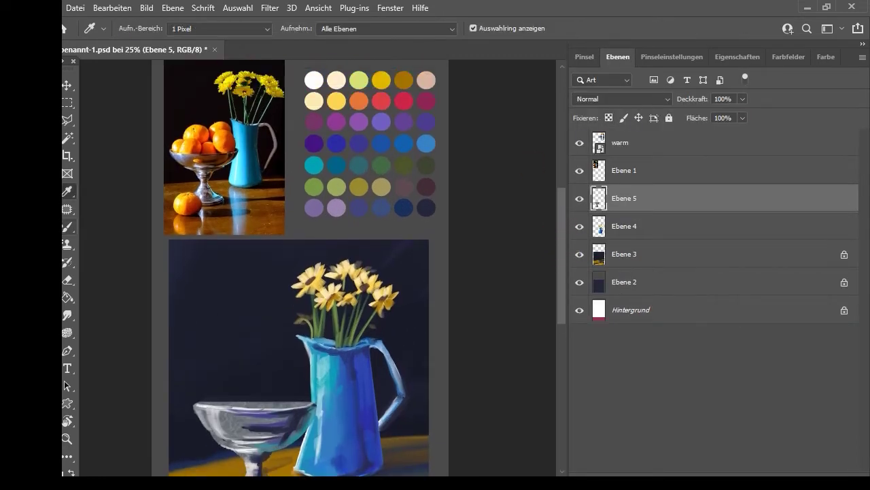
pyautogui.click(283, 28)
pyautogui.click(279, 69)
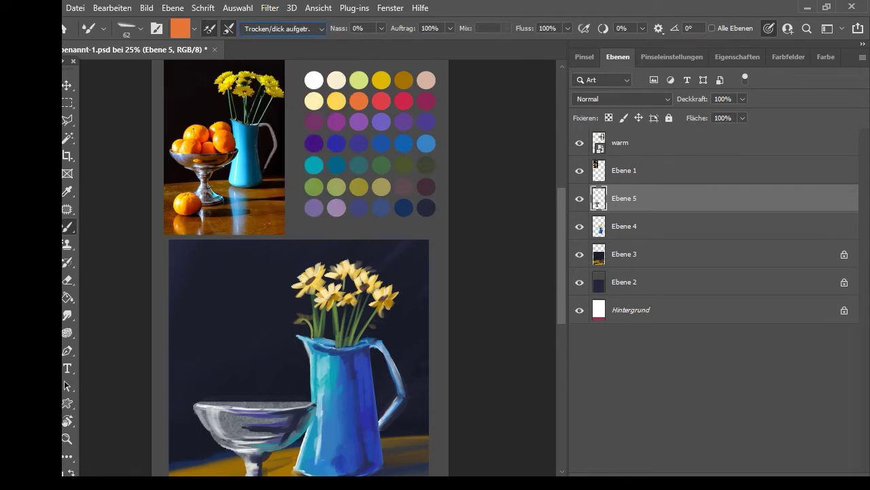
pyautogui.moveTo(560, 235); pyautogui.dragTo(561, 242)
pyautogui.click(584, 57)
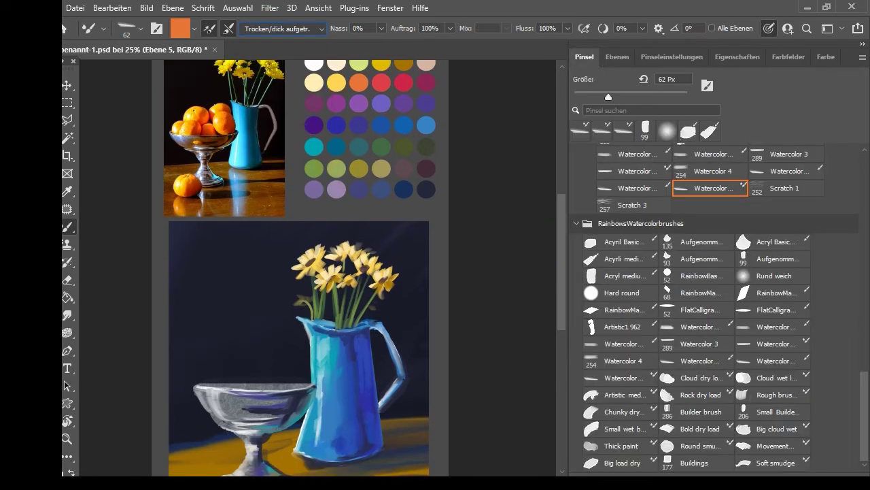
pyautogui.click(697, 241)
pyautogui.moveTo(203, 378); pyautogui.dragTo(240, 365)
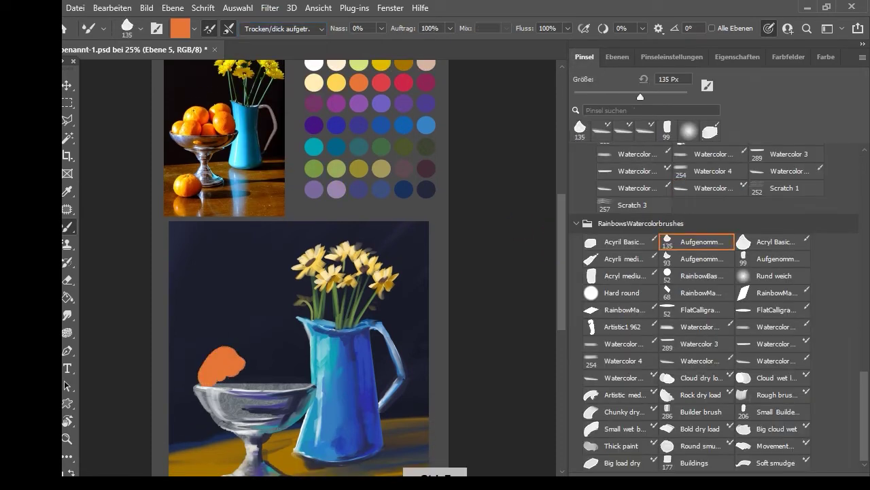
pyautogui.hotkey('ctrl', 'z')
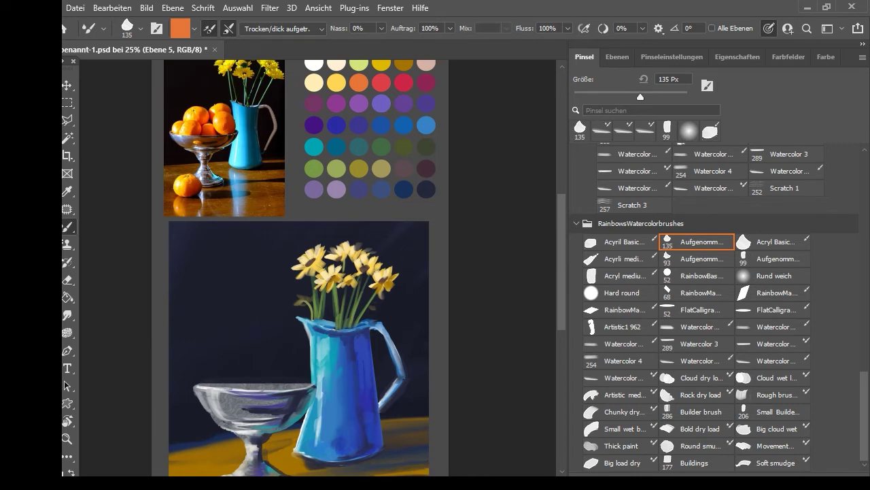
# Paint a front row of orange fruit and a yellow row behind it in the bowl with the Artistic1 962 brush at 47 px.
pyautogui.click(622, 326)
pyautogui.moveTo(198, 373)
pyautogui.mouseDown()
pyautogui.moveTo(221, 371)
pyautogui.moveTo(212, 374)
pyautogui.moveTo(226, 380)
pyautogui.moveTo(260, 369)
pyautogui.moveTo(234, 378)
pyautogui.moveTo(253, 385)
pyautogui.moveTo(262, 371)
pyautogui.moveTo(279, 384)
pyautogui.moveTo(301, 350)
pyautogui.moveTo(290, 381)
pyautogui.moveTo(300, 356)
pyautogui.moveTo(291, 375)
pyautogui.moveTo(297, 363)
pyautogui.moveTo(315, 373)
pyautogui.mouseUp()
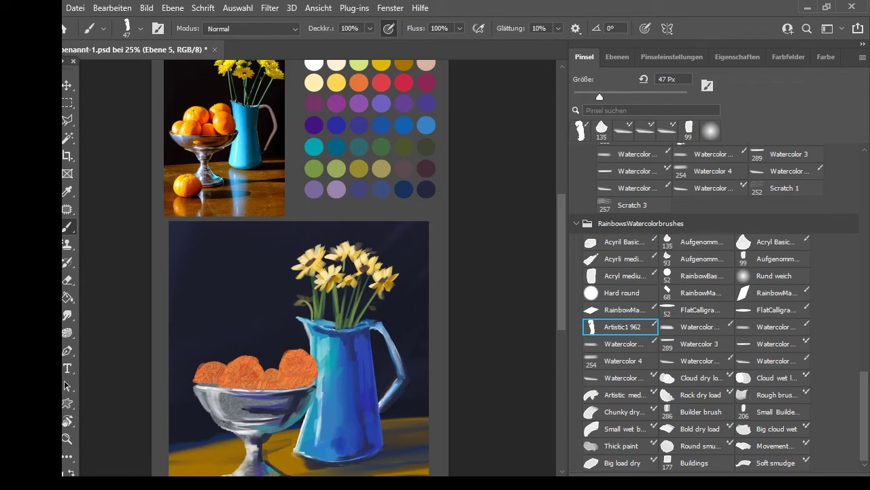
pyautogui.press('i')
pyautogui.press('b')
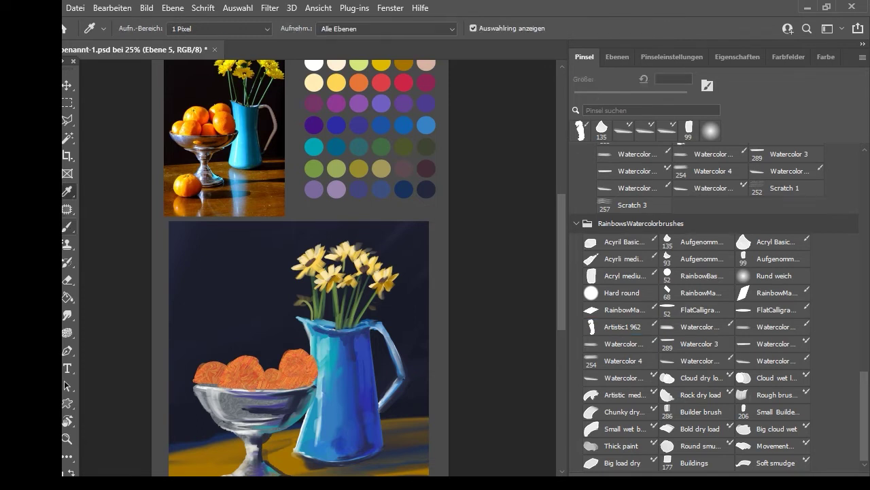
pyautogui.moveTo(222, 361)
pyautogui.mouseDown()
pyautogui.moveTo(233, 346)
pyautogui.moveTo(262, 340)
pyautogui.moveTo(230, 358)
pyautogui.moveTo(260, 346)
pyautogui.moveTo(268, 360)
pyautogui.moveTo(250, 344)
pyautogui.moveTo(271, 364)
pyautogui.moveTo(303, 335)
pyautogui.moveTo(278, 360)
pyautogui.moveTo(293, 340)
pyautogui.moveTo(275, 355)
pyautogui.moveTo(306, 340)
pyautogui.moveTo(258, 364)
pyautogui.moveTo(272, 369)
pyautogui.moveTo(266, 356)
pyautogui.moveTo(223, 364)
pyautogui.mouseUp()
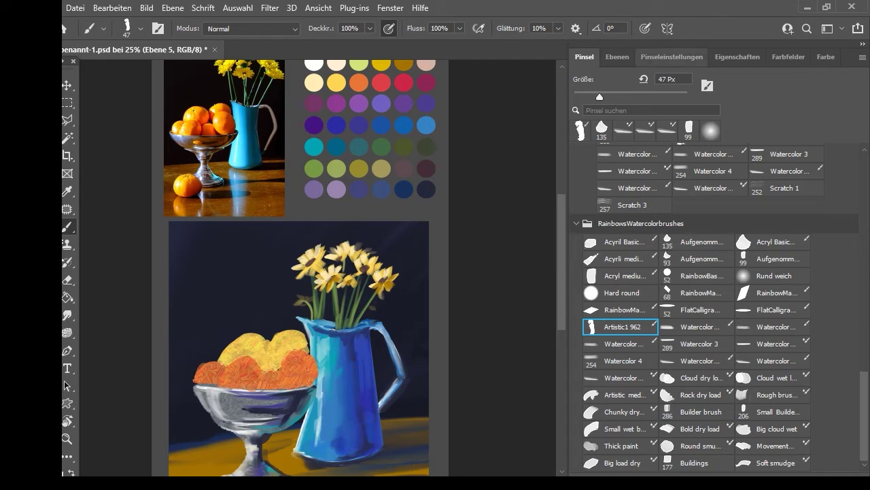
# Refine the outlines of the fruit in the bowl with the Artistic1 962 brush at 30 px.
pyautogui.click(788, 57)
pyautogui.click(584, 59)
pyautogui.moveTo(599, 98); pyautogui.dragTo(591, 97)
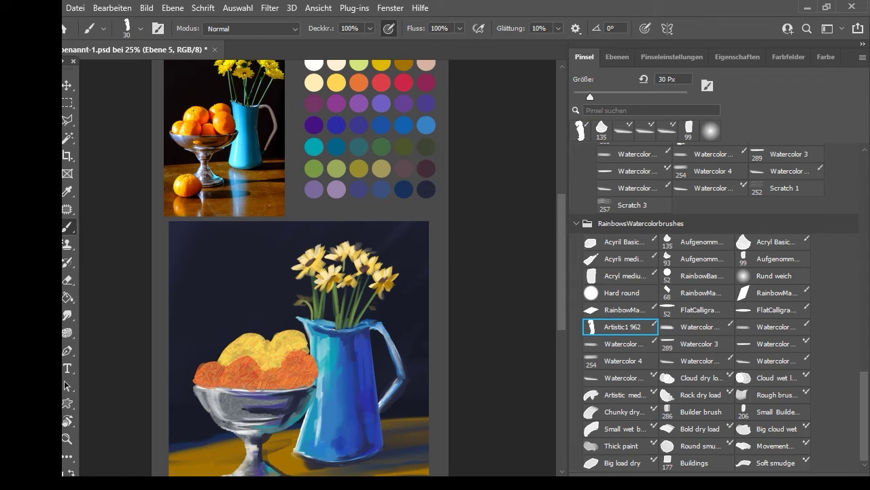
pyautogui.moveTo(281, 361); pyautogui.dragTo(311, 354)
pyautogui.click(618, 56)
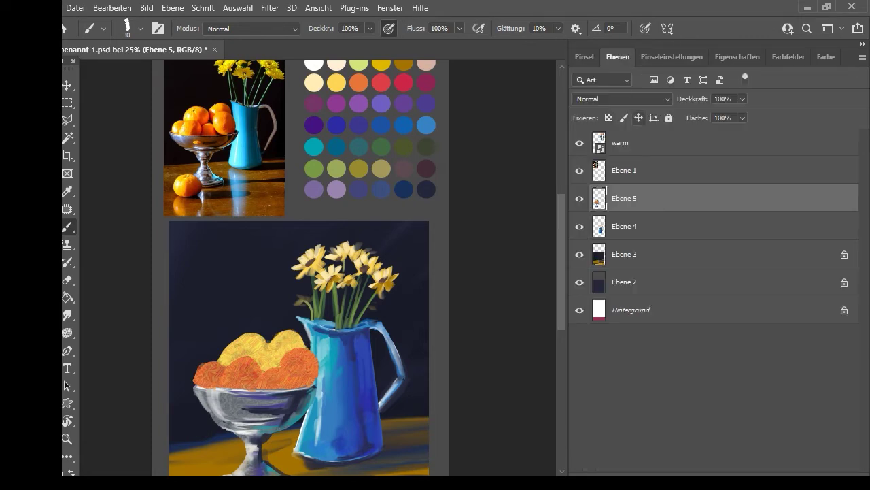
pyautogui.click(584, 57)
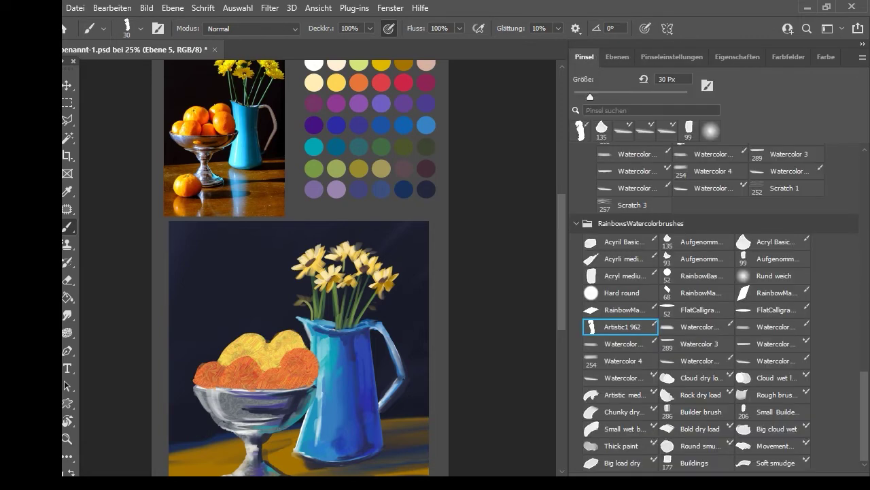
# Blend golden-yellow light onto the front oranges with the watercolor mixer brush at 76 px and the Sehr nass preset.
pyautogui.click(645, 130)
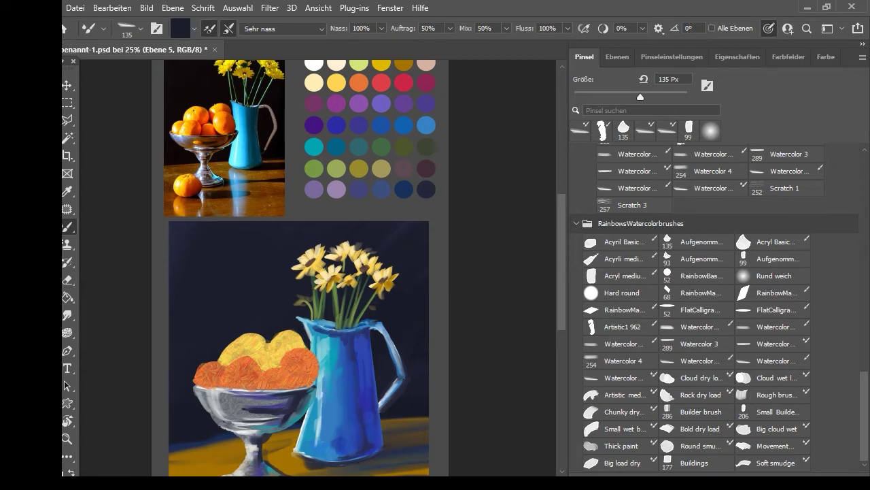
pyautogui.keyDown('alt'); pyautogui.click(337, 83); pyautogui.keyUp('alt')
pyautogui.moveTo(639, 90); pyautogui.dragTo(617, 90)
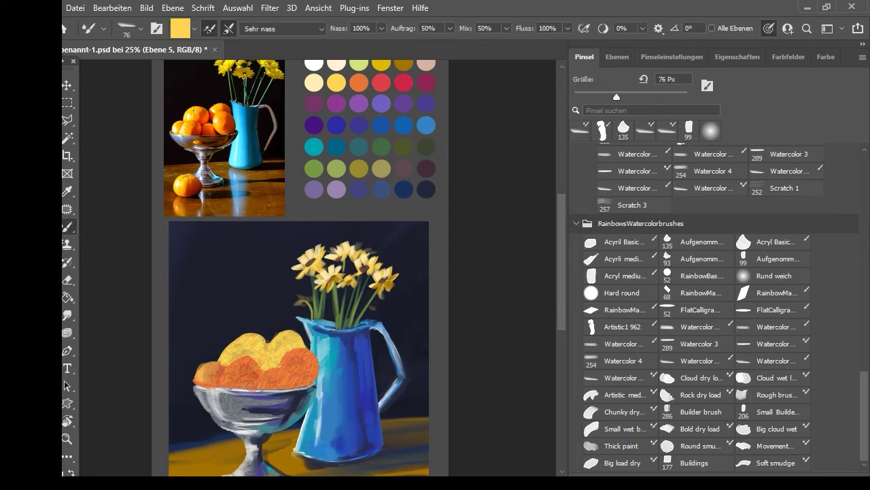
pyautogui.moveTo(200, 378)
pyautogui.mouseDown()
pyautogui.moveTo(196, 383)
pyautogui.moveTo(252, 357)
pyautogui.moveTo(232, 385)
pyautogui.moveTo(250, 361)
pyautogui.moveTo(261, 371)
pyautogui.moveTo(299, 354)
pyautogui.moveTo(294, 372)
pyautogui.moveTo(302, 384)
pyautogui.moveTo(296, 361)
pyautogui.mouseUp()
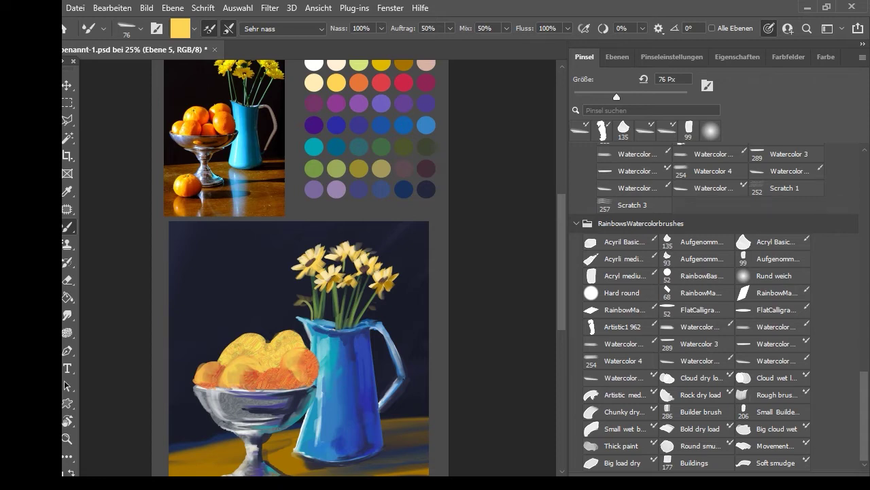
# Blend orange into the yellow fruit at the back of the bowl.
pyautogui.press('i')
pyautogui.press('b')
pyautogui.moveTo(262, 362)
pyautogui.mouseDown()
pyautogui.moveTo(254, 348)
pyautogui.moveTo(263, 346)
pyautogui.moveTo(268, 361)
pyautogui.moveTo(275, 338)
pyautogui.moveTo(274, 358)
pyautogui.mouseUp()
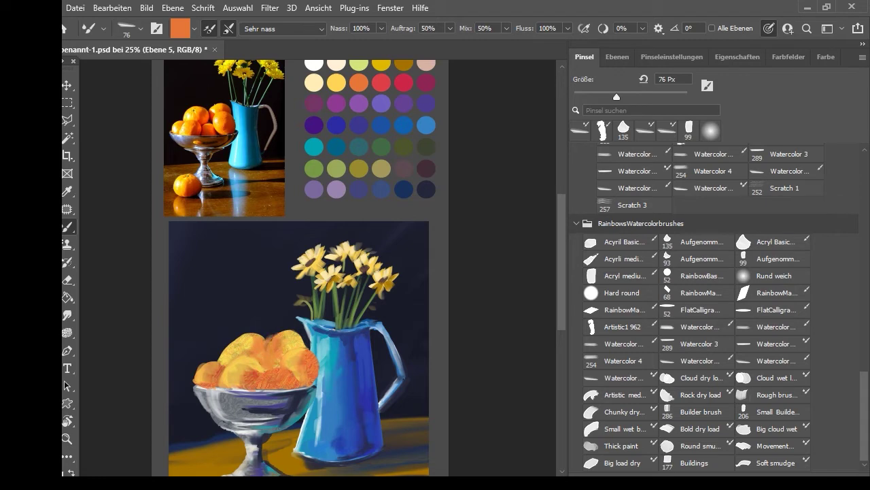
pyautogui.click(617, 57)
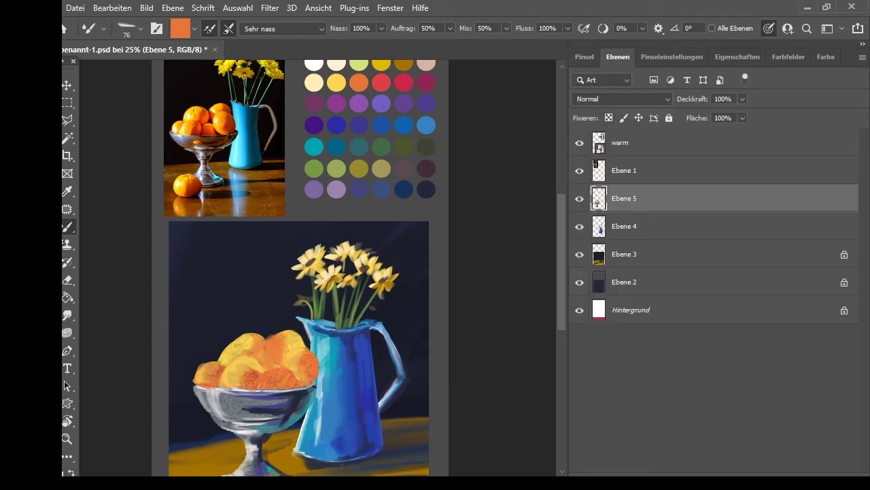
pyautogui.moveTo(258, 338); pyautogui.dragTo(284, 332)
# Paint blue shadows between the oranges with the mixer brush at 37 px.
pyautogui.click(584, 56)
pyautogui.press('i')
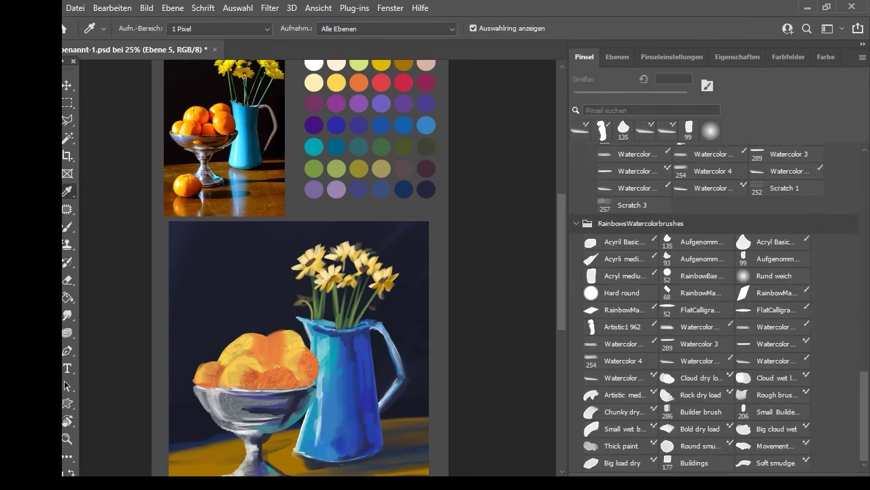
pyautogui.press('b')
pyautogui.moveTo(251, 356)
pyautogui.mouseDown()
pyautogui.moveTo(267, 367)
pyautogui.moveTo(253, 356)
pyautogui.moveTo(266, 339)
pyautogui.moveTo(270, 368)
pyautogui.moveTo(285, 364)
pyautogui.moveTo(299, 379)
pyautogui.moveTo(275, 341)
pyautogui.moveTo(283, 362)
pyautogui.moveTo(286, 350)
pyautogui.mouseUp()
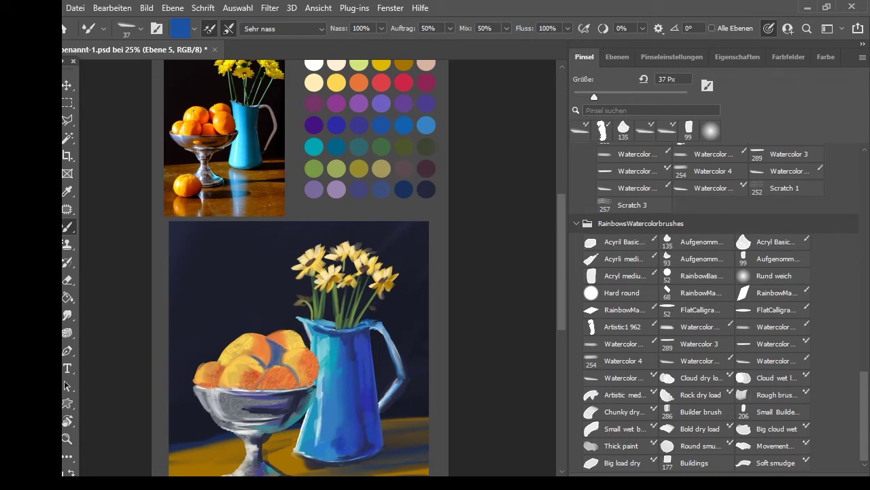
# Model the oranges with yellow and orange tones sampled from the fruit, smoothing their textured surfaces and outer edges.
pyautogui.moveTo(261, 381); pyautogui.dragTo(255, 386)
pyautogui.moveTo(224, 362); pyautogui.dragTo(268, 378)
pyautogui.keyDown('alt'); pyautogui.click(257, 382); pyautogui.keyUp('alt')
pyautogui.keyDown('alt'); pyautogui.click(254, 381); pyautogui.keyUp('alt')
pyautogui.keyDown('alt'); pyautogui.click(270, 382); pyautogui.keyUp('alt')
pyautogui.keyDown('alt'); pyautogui.click(288, 367); pyautogui.keyUp('alt')
pyautogui.moveTo(277, 371); pyautogui.dragTo(284, 371)
pyautogui.keyDown('alt'); pyautogui.click(245, 374); pyautogui.keyUp('alt')
pyautogui.moveTo(221, 361); pyautogui.dragTo(203, 367)
pyautogui.moveTo(208, 363)
pyautogui.mouseDown()
pyautogui.moveTo(194, 384)
pyautogui.moveTo(239, 371)
pyautogui.mouseUp()
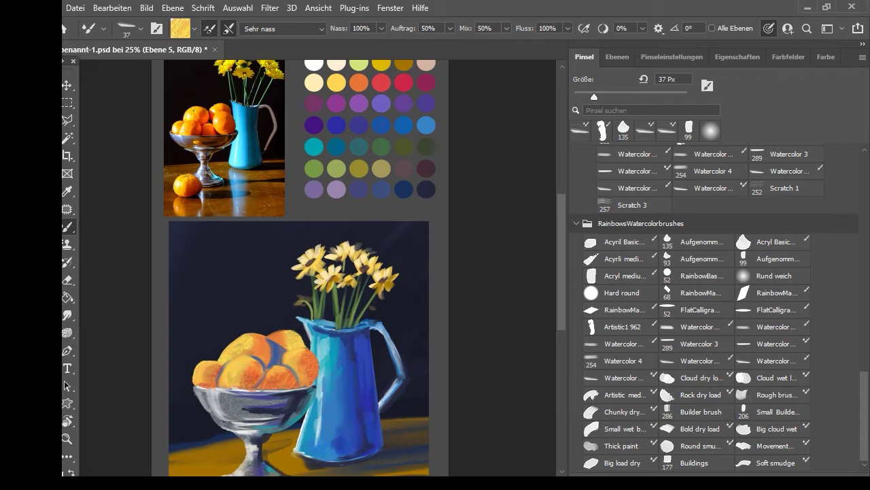
pyautogui.moveTo(282, 333)
pyautogui.mouseDown()
pyautogui.moveTo(274, 341)
pyautogui.moveTo(292, 330)
pyautogui.mouseUp()
# Paint pale cream highlights onto the oranges in the bowl with the mixer brush at 37 px and the Trocken/dick aufgetr. preset.
pyautogui.press('i')
pyautogui.click(315, 82)
pyautogui.press('b')
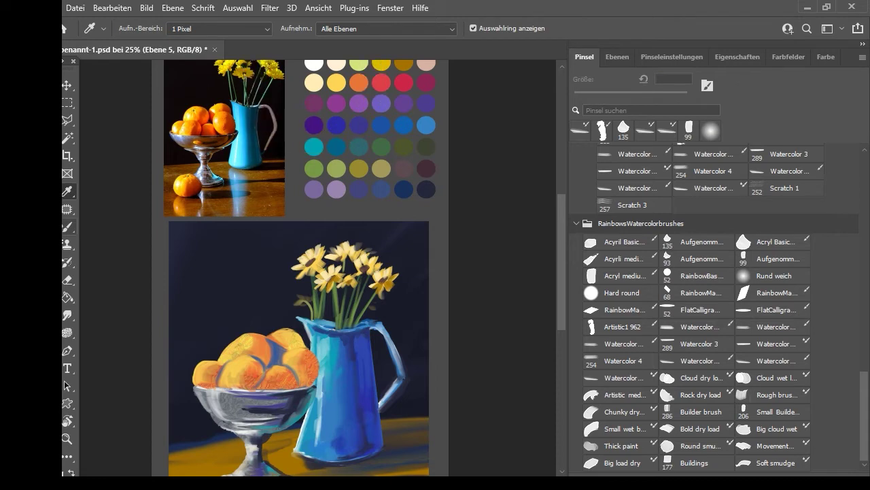
pyautogui.click(282, 29)
pyautogui.click(286, 81)
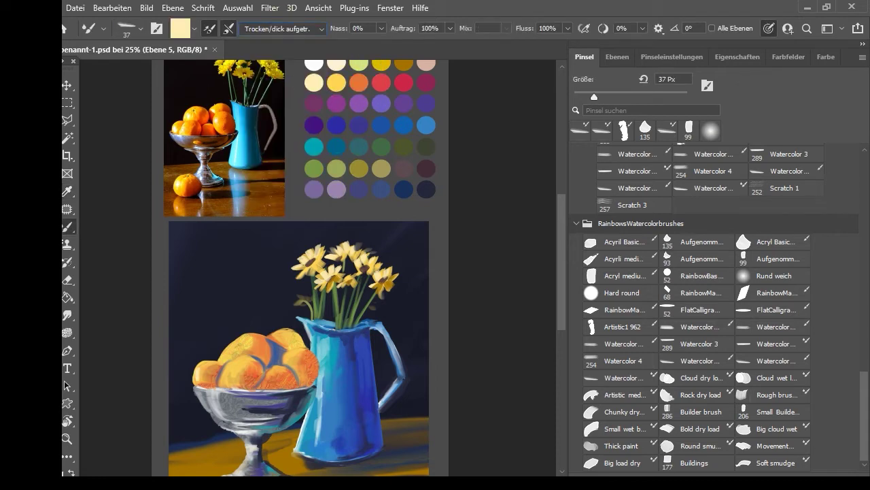
pyautogui.moveTo(236, 362)
pyautogui.mouseDown()
pyautogui.moveTo(225, 381)
pyautogui.moveTo(229, 375)
pyautogui.mouseUp()
pyautogui.moveTo(247, 358)
pyautogui.mouseDown()
pyautogui.moveTo(223, 361)
pyautogui.moveTo(229, 355)
pyautogui.mouseUp()
pyautogui.moveTo(248, 344)
pyautogui.mouseDown()
pyautogui.moveTo(242, 353)
pyautogui.moveTo(284, 348)
pyautogui.mouseUp()
# Blend the cream highlights into the upper oranges with the Sehr nass preset.
pyautogui.click(282, 28)
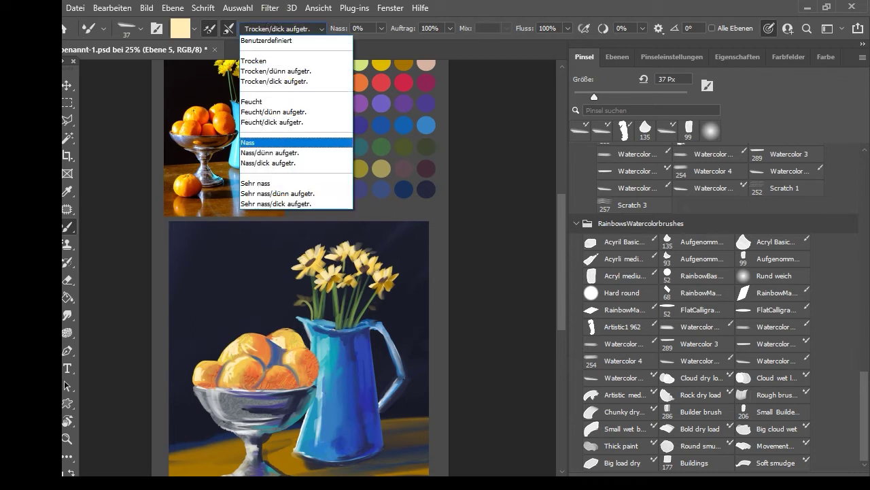
pyautogui.click(279, 184)
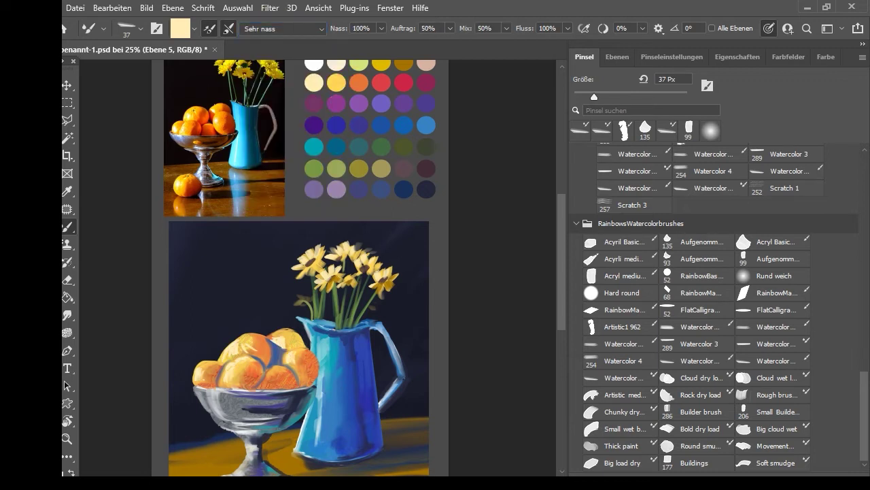
pyautogui.moveTo(255, 344)
pyautogui.mouseDown()
pyautogui.moveTo(246, 352)
pyautogui.moveTo(289, 334)
pyautogui.moveTo(283, 340)
pyautogui.mouseUp()
# Work palette red into the shaded sides of the oranges nearest the jug, blending with tones sampled from the fruit.
pyautogui.keyDown('alt'); pyautogui.click(382, 83); pyautogui.keyUp('alt')
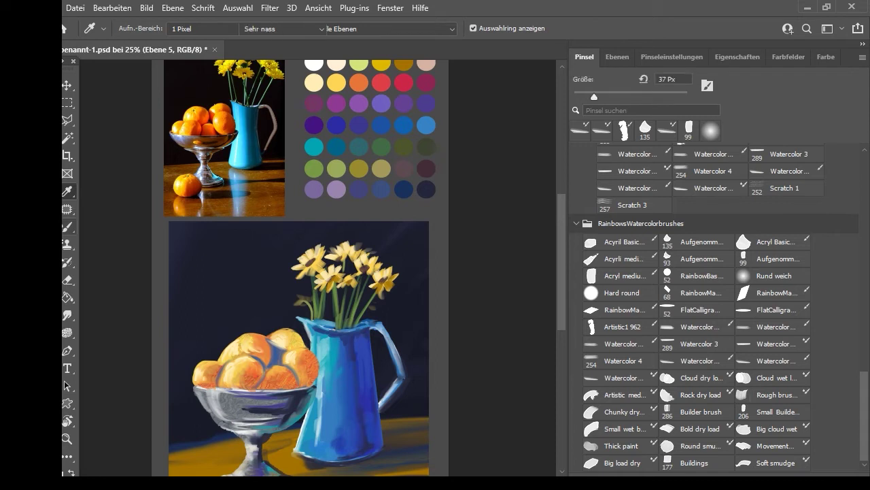
pyautogui.moveTo(307, 367)
pyautogui.mouseDown()
pyautogui.moveTo(313, 352)
pyautogui.moveTo(320, 373)
pyautogui.moveTo(270, 377)
pyautogui.moveTo(274, 343)
pyautogui.moveTo(282, 352)
pyautogui.moveTo(273, 337)
pyautogui.moveTo(298, 348)
pyautogui.moveTo(307, 338)
pyautogui.moveTo(282, 346)
pyautogui.mouseUp()
pyautogui.keyDown('alt'); pyautogui.click(293, 352); pyautogui.keyUp('alt')
pyautogui.keyDown('alt'); pyautogui.click(270, 340); pyautogui.keyUp('alt')
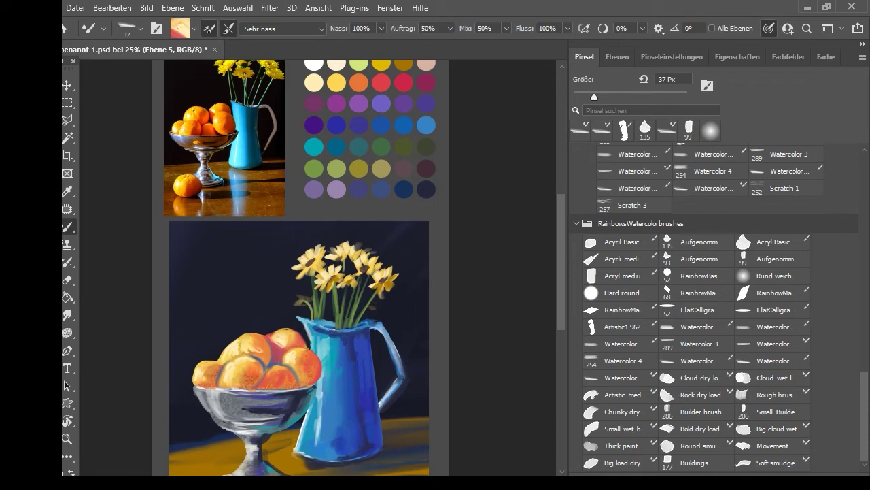
pyautogui.keyDown('alt'); pyautogui.click(305, 378); pyautogui.keyUp('alt')
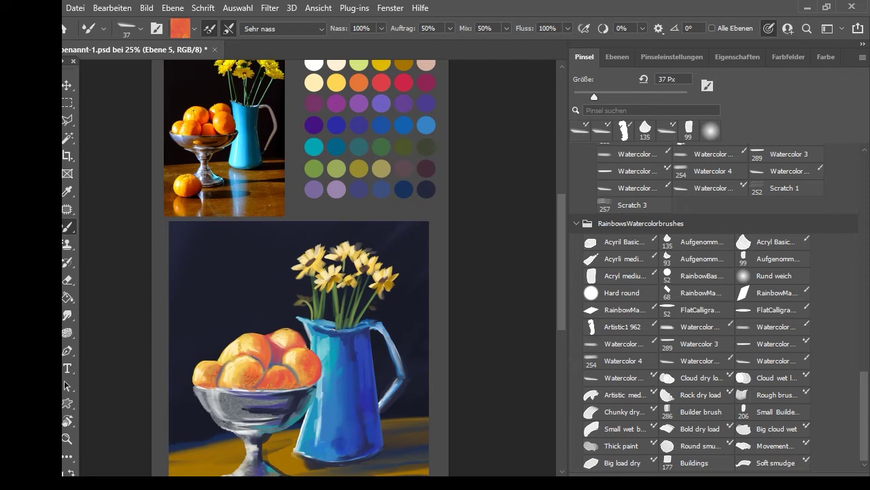
# Shade the front oranges with the palette's crimson at 57 px, softening it with orange tones sampled from the fruit.
pyautogui.keyDown('alt'); pyautogui.click(427, 82); pyautogui.keyUp('alt')
pyautogui.press(']')
pyautogui.press(']')
pyautogui.moveTo(256, 370); pyautogui.dragTo(244, 377)
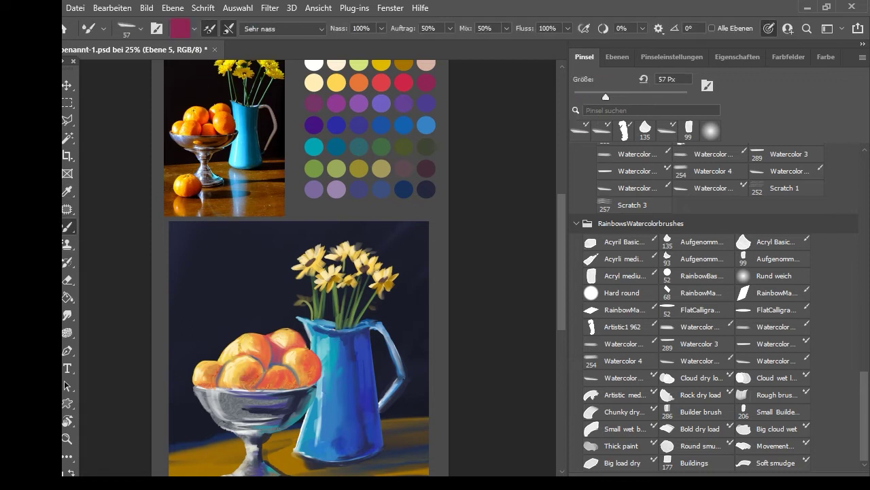
pyautogui.keyDown('alt'); pyautogui.click(255, 380); pyautogui.keyUp('alt')
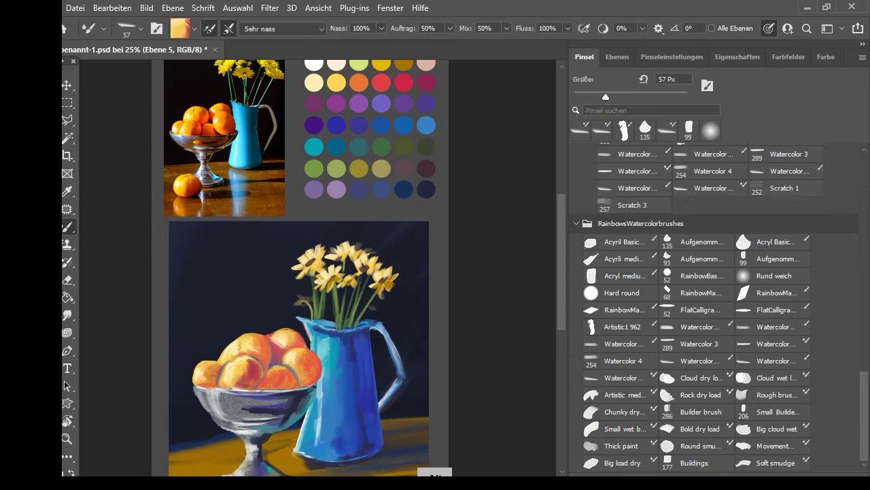
pyautogui.keyDown('alt'); pyautogui.click(303, 404); pyautogui.keyUp('alt')
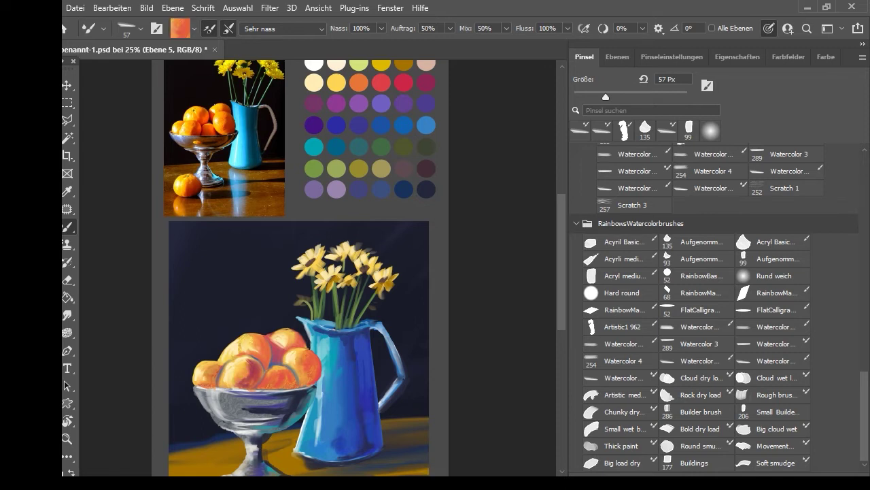
pyautogui.keyDown('alt'); pyautogui.click(258, 411); pyautogui.keyUp('alt')
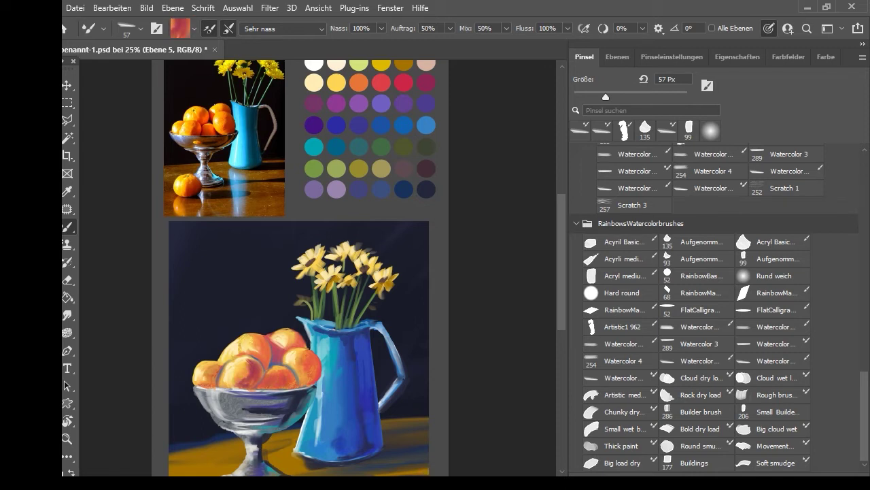
# Lighten and round out the large back orange and its neighbours with sampled light tones at 43 px.
pyautogui.moveTo(605, 98); pyautogui.dragTo(598, 97)
pyautogui.keyDown('alt'); pyautogui.click(270, 399); pyautogui.keyUp('alt')
pyautogui.keyDown('alt'); pyautogui.click(229, 380); pyautogui.keyUp('alt')
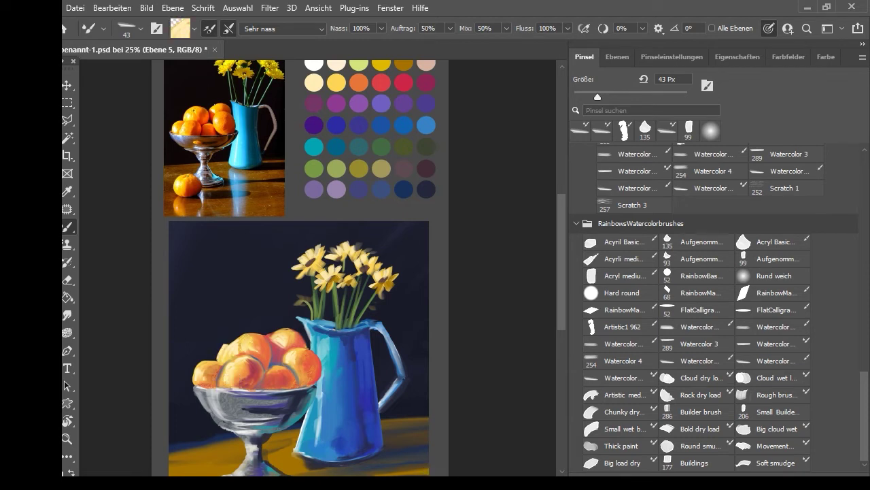
pyautogui.moveTo(217, 359)
pyautogui.mouseDown()
pyautogui.moveTo(202, 362)
pyautogui.moveTo(220, 376)
pyautogui.mouseUp()
pyautogui.moveTo(274, 367); pyautogui.dragTo(266, 373)
# Paint a small stem tip on the rear orange at 21 px with sampled yellow, and pick dark green for stem accents.
pyautogui.keyDown('alt'); pyautogui.click(289, 336); pyautogui.keyUp('alt')
pyautogui.moveTo(285, 326); pyautogui.dragTo(282, 329)
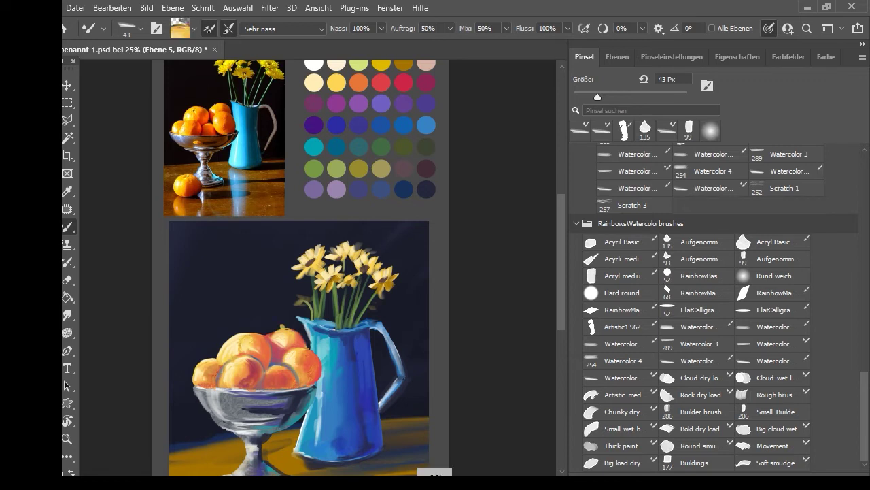
pyautogui.hotkey('ctrl', 'z')
pyautogui.moveTo(597, 97); pyautogui.dragTo(585, 97)
pyautogui.keyDown('alt'); pyautogui.click(287, 330); pyautogui.keyUp('alt')
pyautogui.moveTo(287, 330); pyautogui.dragTo(284, 326)
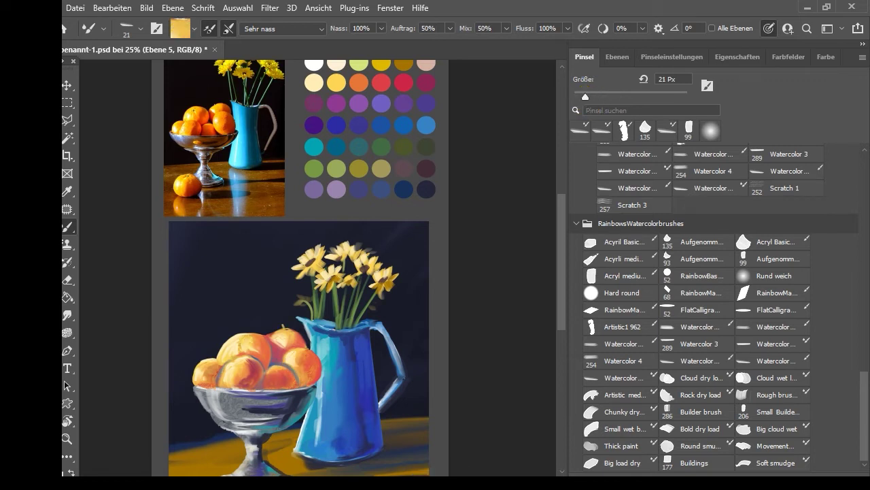
pyautogui.keyDown('alt'); pyautogui.click(426, 147); pyautogui.keyUp('alt')
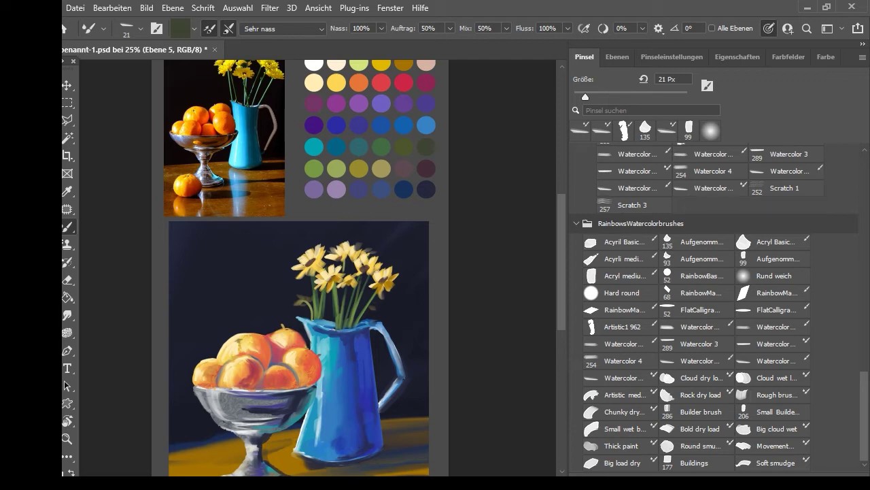
# Block in a single orange on the table before the bowl's foot, using sampled orange at 99 px and the Trocken/dick aufgetr. preset.
pyautogui.hotkey('ctrl', '-')
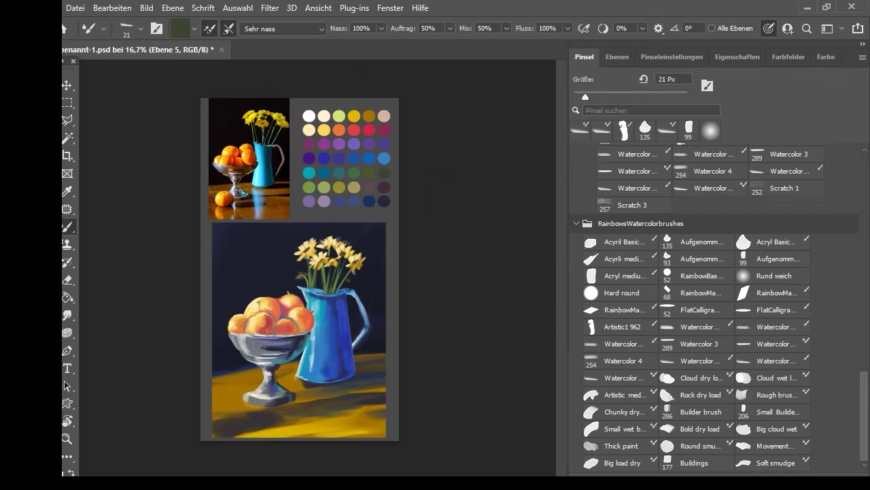
pyautogui.click(282, 28)
pyautogui.click(272, 68)
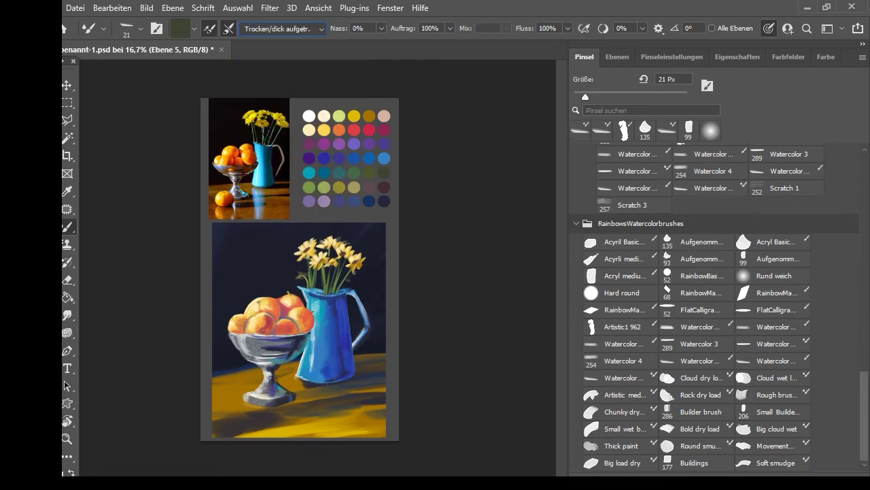
pyautogui.keyDown('alt'); pyautogui.click(270, 350); pyautogui.keyUp('alt')
pyautogui.moveTo(585, 96); pyautogui.dragTo(630, 96)
pyautogui.moveTo(232, 400)
pyautogui.mouseDown()
pyautogui.moveTo(234, 412)
pyautogui.moveTo(254, 403)
pyautogui.moveTo(233, 414)
pyautogui.moveTo(240, 405)
pyautogui.mouseUp()
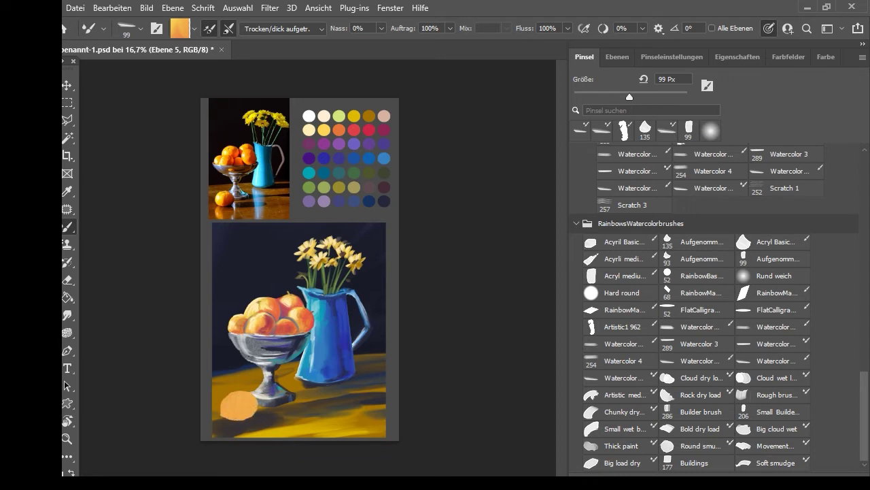
# Shade the table orange's lower and shadowed side with crimson using the Sehr nass preset, reducing the mixer brush from 99 to 64 px.
pyautogui.hotkey('ctrl', '+')
pyautogui.moveTo(561, 267); pyautogui.dragTo(561, 259)
pyautogui.press('i')
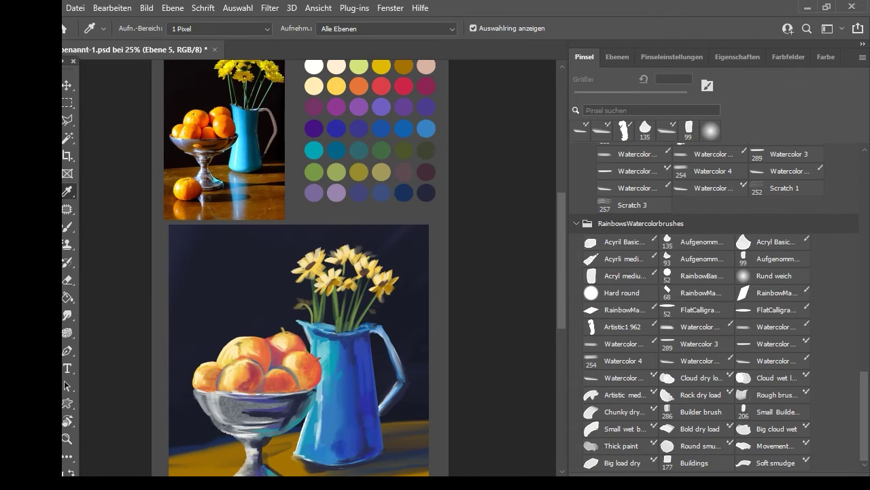
pyautogui.click(259, 29)
pyautogui.click(67, 227)
pyautogui.click(291, 29)
pyautogui.click(298, 181)
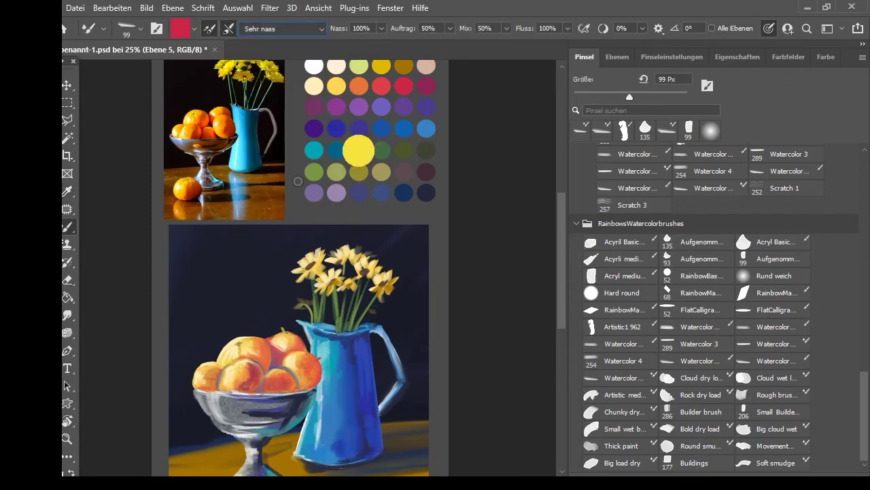
pyautogui.moveTo(562, 240); pyautogui.dragTo(562, 257)
pyautogui.moveTo(221, 436)
pyautogui.mouseDown()
pyautogui.moveTo(216, 461)
pyautogui.moveTo(232, 449)
pyautogui.moveTo(212, 461)
pyautogui.mouseUp()
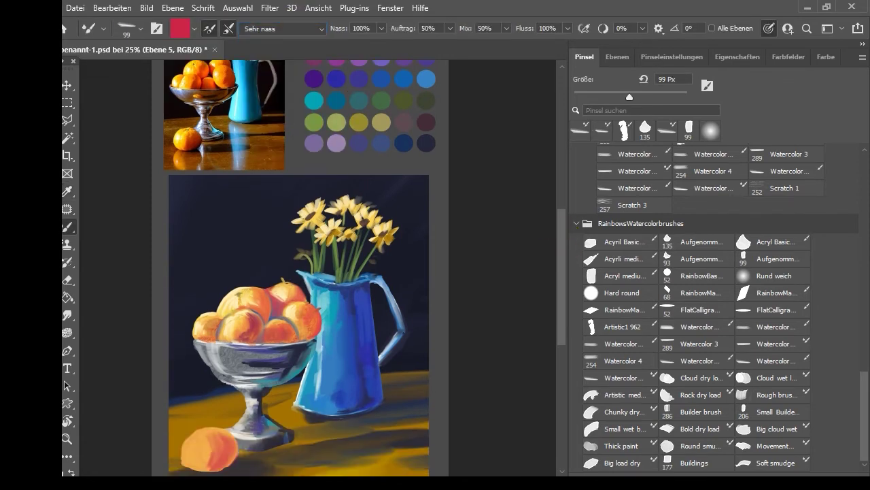
pyautogui.moveTo(628, 90); pyautogui.dragTo(610, 91)
pyautogui.moveTo(210, 439)
pyautogui.mouseDown()
pyautogui.moveTo(209, 457)
pyautogui.moveTo(234, 455)
pyautogui.moveTo(225, 466)
pyautogui.mouseUp()
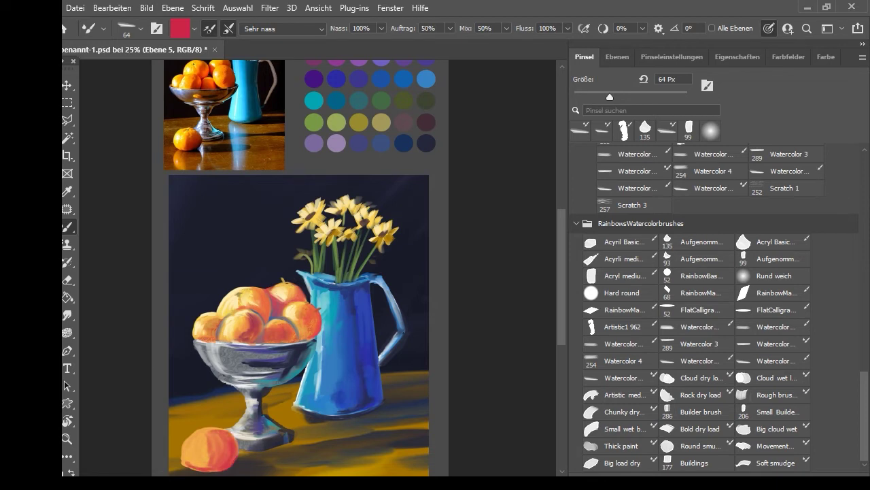
# Blend light orange sampled from the bowl's fruit into the table orange and trim its lower edge with the eraser at 41 px.
pyautogui.keyDown('alt'); pyautogui.click(229, 322); pyautogui.keyUp('alt')
pyautogui.moveTo(192, 436); pyautogui.dragTo(196, 462)
pyautogui.moveTo(199, 455); pyautogui.dragTo(227, 434)
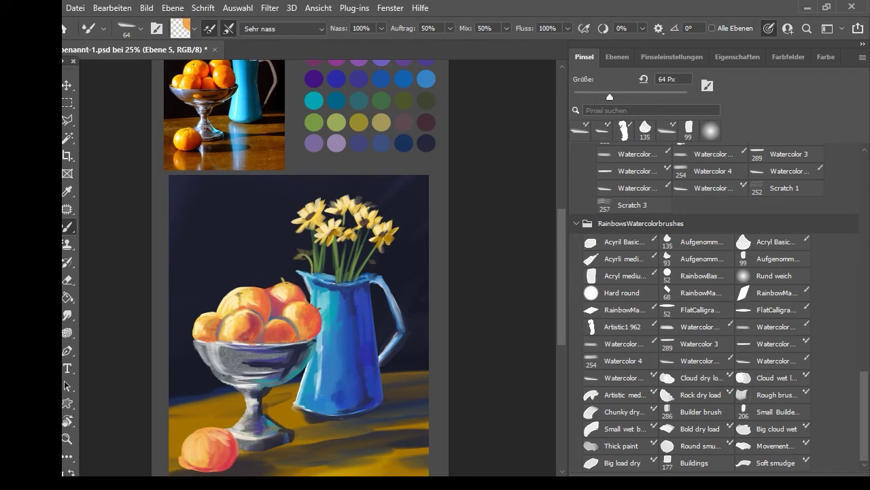
pyautogui.press('e')
pyautogui.moveTo(630, 96); pyautogui.dragTo(596, 96)
pyautogui.moveTo(180, 454); pyautogui.dragTo(200, 471)
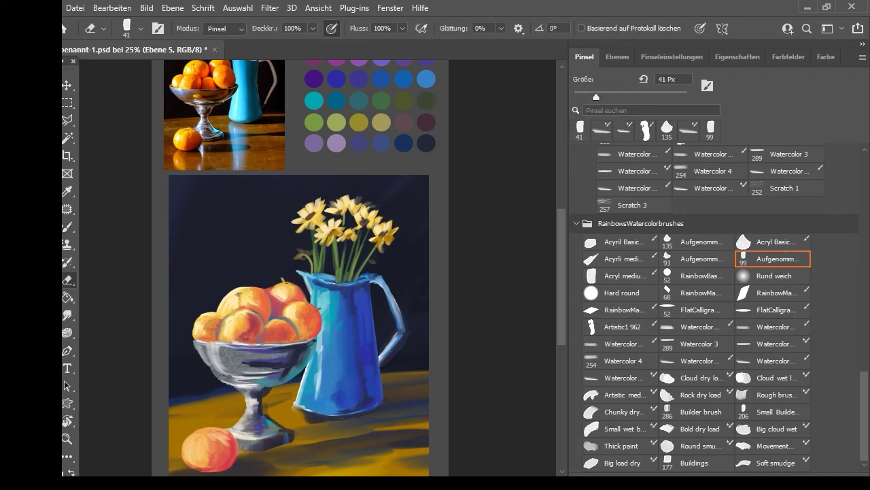
# Paint a short dark green stem on the table orange with a fine regular brush, ending at a 15 px size.
pyautogui.moveTo(403, 479)
pyautogui.mouseDown()
pyautogui.moveTo(209, 477)
pyautogui.moveTo(410, 480)
pyautogui.mouseUp()
pyautogui.scroll(-1, 318, 268)
pyautogui.press('i')
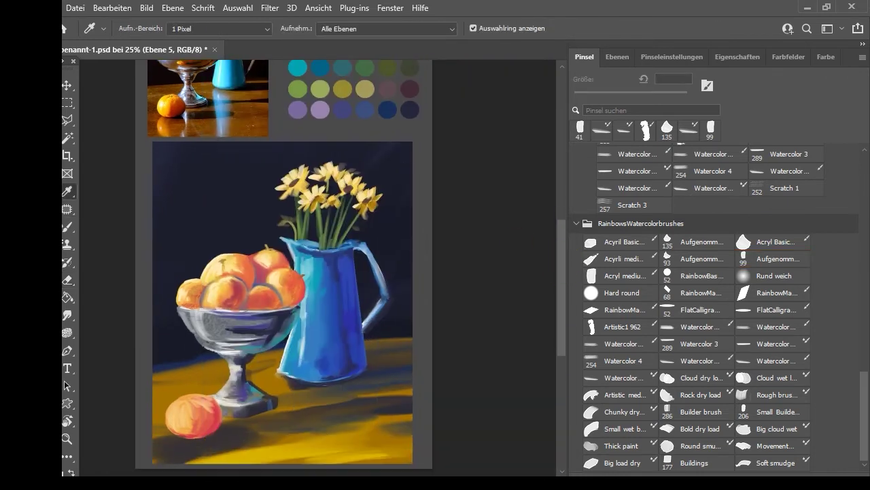
pyautogui.press('b')
pyautogui.moveTo(596, 96); pyautogui.dragTo(579, 97)
pyautogui.moveTo(188, 393); pyautogui.dragTo(189, 400)
pyautogui.moveTo(580, 97); pyautogui.dragTo(582, 97)
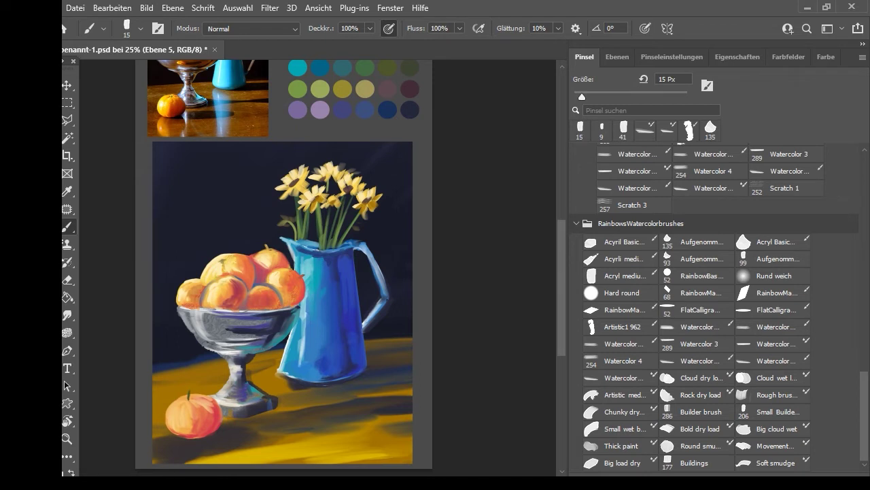
# Model the table orange's light side with sampled fruit tones, using the medium acrylic brush at 42 px.
pyautogui.click(620, 276)
pyautogui.moveTo(582, 96); pyautogui.dragTo(597, 97)
pyautogui.keyDown('alt'); pyautogui.click(206, 429); pyautogui.keyUp('alt')
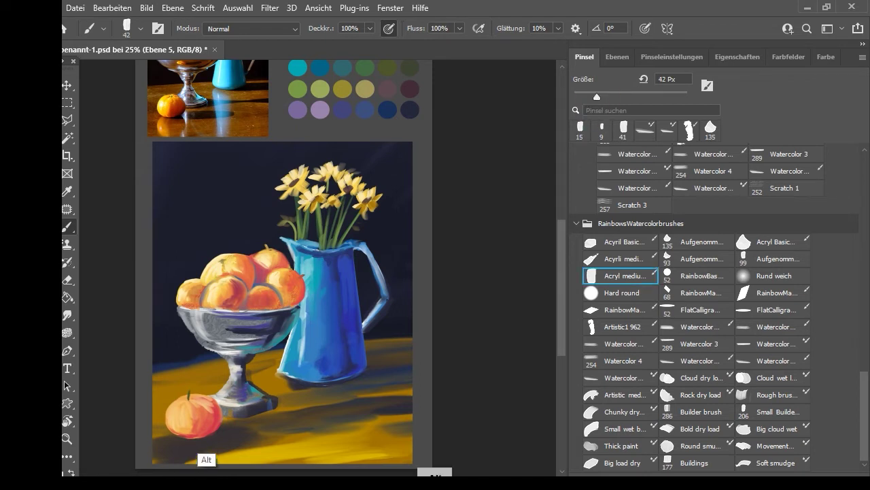
pyautogui.moveTo(209, 411)
pyautogui.mouseDown()
pyautogui.moveTo(194, 407)
pyautogui.moveTo(205, 425)
pyautogui.moveTo(182, 422)
pyautogui.mouseUp()
pyautogui.keyDown('alt'); pyautogui.click(190, 431); pyautogui.keyUp('alt')
pyautogui.moveTo(194, 412); pyautogui.dragTo(194, 425)
# Add fine accents along the table orange's lower edge with a palette color and a smaller acrylic brush.
pyautogui.moveTo(562, 296)
pyautogui.mouseDown()
pyautogui.moveTo(562, 266)
pyautogui.moveTo(560, 303)
pyautogui.mouseUp()
pyautogui.keyDown('alt'); pyautogui.click(298, 65); pyautogui.keyUp('alt')
pyautogui.moveTo(597, 97); pyautogui.dragTo(586, 98)
pyautogui.moveTo(171, 423); pyautogui.dragTo(171, 429)
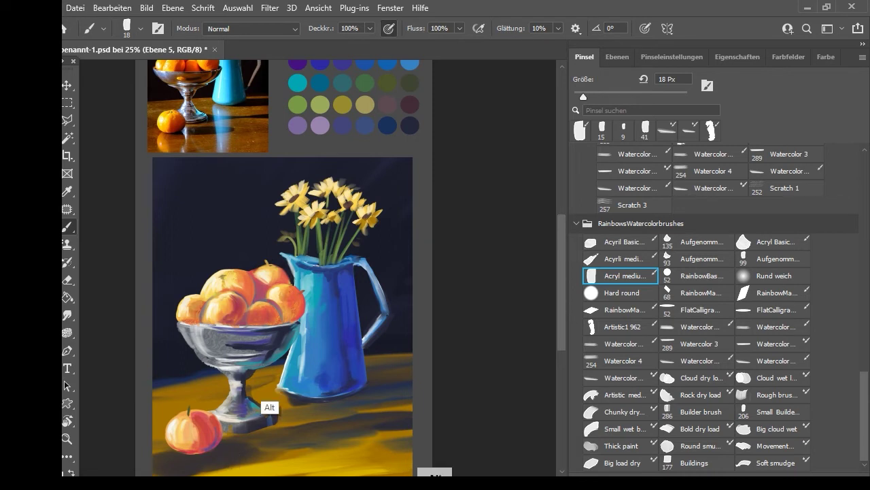
# Dab brownish marks onto the table beneath the orange as the start of its reflection, with the acrylic brush at 68 px.
pyautogui.moveTo(216, 464)
pyautogui.mouseDown()
pyautogui.moveTo(226, 463)
pyautogui.moveTo(228, 437)
pyautogui.moveTo(226, 467)
pyautogui.mouseUp()
pyautogui.hotkey('ctrl', 'z')
pyautogui.keyDown('alt'); pyautogui.click(189, 472); pyautogui.keyUp('alt')
pyautogui.click(180, 464)
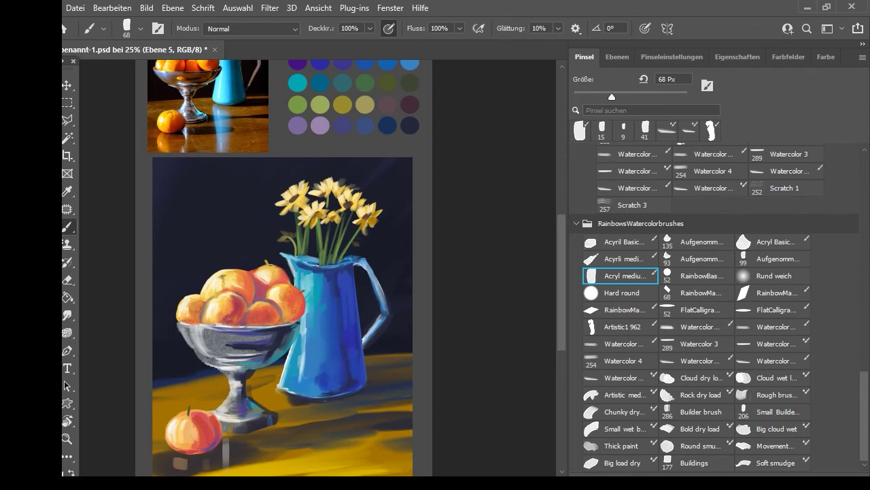
# Paint the orange's reflection on the table with the mixer brush at 64 px and the Sehr nass preset.
pyautogui.scroll(-2, 283, 266)
pyautogui.rightClick(67, 226)
pyautogui.click(126, 265)
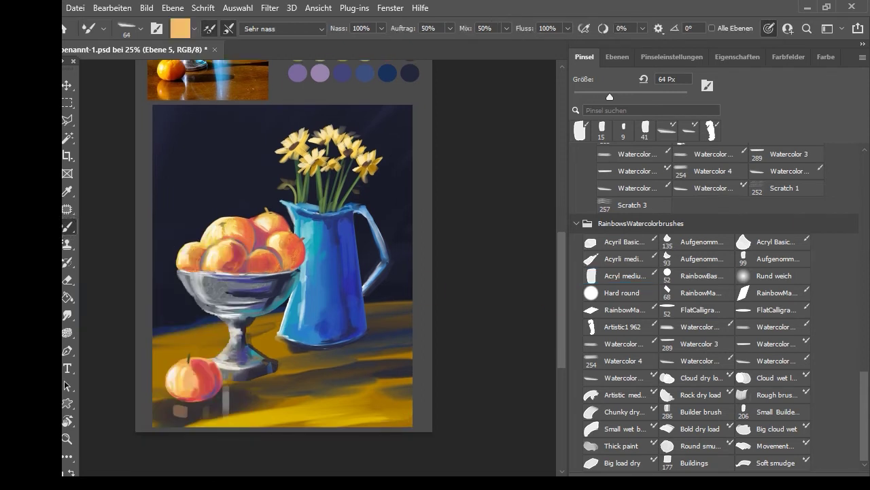
pyautogui.moveTo(178, 406)
pyautogui.mouseDown()
pyautogui.moveTo(184, 425)
pyautogui.moveTo(222, 404)
pyautogui.moveTo(232, 388)
pyautogui.mouseUp()
# Enable sampling of all layers (Alle Ebenen) and blend the orange's reflection with tones sampled from it.
pyautogui.click(712, 28)
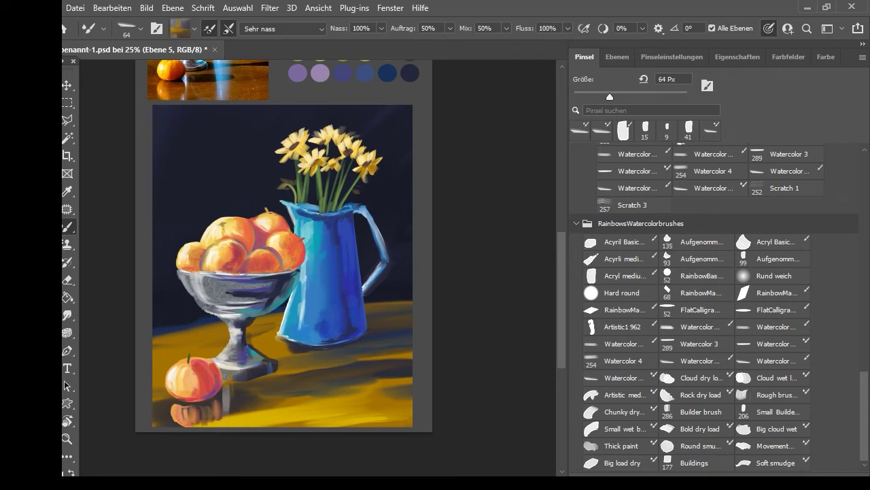
pyautogui.keyDown('alt'); pyautogui.click(180, 406); pyautogui.keyUp('alt')
pyautogui.moveTo(180, 406)
pyautogui.mouseDown()
pyautogui.moveTo(212, 403)
pyautogui.moveTo(183, 423)
pyautogui.moveTo(218, 418)
pyautogui.mouseUp()
pyautogui.keyDown('alt'); pyautogui.click(174, 414); pyautogui.keyUp('alt')
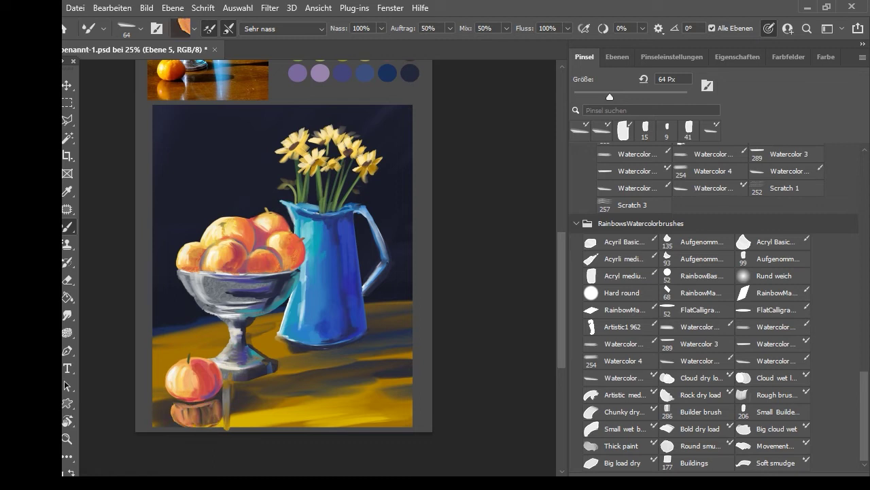
# Paint the jug's vertical reflection on the table with blue sampled from the jug and the mixer brush at 111 px.
pyautogui.keyDown('alt'); pyautogui.click(309, 327); pyautogui.keyUp('alt')
pyautogui.moveTo(610, 97); pyautogui.dragTo(633, 96)
pyautogui.moveTo(289, 353)
pyautogui.mouseDown()
pyautogui.moveTo(291, 363)
pyautogui.moveTo(309, 349)
pyautogui.moveTo(310, 374)
pyautogui.mouseUp()
pyautogui.moveTo(295, 355); pyautogui.dragTo(300, 423)
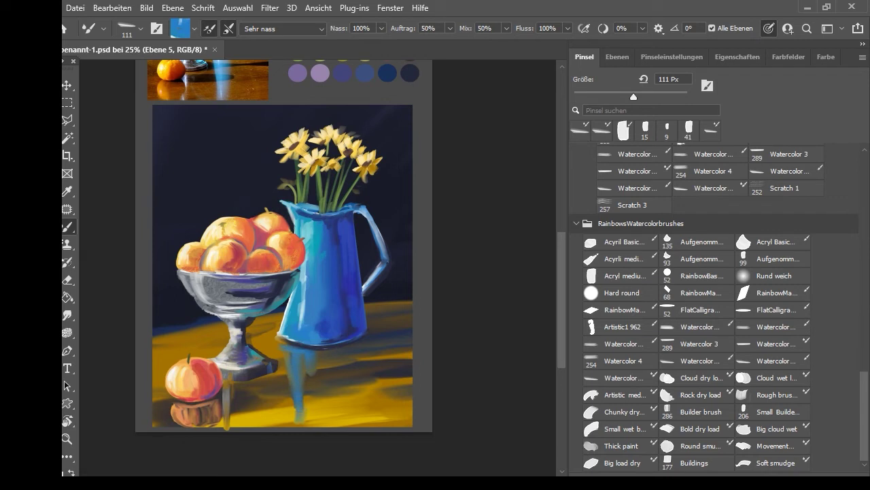
pyautogui.moveTo(309, 371); pyautogui.dragTo(307, 385)
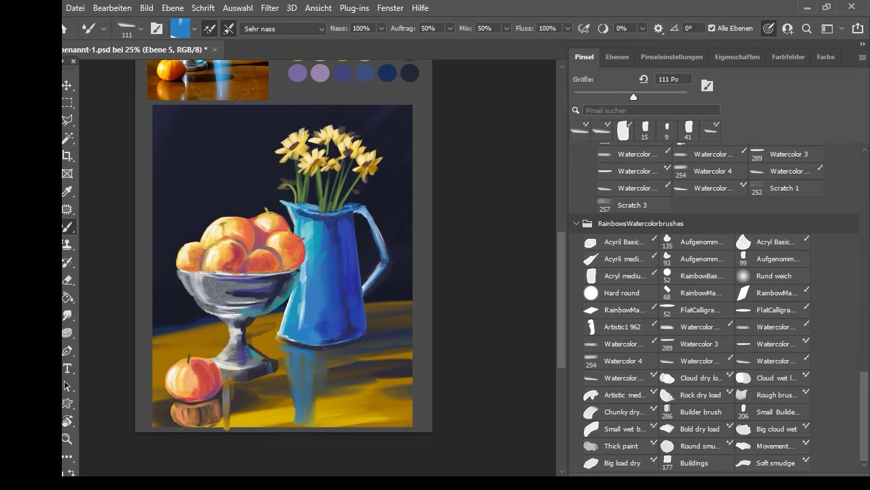
# Paint dark horizontal shadow bands across the table around the jug and bowl, using dark navy sampled from the background at 111 px.
pyautogui.moveTo(560, 273)
pyautogui.mouseDown()
pyautogui.moveTo(558, 253)
pyautogui.moveTo(559, 269)
pyautogui.mouseUp()
pyautogui.keyDown('alt'); pyautogui.click(391, 342); pyautogui.keyUp('alt')
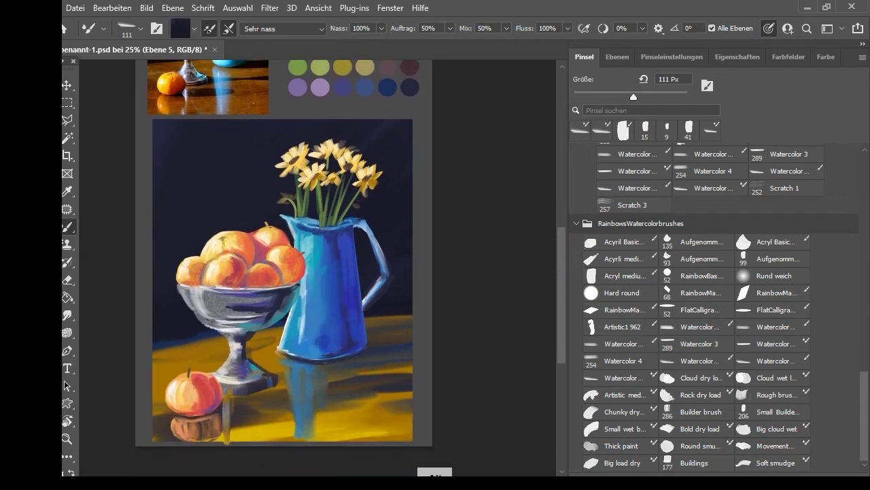
pyautogui.moveTo(354, 360); pyautogui.dragTo(422, 346)
pyautogui.moveTo(376, 345); pyautogui.dragTo(422, 340)
pyautogui.moveTo(559, 271)
pyautogui.mouseDown()
pyautogui.moveTo(557, 250)
pyautogui.moveTo(558, 266)
pyautogui.mouseUp()
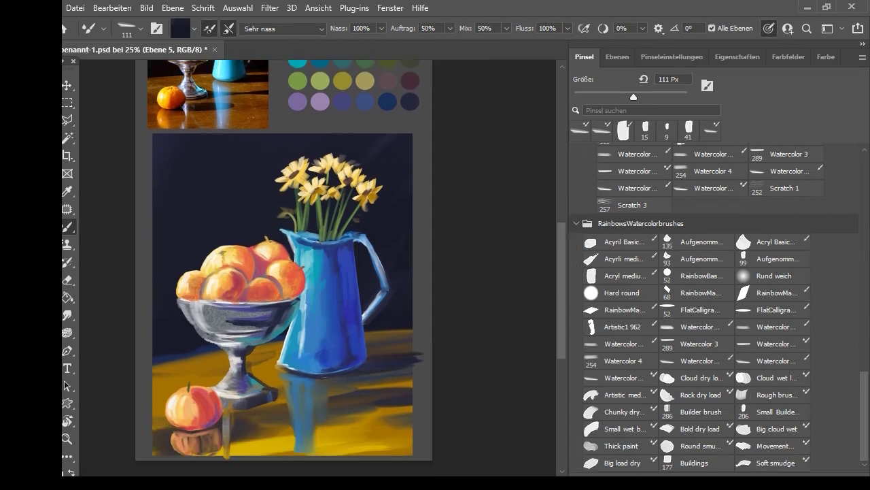
pyautogui.moveTo(271, 401); pyautogui.dragTo(419, 390)
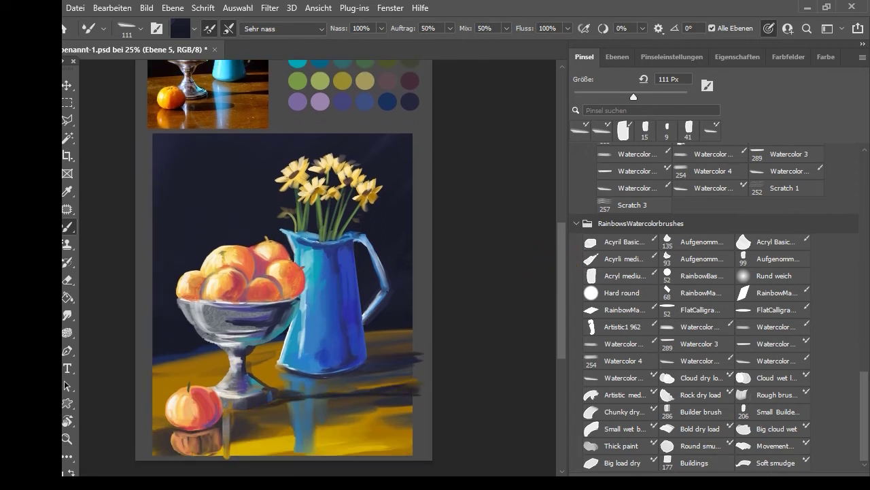
pyautogui.moveTo(225, 429); pyautogui.dragTo(329, 417)
pyautogui.moveTo(275, 419); pyautogui.dragTo(324, 415)
# Rework the vertical reflections of the bowl's foot and the jug over the shadow bands with tones sampled beside them.
pyautogui.keyDown('alt'); pyautogui.click(225, 421); pyautogui.keyUp('alt')
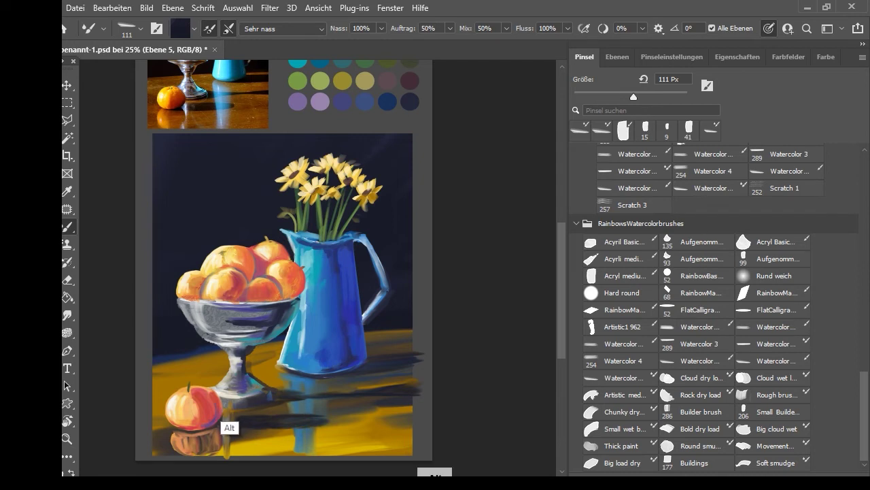
pyautogui.moveTo(229, 427); pyautogui.dragTo(228, 447)
pyautogui.keyDown('alt'); pyautogui.click(295, 401); pyautogui.keyUp('alt')
pyautogui.moveTo(291, 391)
pyautogui.mouseDown()
pyautogui.moveTo(297, 437)
pyautogui.moveTo(316, 443)
pyautogui.mouseUp()
pyautogui.moveTo(311, 392); pyautogui.dragTo(311, 403)
pyautogui.moveTo(299, 390); pyautogui.dragTo(300, 404)
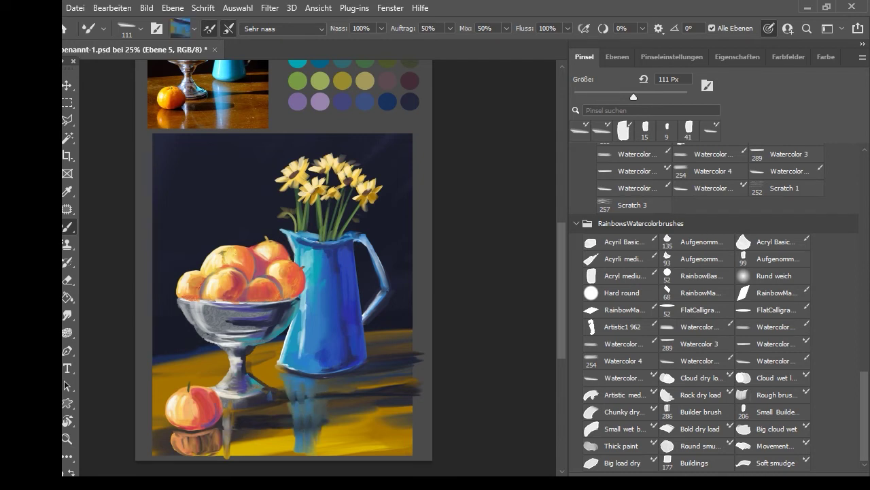
# Refine the outer edge of the orange's reflection with a tone sampled from that spot on the table.
pyautogui.keyDown('alt'); pyautogui.click(288, 359); pyautogui.keyUp('alt')
pyautogui.keyDown('alt'); pyautogui.click(171, 442); pyautogui.keyUp('alt')
pyautogui.moveTo(176, 451); pyautogui.dragTo(172, 434)
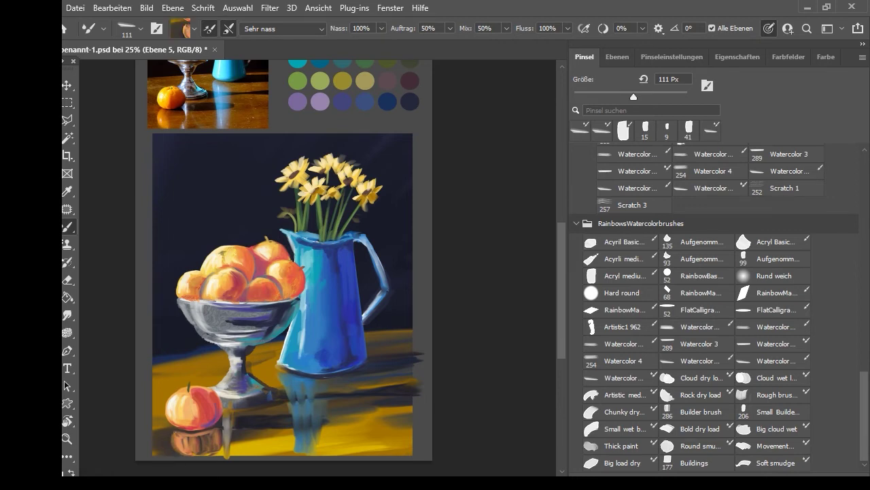
# Add petals to the upper flowers with yellow sampled from the palette and the mixer brush reduced to 66 px.
pyautogui.moveTo(559, 275); pyautogui.dragTo(555, 239)
pyautogui.press('[')
pyautogui.press('[')
pyautogui.press('[')
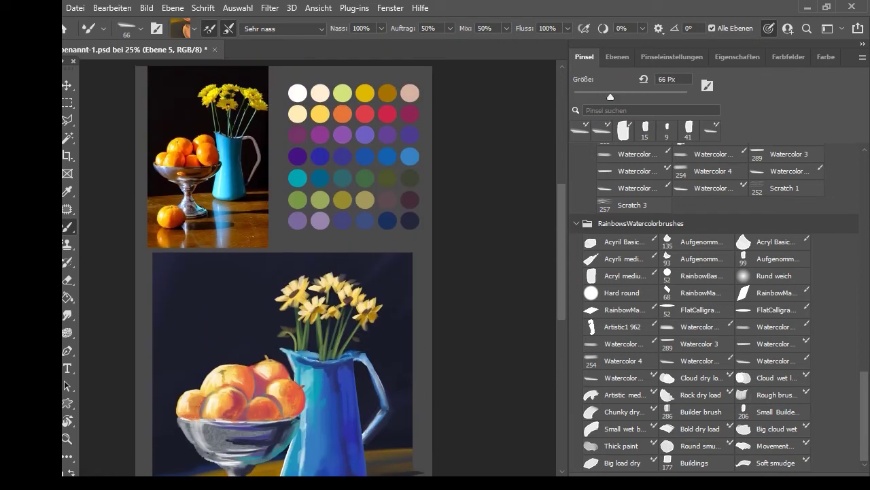
pyautogui.press('i')
pyautogui.click(321, 114)
pyautogui.press('b')
pyautogui.moveTo(284, 307); pyautogui.dragTo(296, 302)
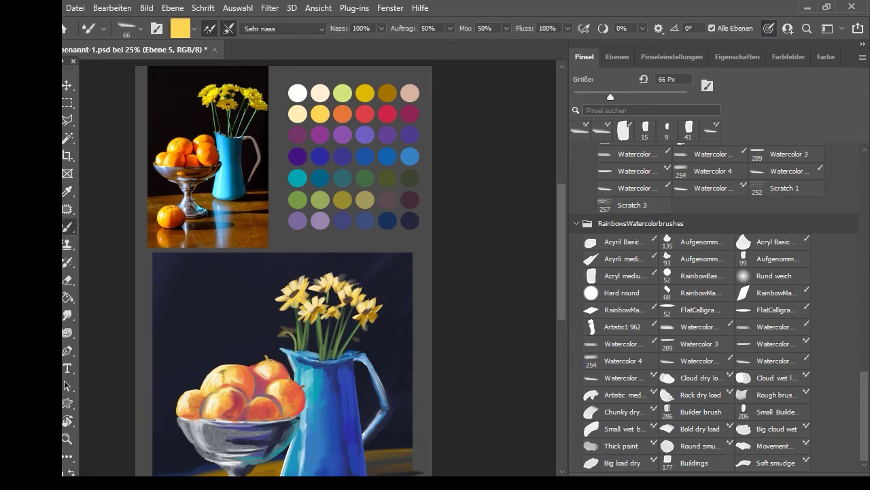
pyautogui.moveTo(340, 277); pyautogui.dragTo(355, 282)
# Switch the mixer brush to the Trocken/dick aufgetr. preset, paint a small low-hanging yellow flower, and touch up the petals at 48 px.
pyautogui.click(284, 29)
pyautogui.click(273, 82)
pyautogui.moveTo(277, 334); pyautogui.dragTo(289, 334)
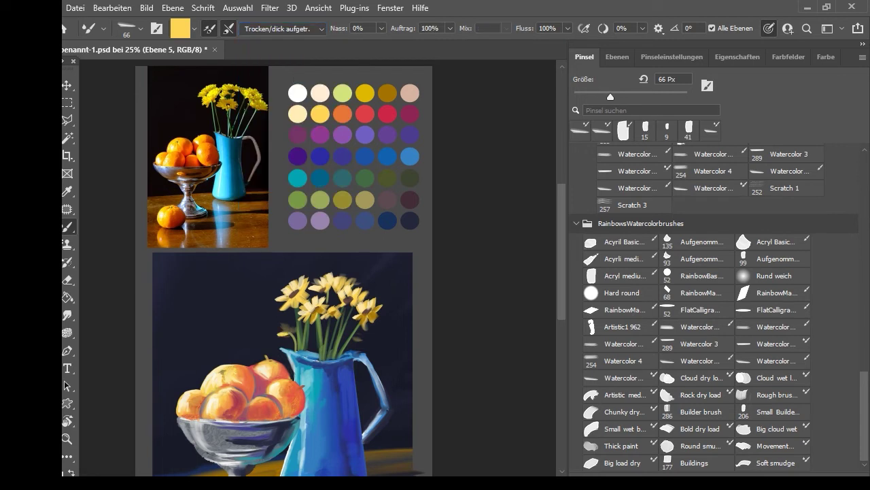
pyautogui.press('[')
pyautogui.press('[')
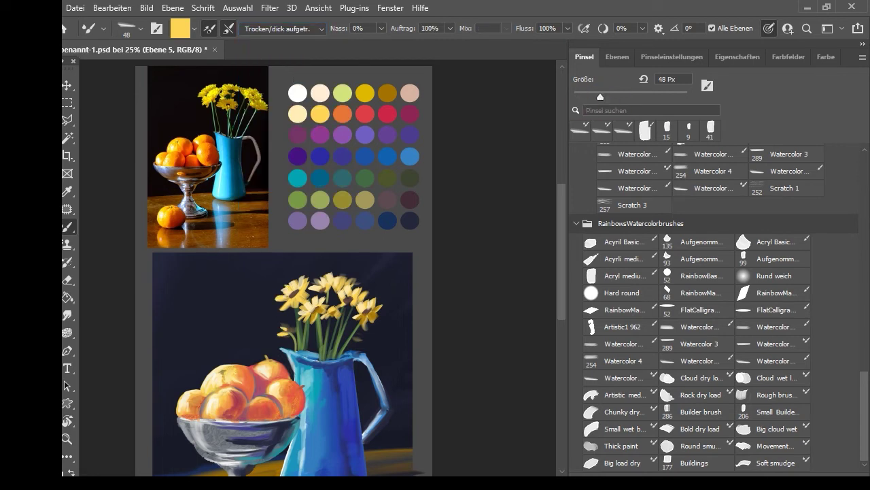
pyautogui.moveTo(297, 277); pyautogui.dragTo(300, 284)
# Compare the whole painting with layer Ebene 5 hidden and shown.
pyautogui.keyDown('alt'); pyautogui.click(197, 381); pyautogui.keyUp('alt')
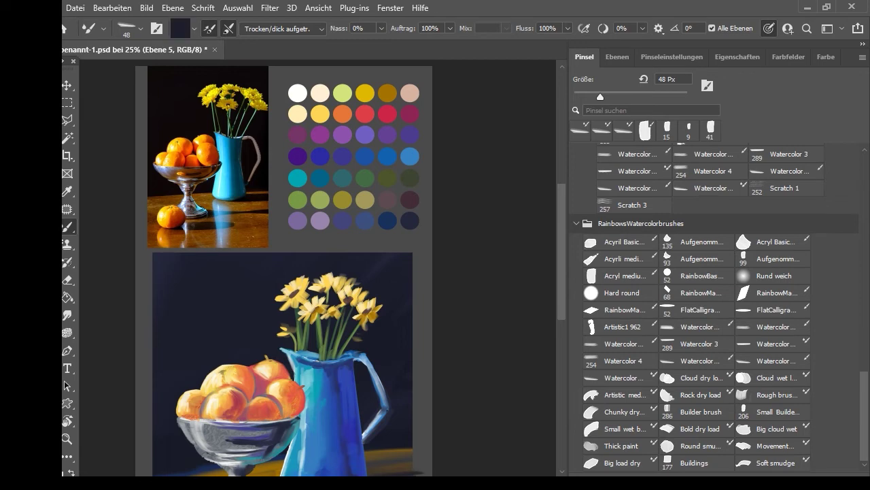
pyautogui.hotkey('ctrl', '-')
pyautogui.hotkey('ctrl', '-')
pyautogui.hotkey('ctrl', '+')
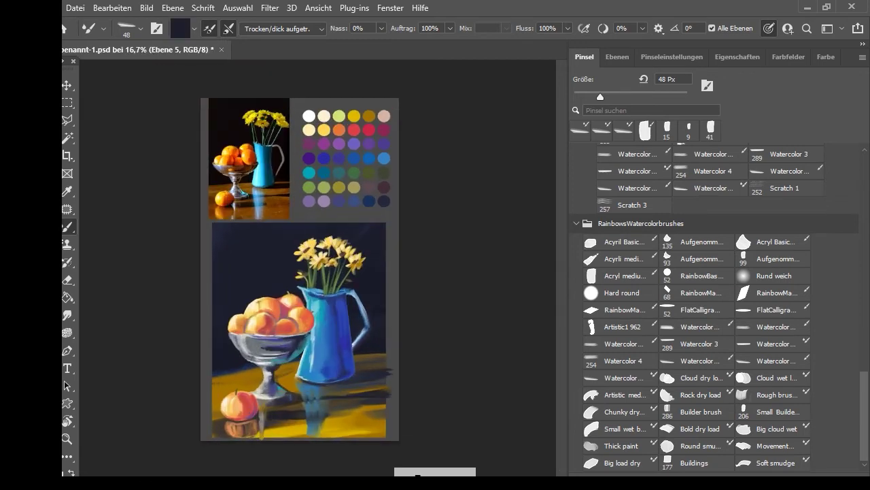
pyautogui.keyDown('alt'); pyautogui.click(318, 314); pyautogui.keyUp('alt')
pyautogui.click(617, 57)
pyautogui.click(579, 198)
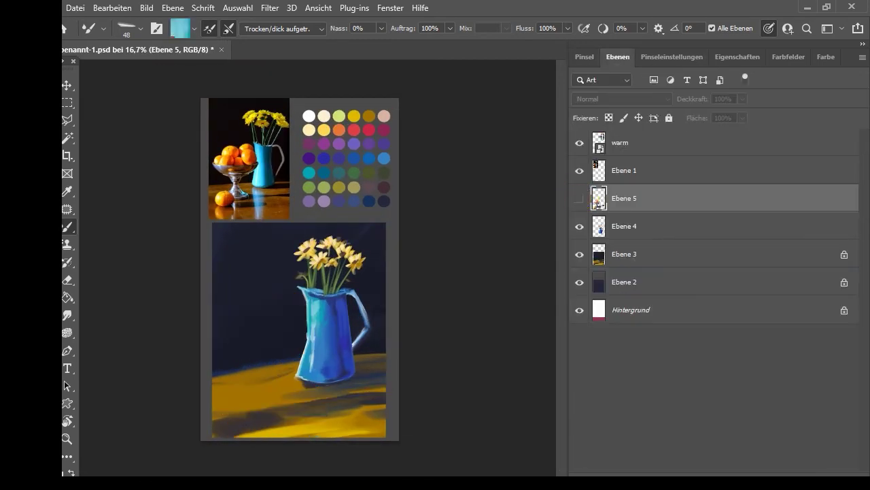
pyautogui.click(579, 198)
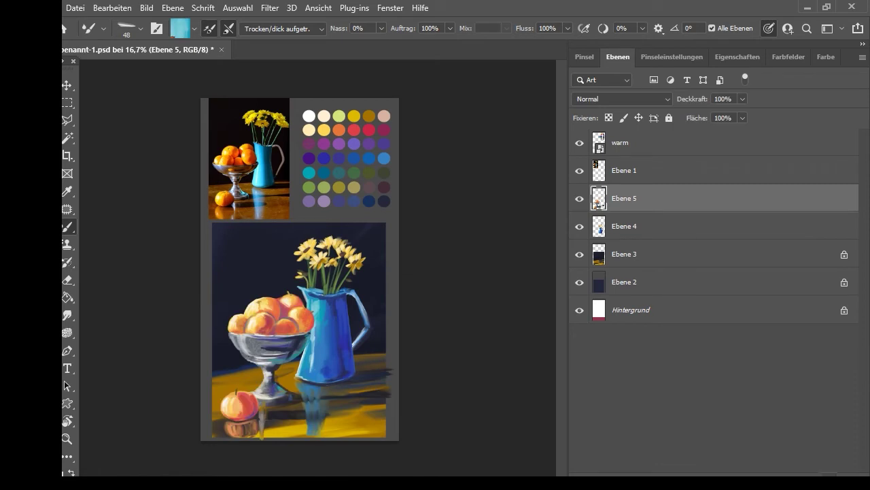
# Add a new layer above Ebene 5 with the Multiplizieren blend mode and 25% opacity.
pyautogui.click(830, 474)
pyautogui.click(622, 99)
pyautogui.click(598, 151)
pyautogui.click(742, 99)
pyautogui.moveTo(703, 119); pyautogui.dragTo(697, 120)
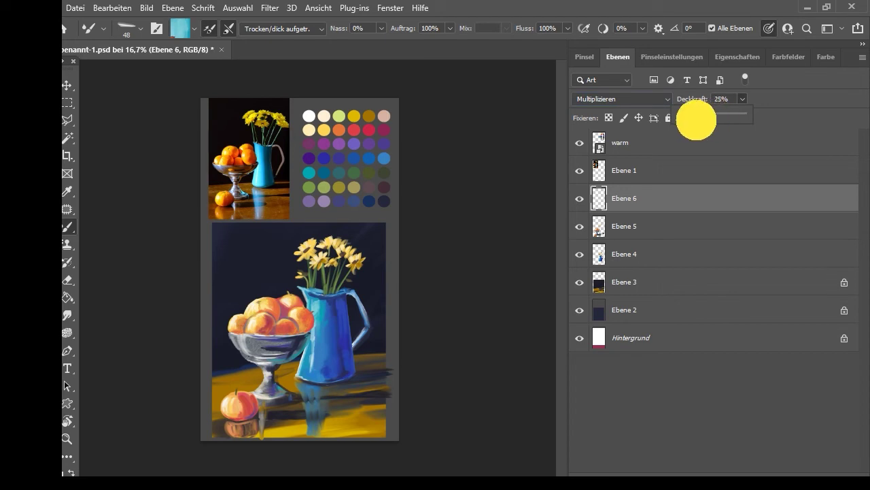
# Glaze shadows over the oranges, bowl, and jug on the new layer with the Artistic1 962 brush at 72 px.
pyautogui.click(584, 57)
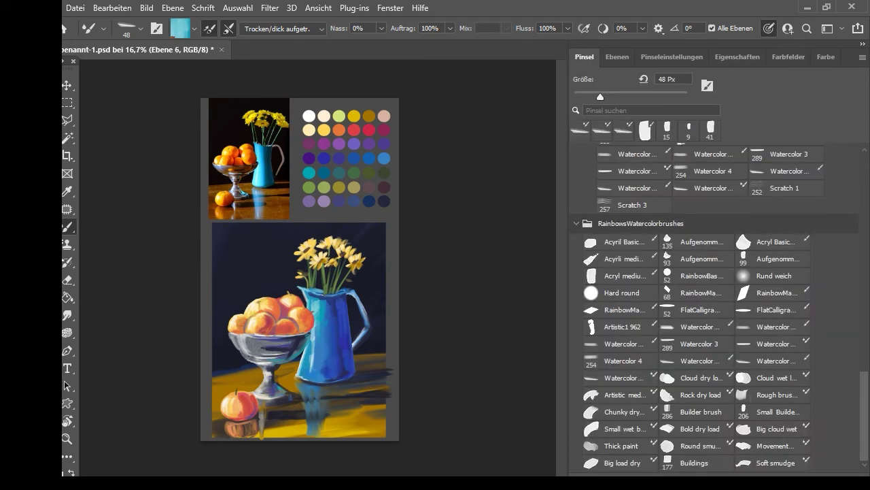
pyautogui.click(620, 326)
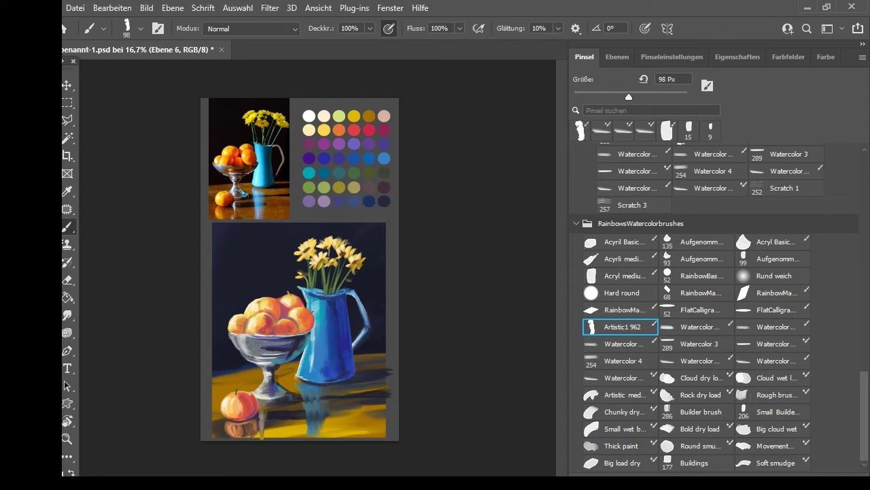
pyautogui.press('[')
pyautogui.moveTo(304, 381); pyautogui.dragTo(338, 378)
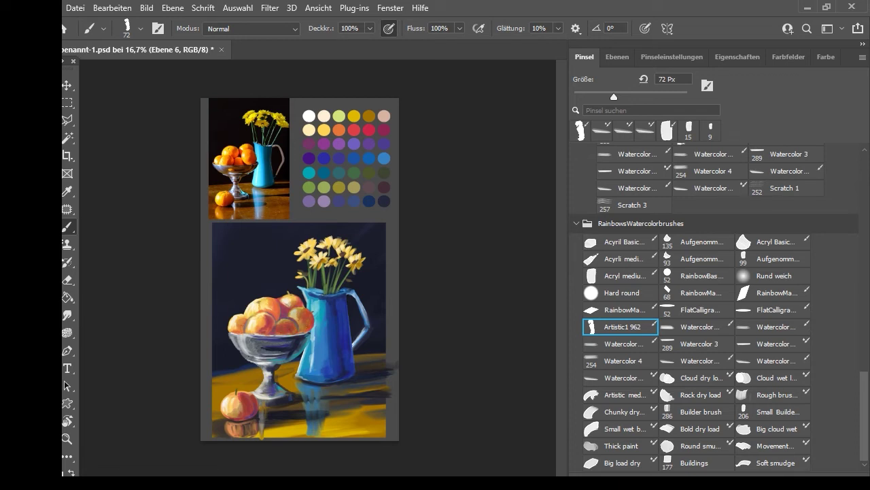
# Set the shadow layer Ebene 6 to the Abdunkeln blend mode with 40% opacity.
pyautogui.hotkey('ctrl', '+')
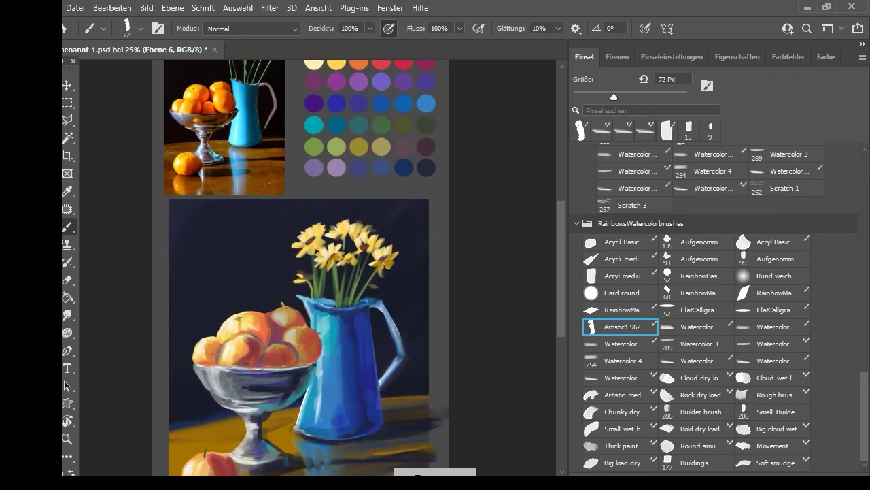
pyautogui.moveTo(563, 267)
pyautogui.mouseDown()
pyautogui.moveTo(562, 305)
pyautogui.moveTo(563, 270)
pyautogui.mouseUp()
pyautogui.click(617, 58)
pyautogui.click(743, 99)
pyautogui.moveTo(741, 115)
pyautogui.mouseDown()
pyautogui.moveTo(771, 115)
pyautogui.moveTo(744, 114)
pyautogui.moveTo(748, 108)
pyautogui.mouseUp()
pyautogui.click(622, 98)
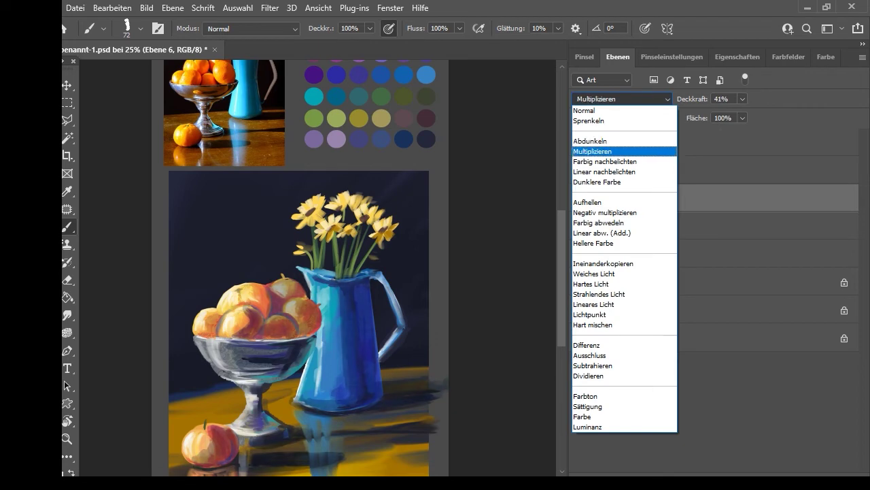
pyautogui.click(598, 141)
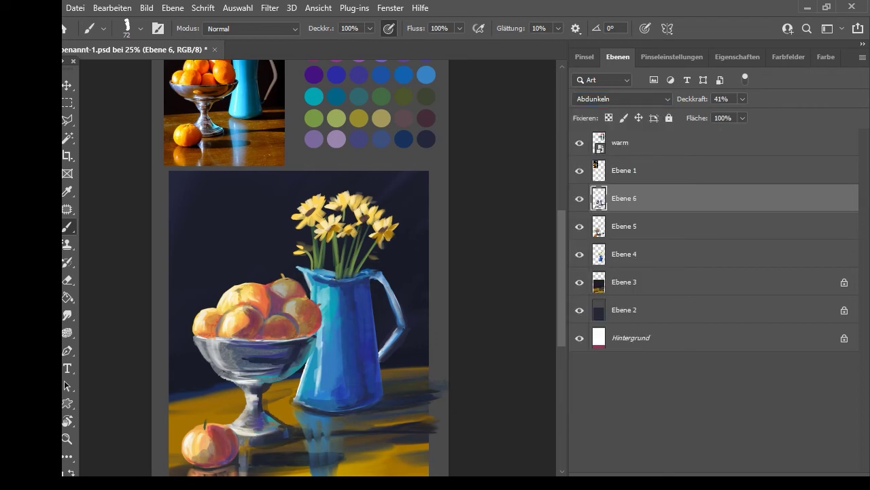
pyautogui.click(743, 99)
pyautogui.moveTo(742, 114)
pyautogui.mouseDown()
pyautogui.moveTo(750, 115)
pyautogui.moveTo(742, 117)
pyautogui.mouseUp()
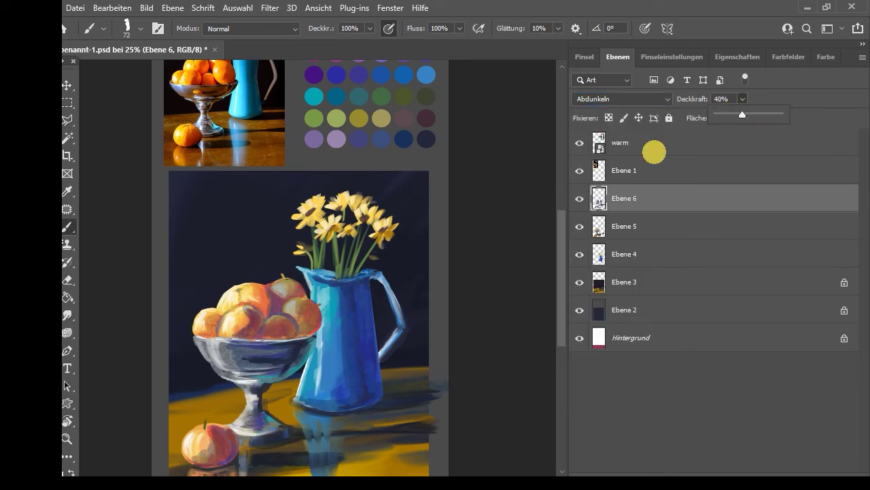
# Erase parts of the shadow glaze from the lit areas of the oranges with the 41 px eraser.
pyautogui.press('e')
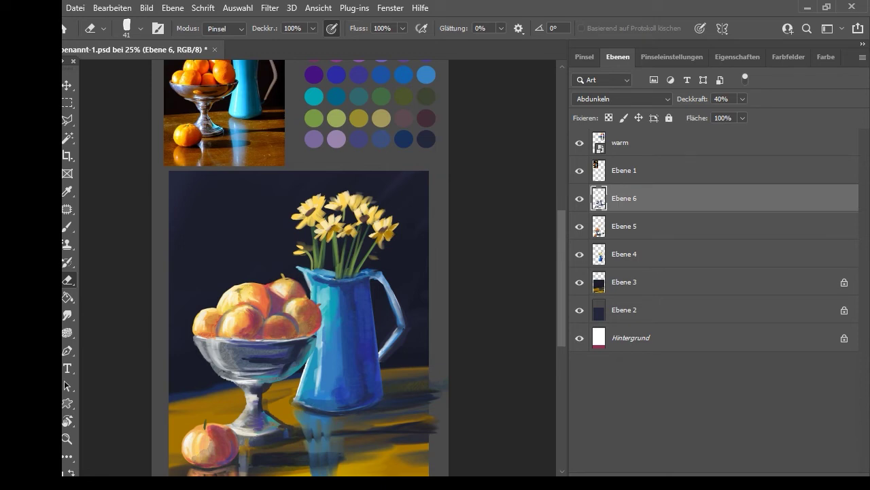
pyautogui.moveTo(562, 253); pyautogui.dragTo(562, 288)
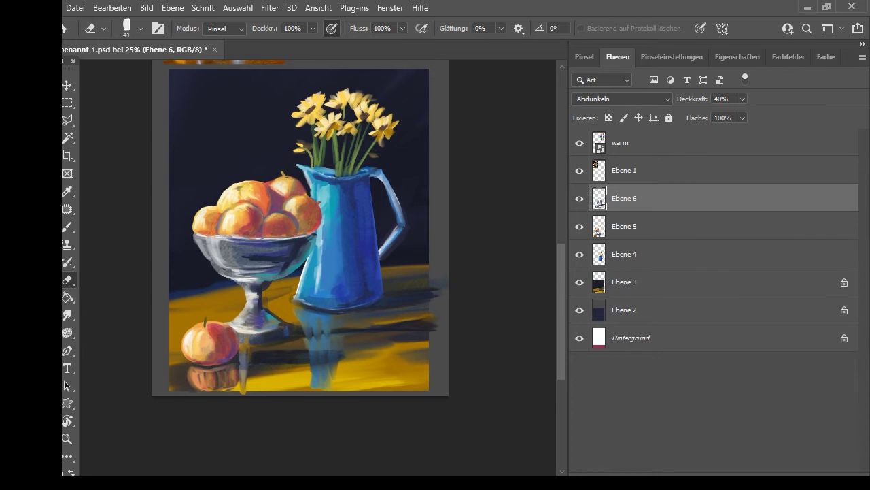
pyautogui.moveTo(561, 318); pyautogui.dragTo(560, 295)
# Add a new layer above Ebene 6 and set its blend mode to Ineinanderkopieren.
pyautogui.hotkey('ctrl', 'shift', 'alt', 'n')
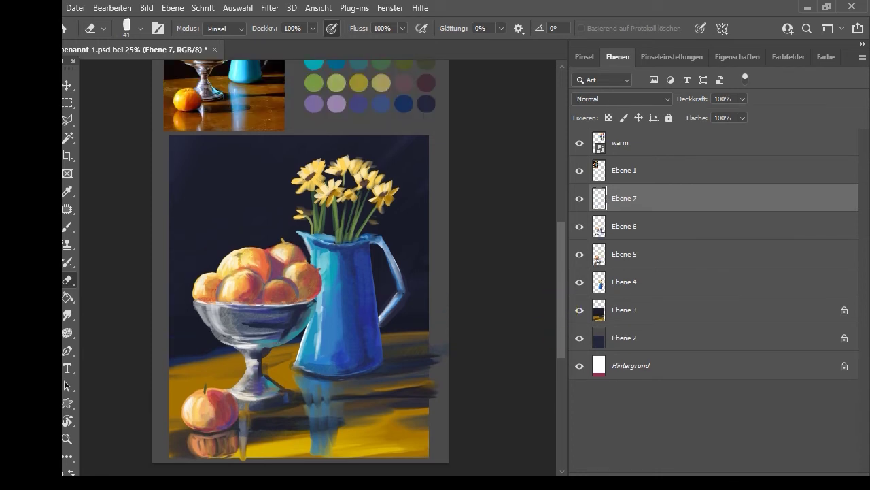
pyautogui.click(585, 58)
pyautogui.click(774, 276)
pyautogui.moveTo(559, 230); pyautogui.dragTo(558, 197)
pyautogui.press('i')
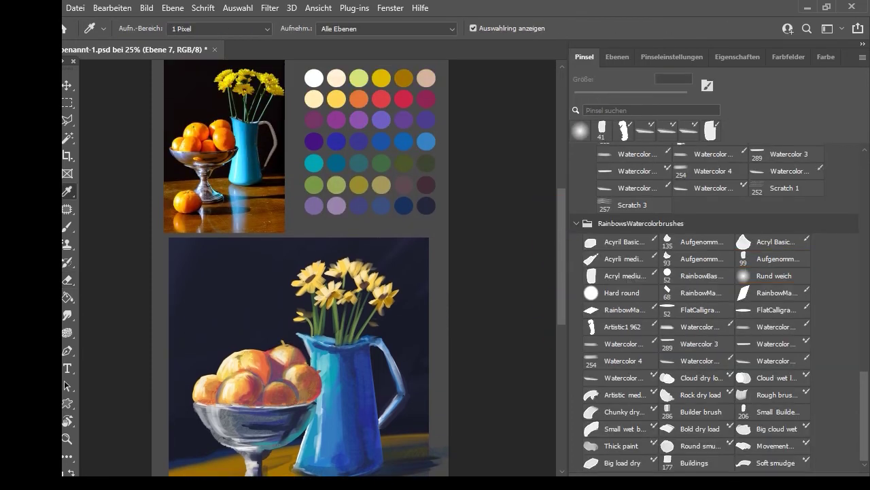
pyautogui.click(622, 327)
pyautogui.click(617, 56)
pyautogui.click(622, 99)
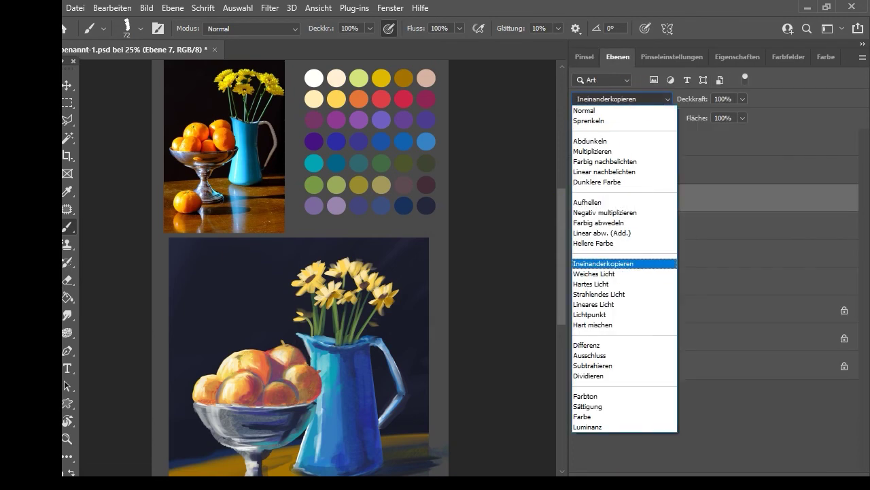
pyautogui.click(622, 263)
# Paint soft glows over the bowl, fruit, flowers, jug, and table with the Rund weich brush at 221 px.
pyautogui.click(584, 57)
pyautogui.click(660, 94)
pyautogui.click(580, 130)
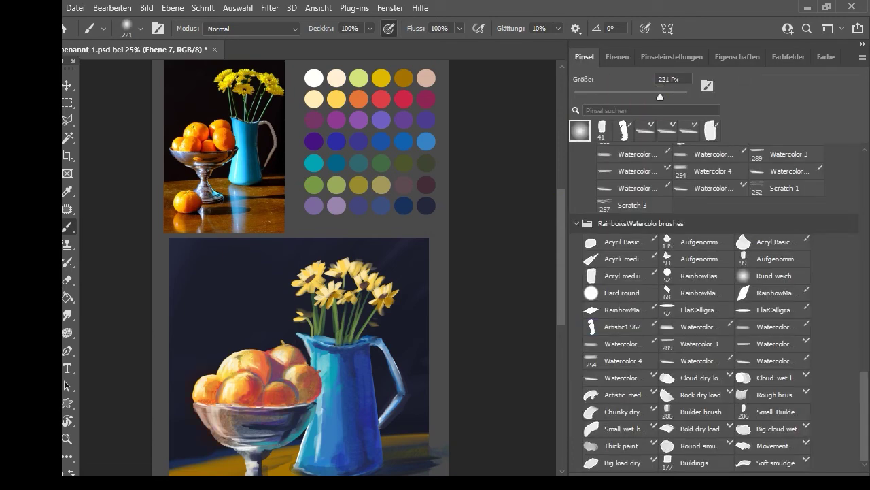
pyautogui.moveTo(562, 227); pyautogui.dragTo(561, 262)
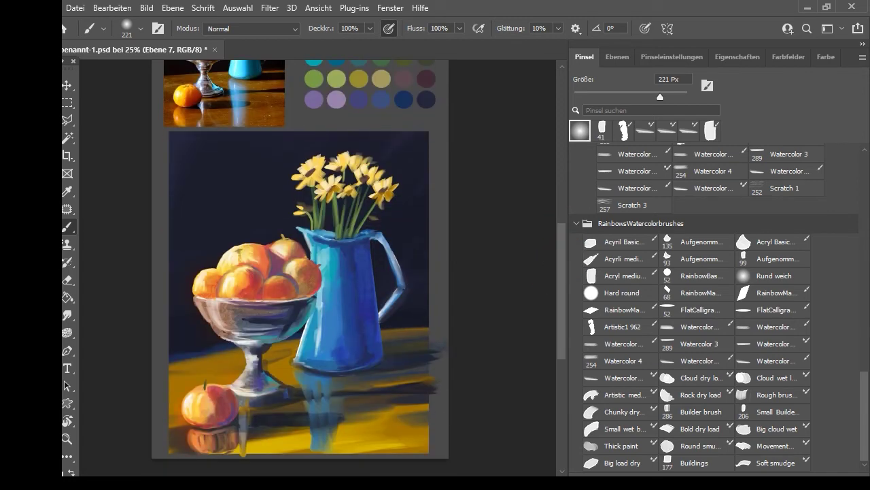
pyautogui.hotkey('ctrl', '-')
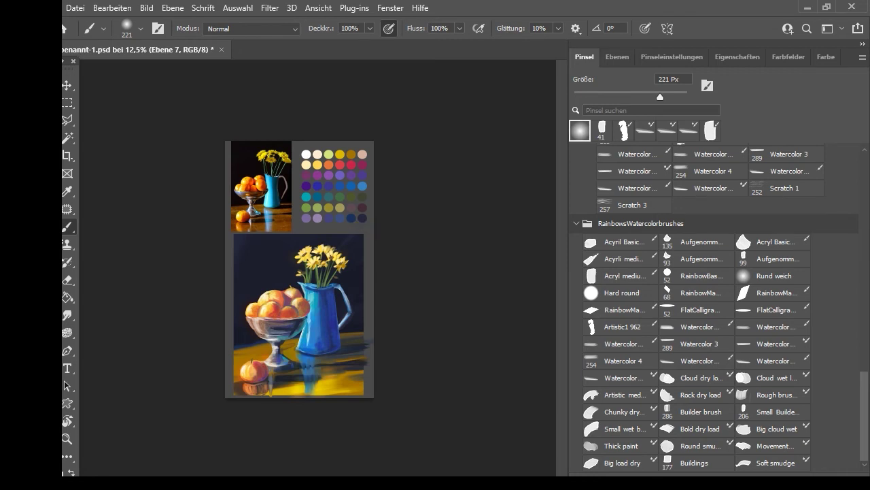
pyautogui.hotkey('ctrl', '+')
pyautogui.moveTo(562, 322); pyautogui.dragTo(562, 353)
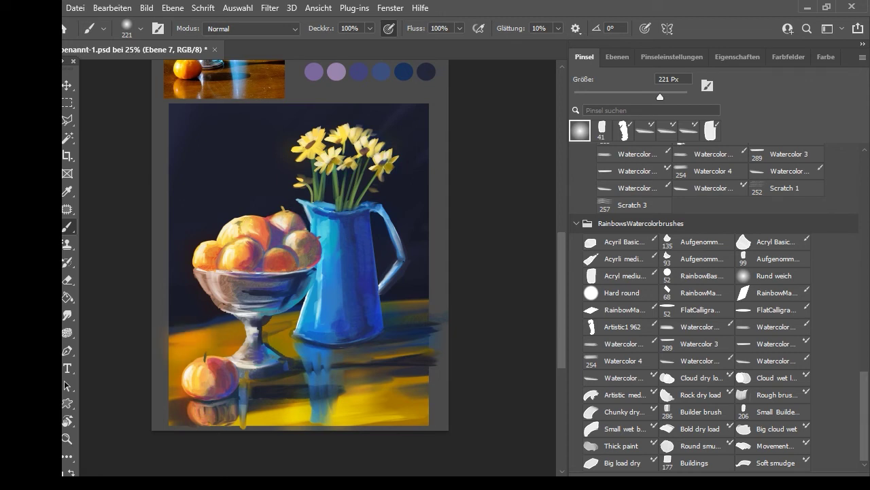
# Compare the painting with the glow layer Ebene 7 hidden and shown, and set its fill (Fläche) to 79%.
pyautogui.click(617, 57)
pyautogui.click(579, 198)
pyautogui.click(579, 198)
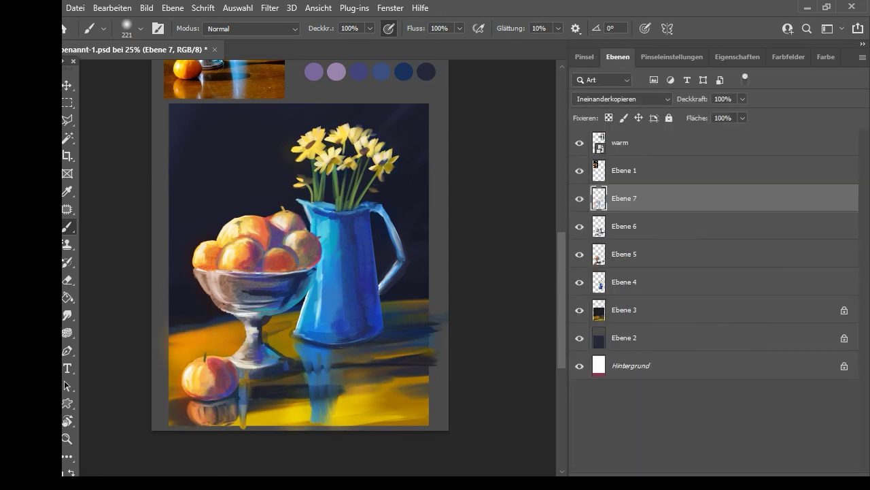
pyautogui.click(579, 199)
pyautogui.click(580, 199)
pyautogui.click(579, 199)
pyautogui.click(743, 119)
pyautogui.moveTo(743, 134); pyautogui.dragTo(730, 135)
pyautogui.click(579, 198)
pyautogui.hotkey('ctrl', ',')
pyautogui.hotkey('ctrl', ',')
pyautogui.hotkey('ctrl', ',')
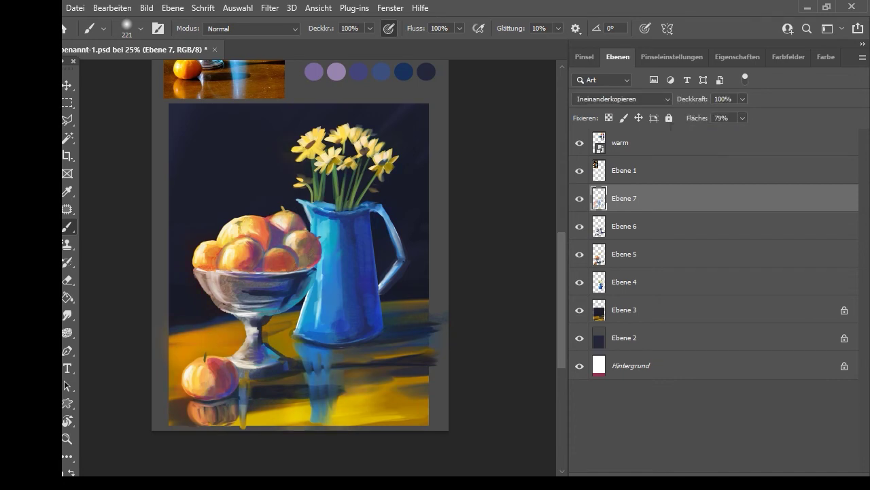
# Review the available blend modes for Ebene 7 and keep Ineinanderkopieren.
pyautogui.click(611, 96)
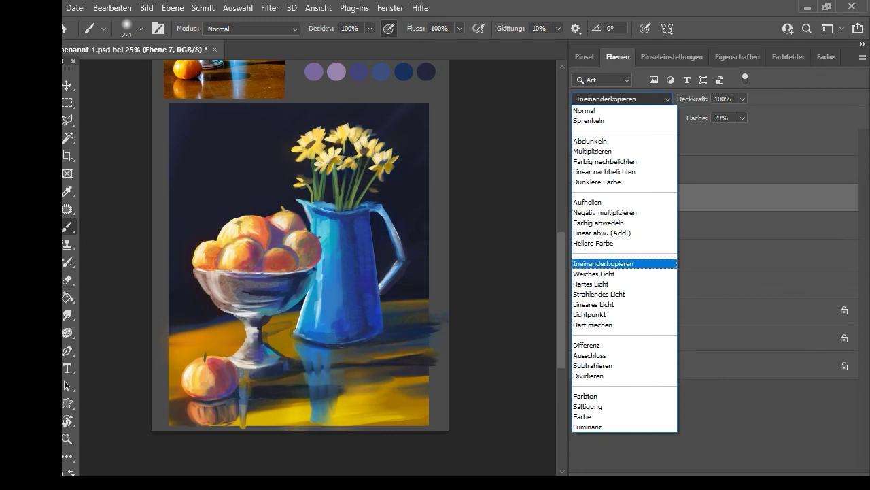
pyautogui.click(603, 264)
pyautogui.click(743, 119)
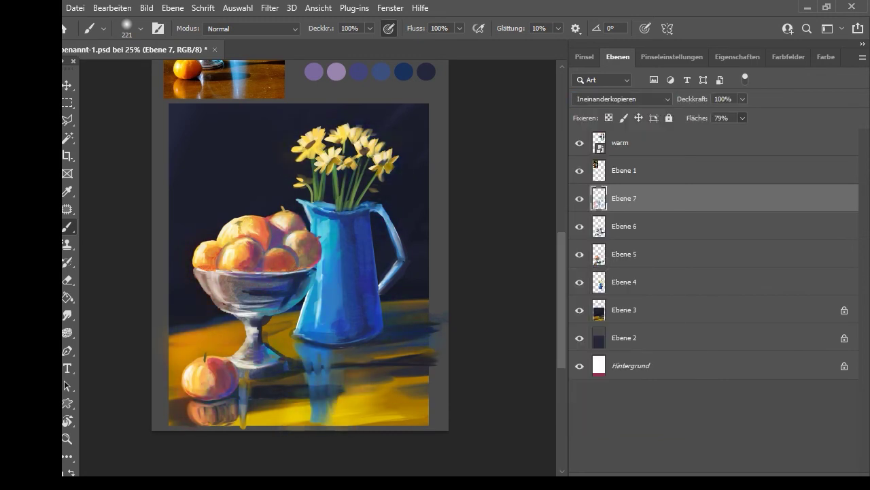
# Set the fill (Fläche) of Ebene 7 to 90% and add a new layer above it.
pyautogui.moveTo(743, 134)
pyautogui.mouseDown()
pyautogui.moveTo(775, 134)
pyautogui.moveTo(748, 137)
pyautogui.mouseUp()
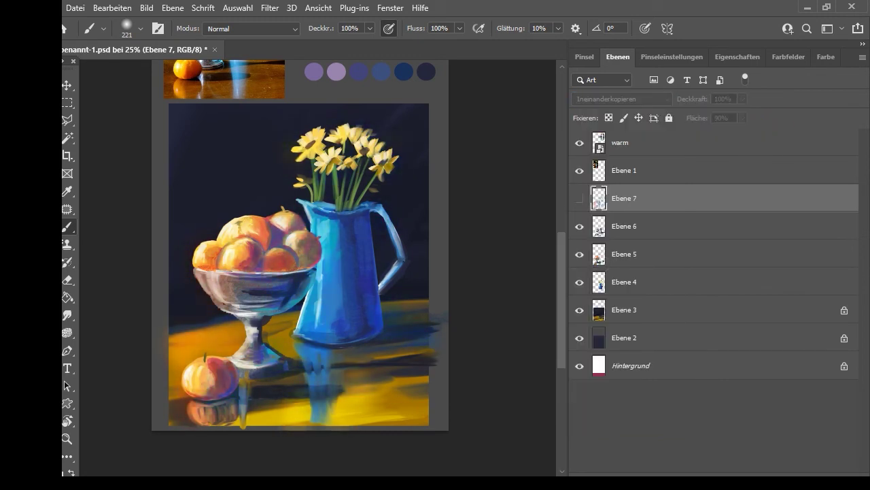
pyautogui.moveTo(560, 317); pyautogui.dragTo(558, 269)
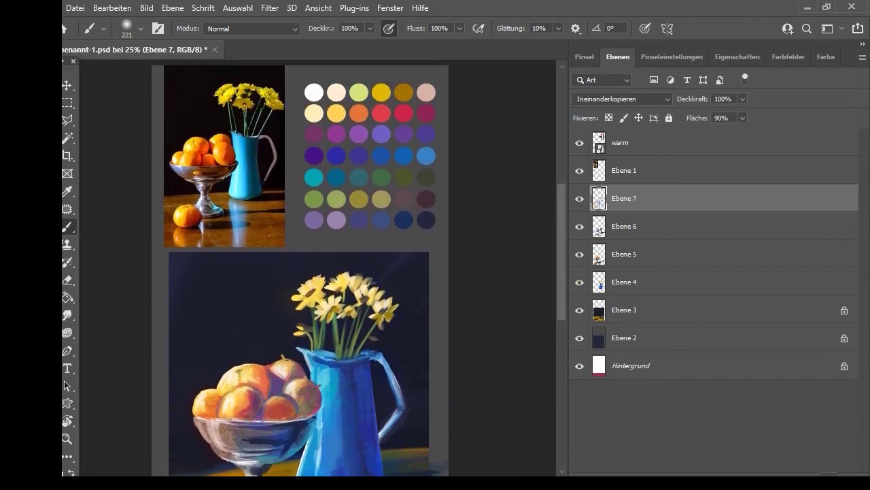
pyautogui.click(830, 479)
# Paint orange and pale yellow accents on the daffodil petals with the Artistic1 962 brush, reducing its size to 38 and 32 px.
pyautogui.click(578, 57)
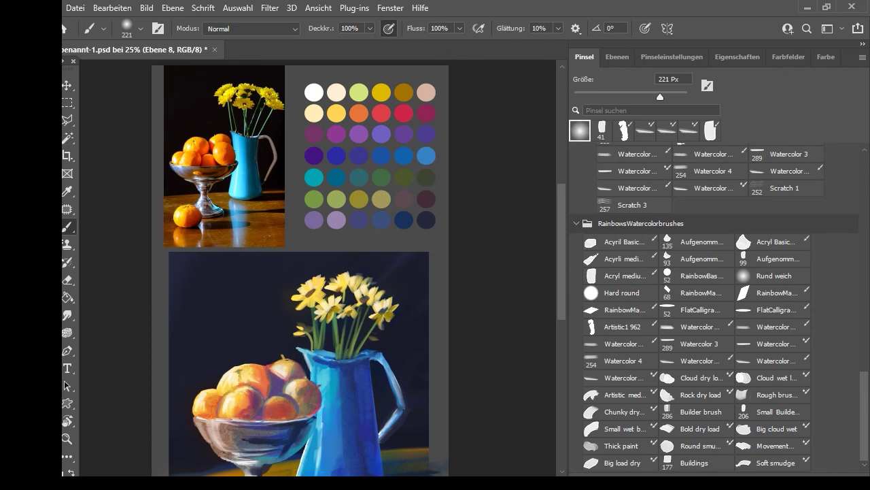
pyautogui.click(622, 326)
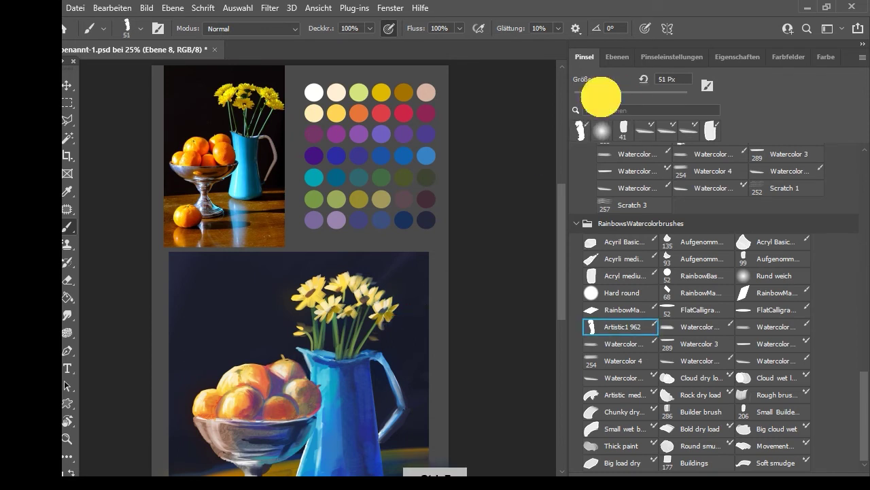
pyautogui.moveTo(601, 96); pyautogui.dragTo(595, 96)
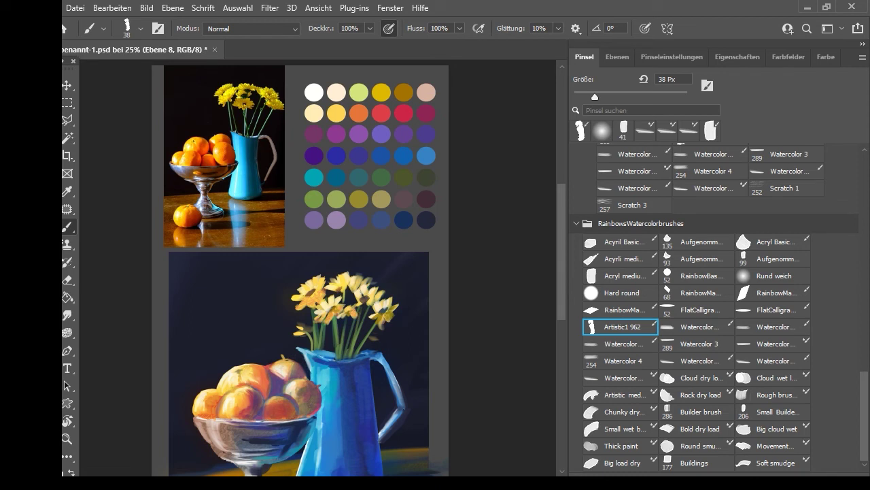
pyautogui.moveTo(595, 97); pyautogui.dragTo(592, 97)
pyautogui.keyDown('alt'); pyautogui.click(352, 153); pyautogui.keyUp('alt')
pyautogui.keyDown('alt'); pyautogui.click(313, 135); pyautogui.keyUp('alt')
pyautogui.moveTo(302, 326); pyautogui.dragTo(310, 327)
pyautogui.moveTo(350, 300); pyautogui.dragTo(376, 283)
# Touch up the oranges along the bowl's rim with sampled colours at 32 px.
pyautogui.keyDown('alt'); pyautogui.click(226, 425); pyautogui.keyUp('alt')
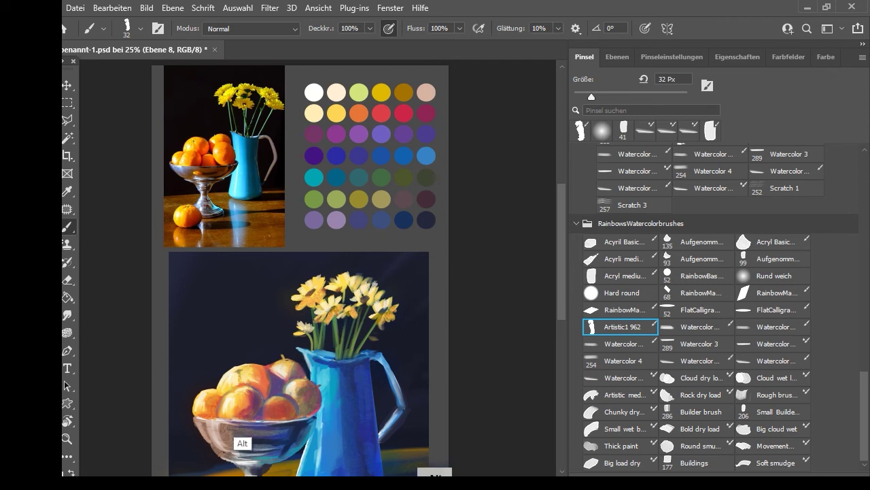
pyautogui.keyDown('alt'); pyautogui.click(226, 417); pyautogui.keyUp('alt')
pyautogui.moveTo(236, 404); pyautogui.dragTo(240, 412)
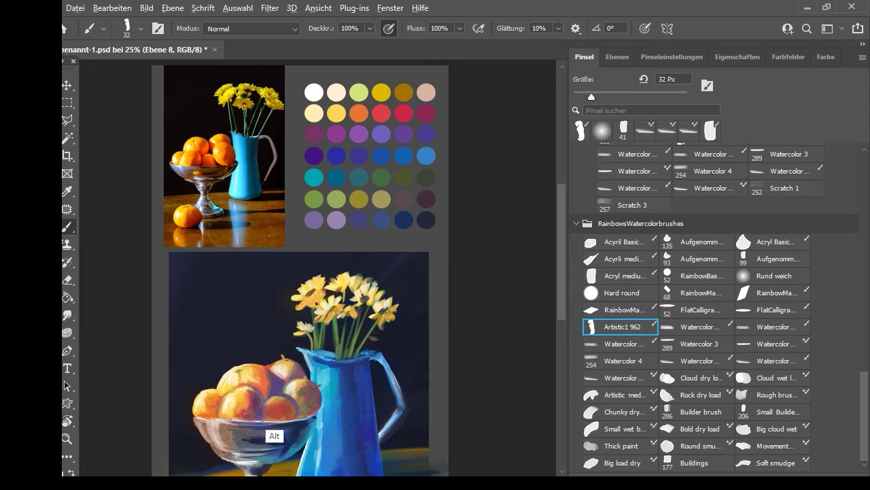
pyautogui.keyDown('alt'); pyautogui.click(313, 114); pyautogui.keyUp('alt')
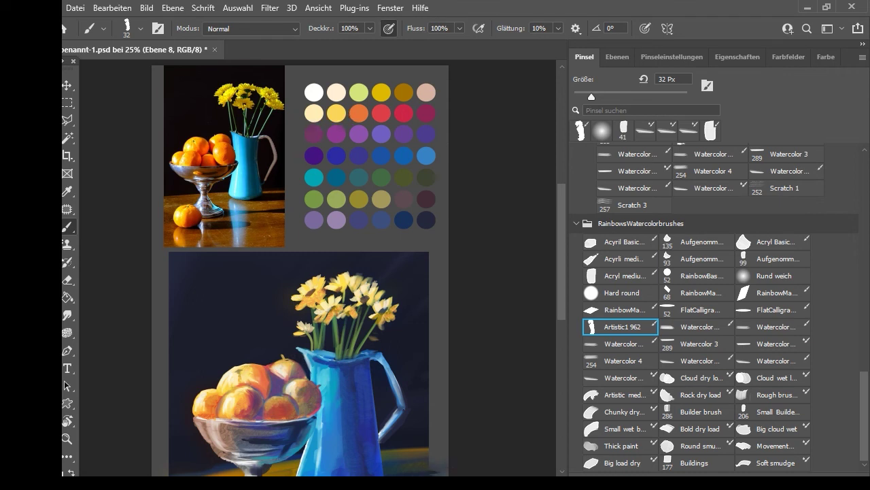
# Paint blue and orange reflections and light streaks on the silver bowl with the brush at 17 px.
pyautogui.moveTo(562, 262); pyautogui.dragTo(561, 275)
pyautogui.click(583, 97)
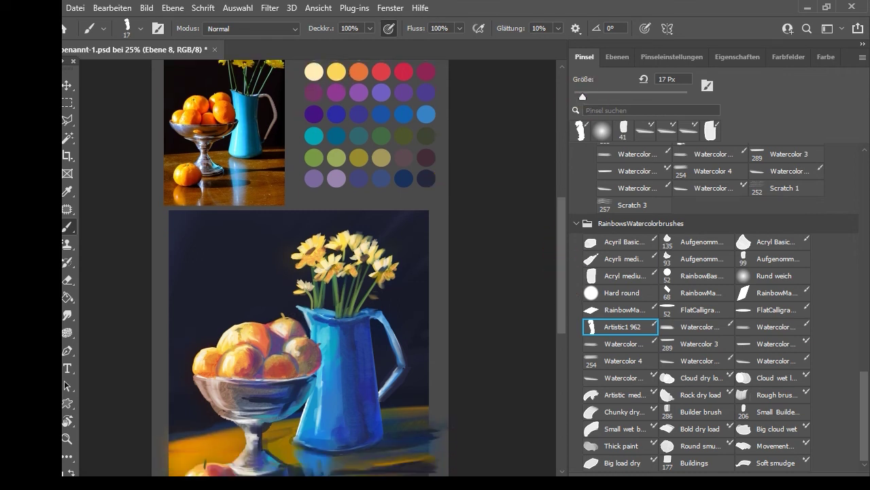
pyautogui.keyDown('alt'); pyautogui.click(318, 416); pyautogui.keyUp('alt')
pyautogui.moveTo(286, 383); pyautogui.dragTo(314, 379)
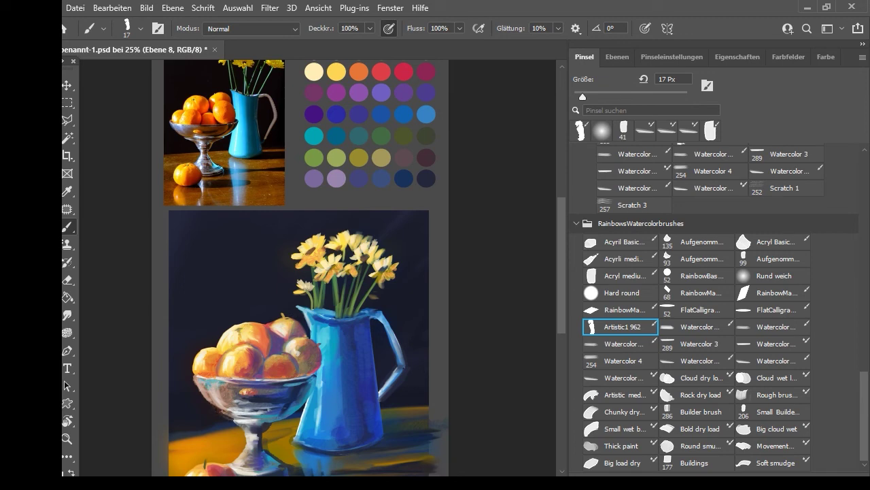
# Clean up the jug handle's edges with the sampled dark background colour at 17 px, and enlarge the brush to 55 px for the background.
pyautogui.keyDown('alt'); pyautogui.click(393, 316); pyautogui.keyUp('alt')
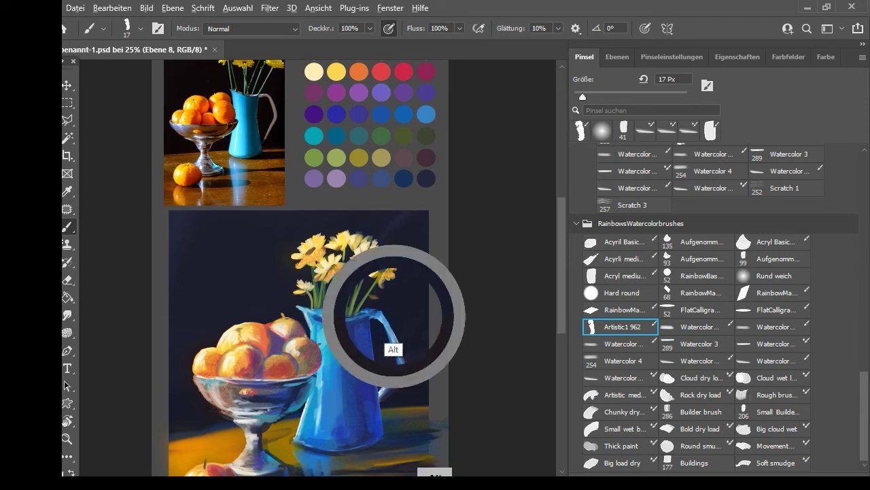
pyautogui.moveTo(381, 319); pyautogui.dragTo(396, 355)
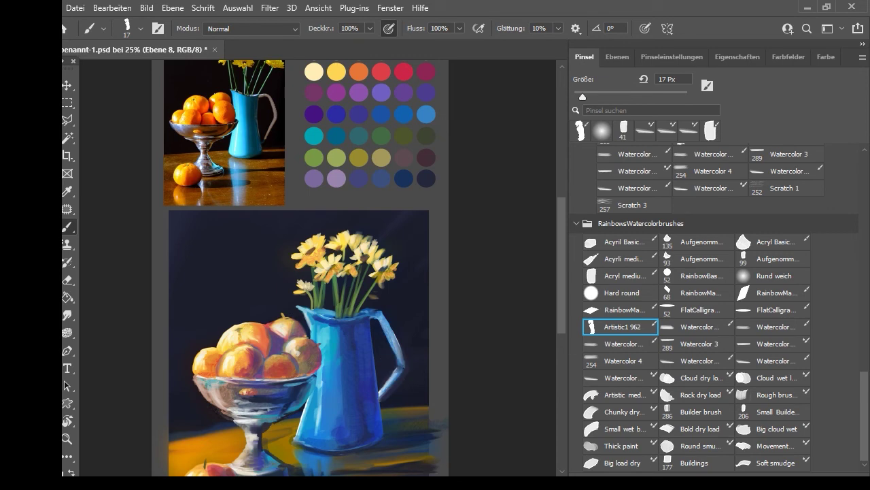
pyautogui.moveTo(396, 409); pyautogui.dragTo(406, 409)
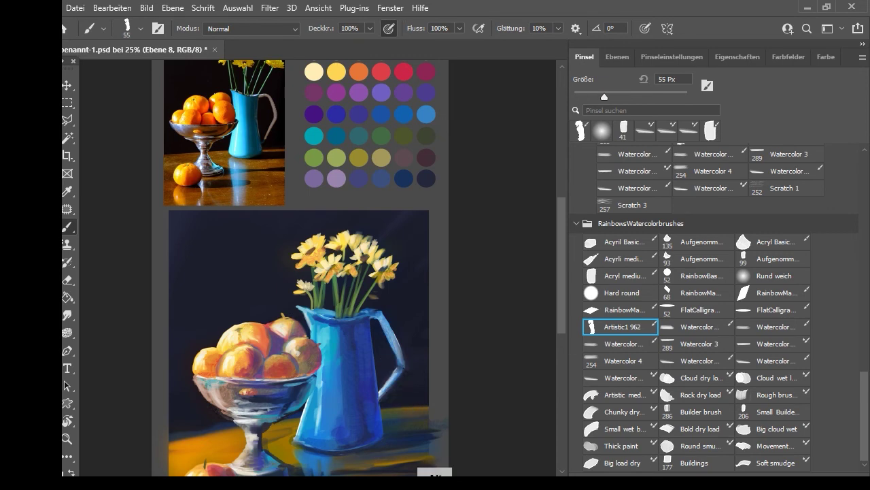
# Switch to the Mixer Brush and add textured yellow strokes to the table's highlight with Trocken/dick aufgetr. at 48 px.
pyautogui.moveTo(562, 290); pyautogui.dragTo(559, 325)
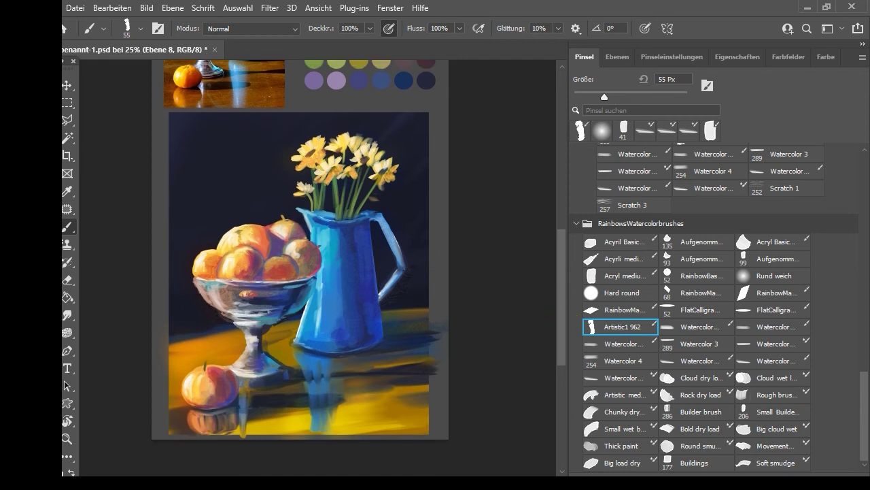
pyautogui.click(67, 226)
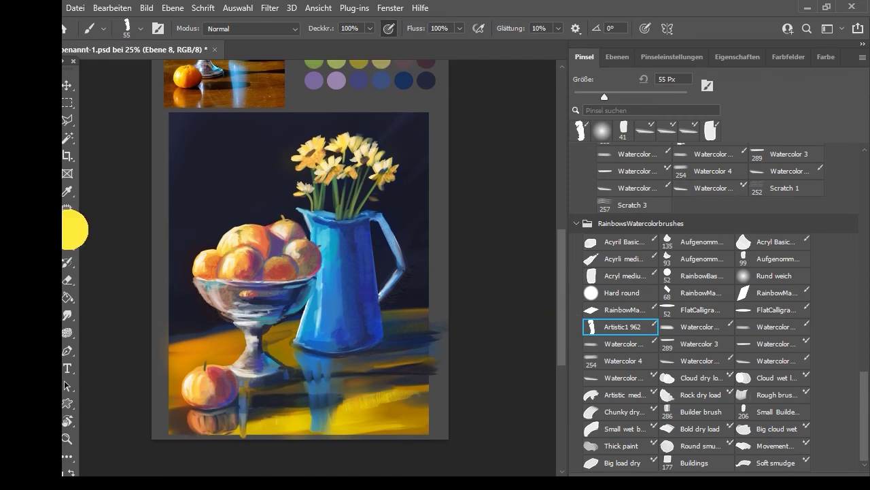
pyautogui.click(122, 267)
pyautogui.moveTo(379, 406)
pyautogui.mouseDown()
pyautogui.moveTo(413, 395)
pyautogui.moveTo(394, 400)
pyautogui.mouseUp()
pyautogui.keyDown('alt'); pyautogui.click(378, 402); pyautogui.keyUp('alt')
pyautogui.keyDown('alt'); pyautogui.click(378, 401); pyautogui.keyUp('alt')
# Set the Mixer Brush to Sehr nass and blend the yellow table highlight around the jug's reflection.
pyautogui.click(282, 28)
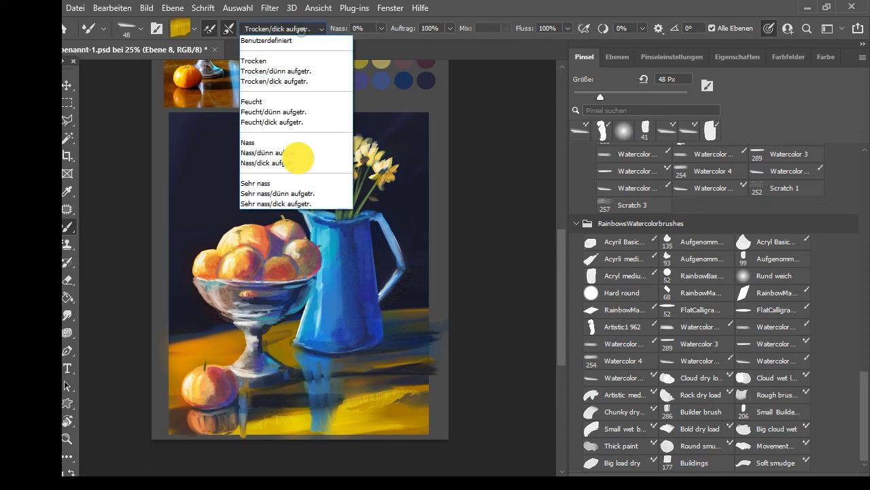
pyautogui.click(272, 183)
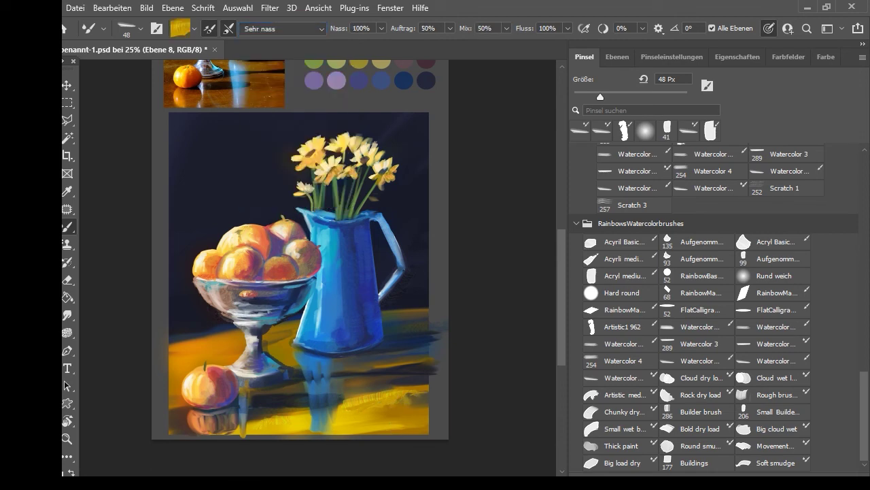
pyautogui.keyDown('alt'); pyautogui.click(302, 428); pyautogui.keyUp('alt')
pyautogui.moveTo(311, 418); pyautogui.dragTo(312, 434)
pyautogui.keyDown('alt'); pyautogui.click(284, 429); pyautogui.keyUp('alt')
pyautogui.moveTo(253, 421); pyautogui.dragTo(265, 420)
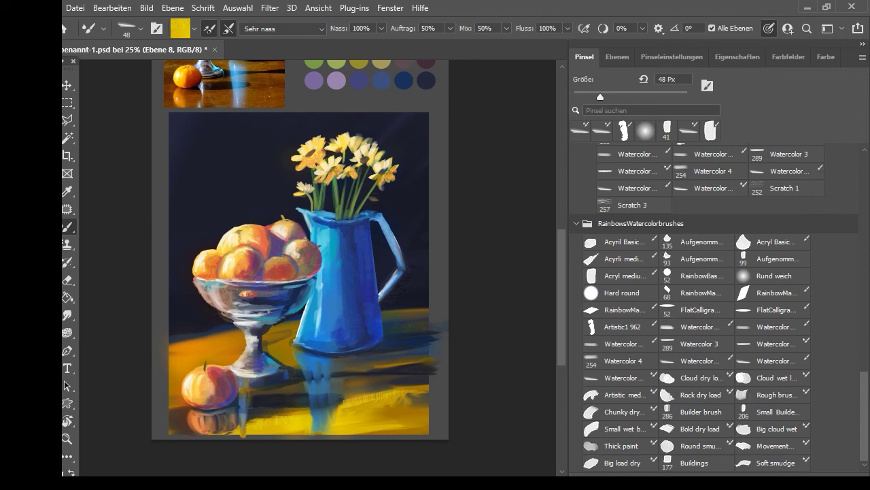
# Paint thin light-blue edge highlights on the bowl's stem and foot with Trocken/dick aufgetr. at 20 px.
pyautogui.keyDown('alt'); pyautogui.click(307, 345); pyautogui.keyUp('alt')
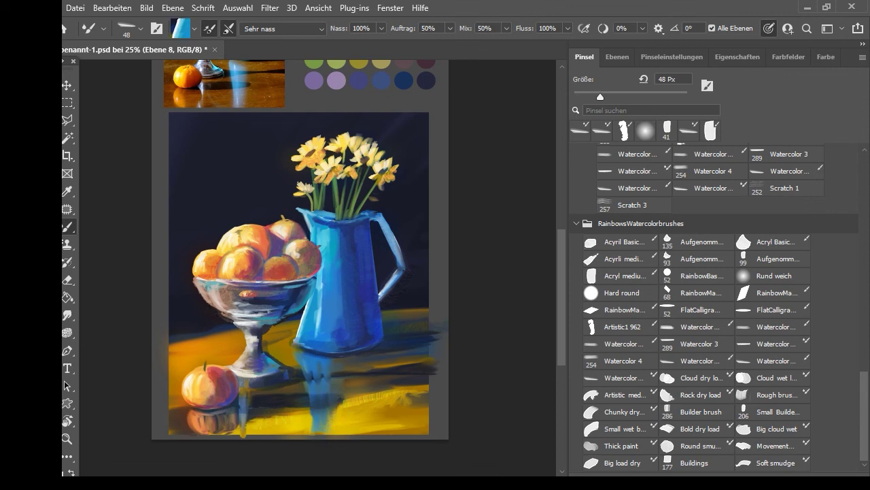
pyautogui.scroll(1, 299, 265)
pyautogui.click(282, 28)
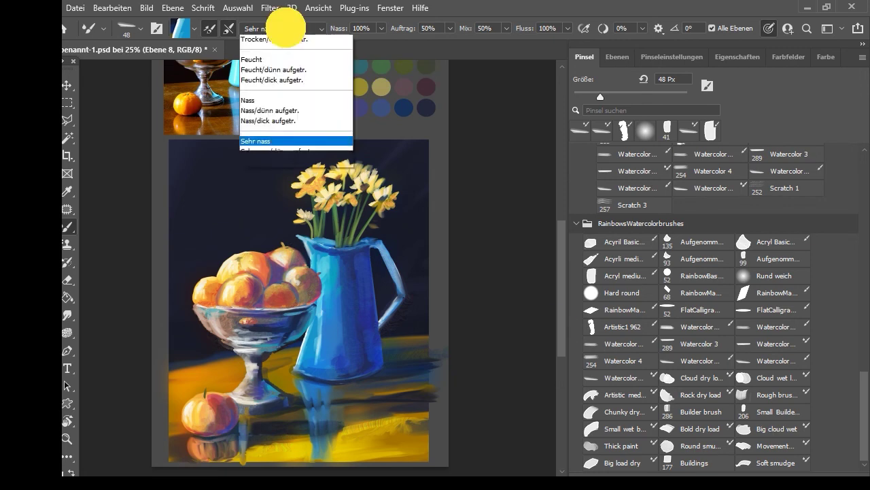
pyautogui.click(292, 81)
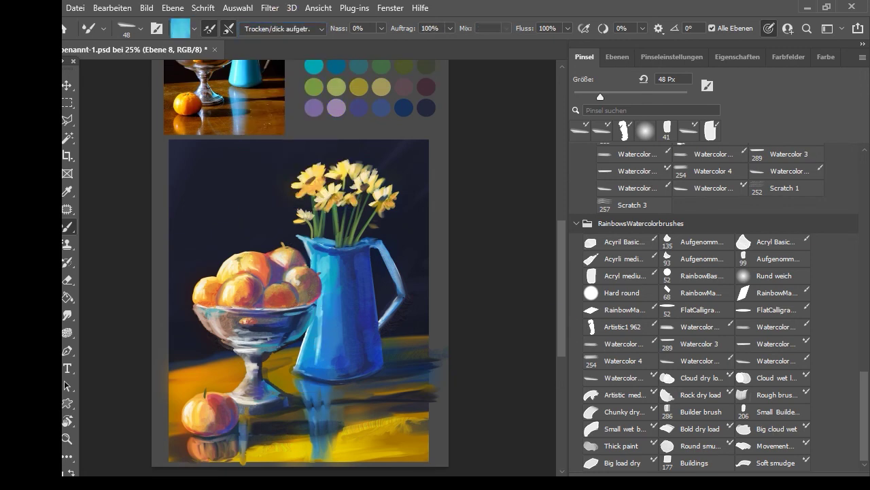
pyautogui.press('[')
pyautogui.press('[')
pyautogui.press('[')
pyautogui.keyDown('alt'); pyautogui.click(305, 376); pyautogui.keyUp('alt')
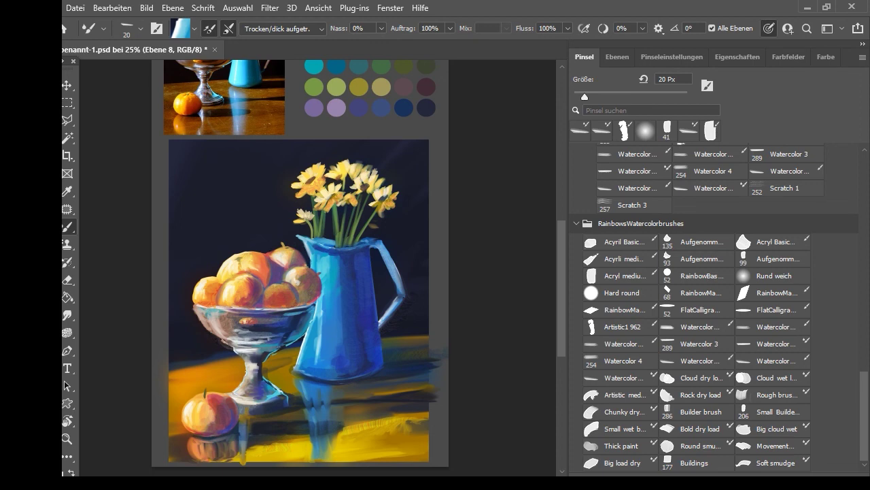
# Define the jug's rim and spout with sampled blue strokes using the Mixer Brush at 20 px.
pyautogui.moveTo(561, 311)
pyautogui.mouseDown()
pyautogui.moveTo(562, 330)
pyautogui.moveTo(562, 309)
pyautogui.mouseUp()
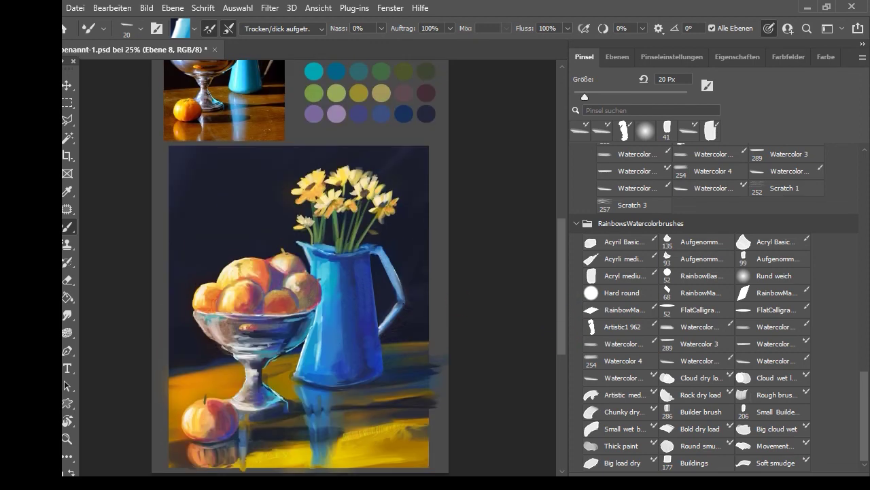
pyautogui.moveTo(559, 262)
pyautogui.mouseDown()
pyautogui.moveTo(558, 231)
pyautogui.moveTo(558, 240)
pyautogui.mouseUp()
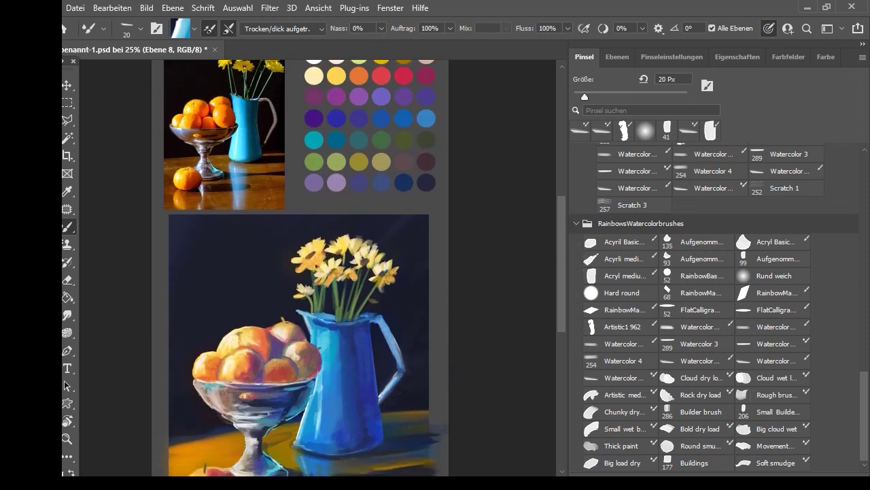
pyautogui.keyDown('alt'); pyautogui.click(316, 358); pyautogui.keyUp('alt')
pyautogui.keyDown('alt'); pyautogui.click(319, 323); pyautogui.keyUp('alt')
pyautogui.moveTo(298, 314); pyautogui.dragTo(317, 318)
pyautogui.keyDown('alt'); pyautogui.click(332, 379); pyautogui.keyUp('alt')
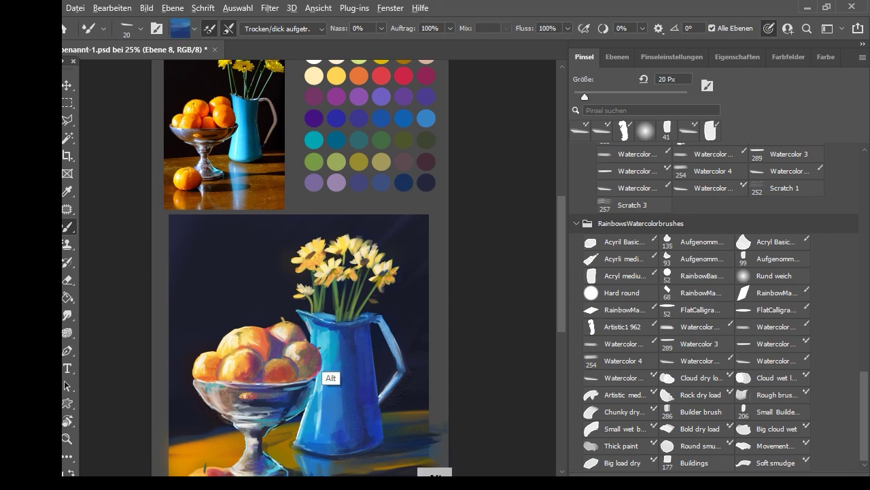
# Refine the jug's handle-side edge and base with sampled blue, dark background, and table colours, enlarging the brush to 44 px.
pyautogui.keyDown('alt'); pyautogui.click(436, 471); pyautogui.keyUp('alt')
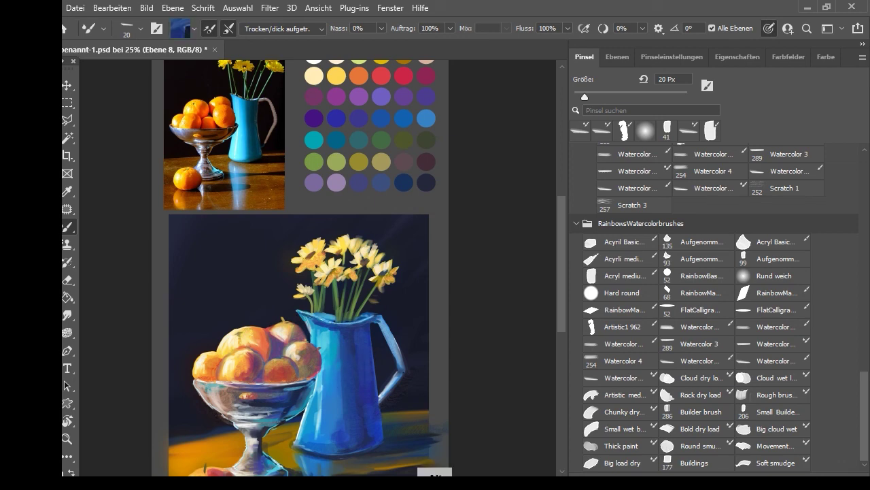
pyautogui.keyDown('alt'); pyautogui.click(376, 373); pyautogui.keyUp('alt')
pyautogui.keyDown('alt'); pyautogui.rightClick(395, 316); pyautogui.keyUp('alt')
pyautogui.moveTo(371, 326); pyautogui.dragTo(376, 391)
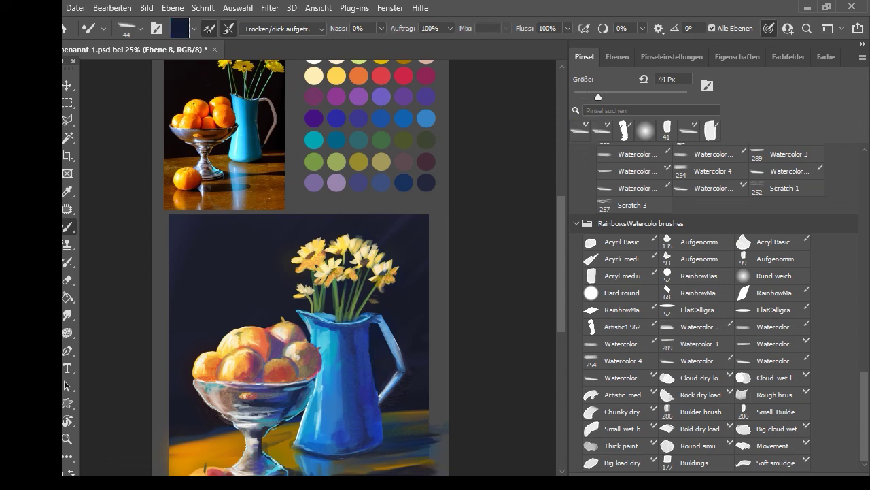
pyautogui.keyDown('alt'); pyautogui.click(289, 455); pyautogui.keyUp('alt')
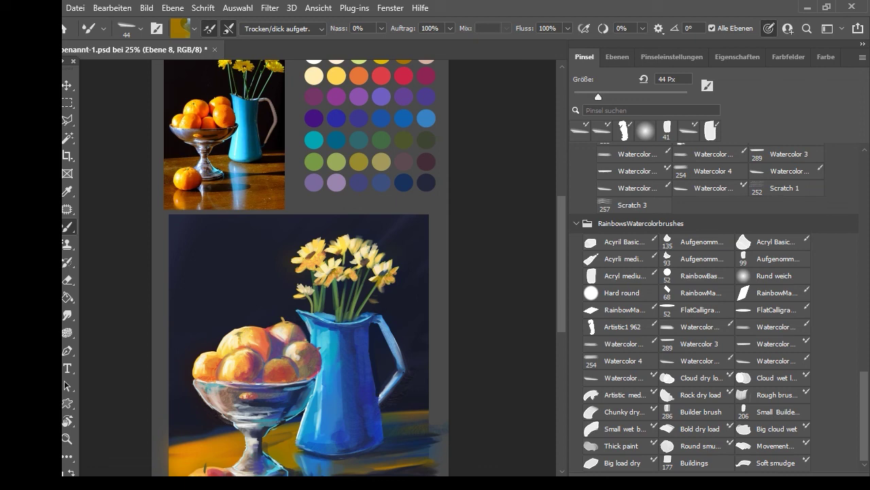
# Rework the shaded oranges beside the jug with sampled orange and violet tones at 44 px.
pyautogui.hotkey('ctrl', '-')
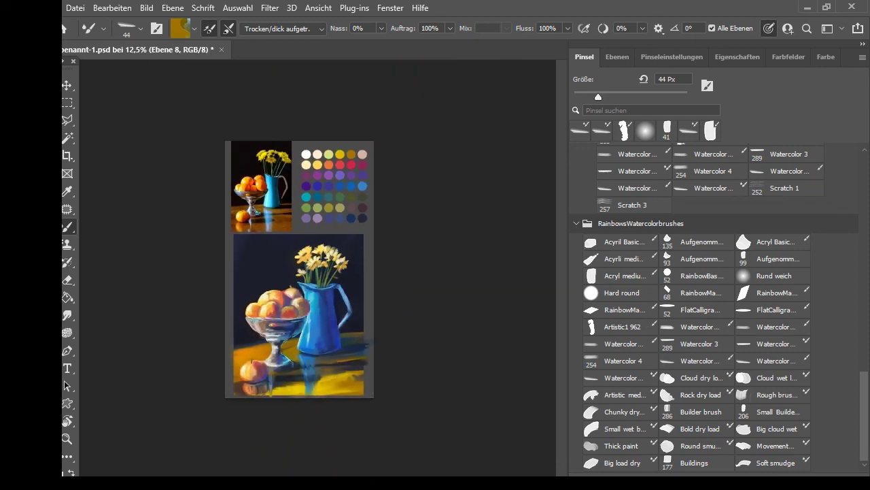
pyautogui.hotkey('ctrl', '+')
pyautogui.moveTo(562, 279)
pyautogui.mouseDown()
pyautogui.moveTo(560, 258)
pyautogui.moveTo(558, 301)
pyautogui.moveTo(548, 272)
pyautogui.mouseUp()
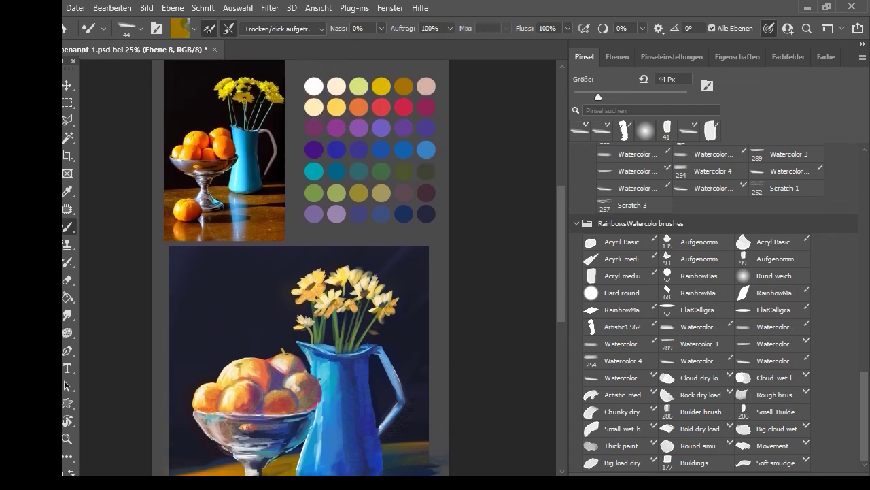
pyautogui.keyDown('alt'); pyautogui.click(278, 417); pyautogui.keyUp('alt')
pyautogui.keyDown('alt'); pyautogui.click(268, 443); pyautogui.keyUp('alt')
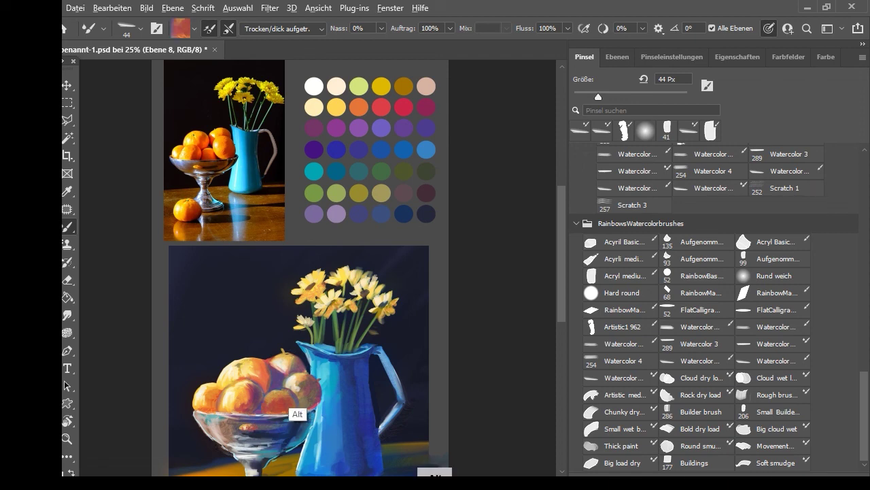
pyautogui.keyDown('alt'); pyautogui.click(300, 415); pyautogui.keyUp('alt')
pyautogui.keyDown('alt'); pyautogui.click(304, 386); pyautogui.keyUp('alt')
# Set the Mixer Brush to Sehr nass and soften the shaded oranges and dark background with sampled colours.
pyautogui.click(283, 27)
pyautogui.click(299, 180)
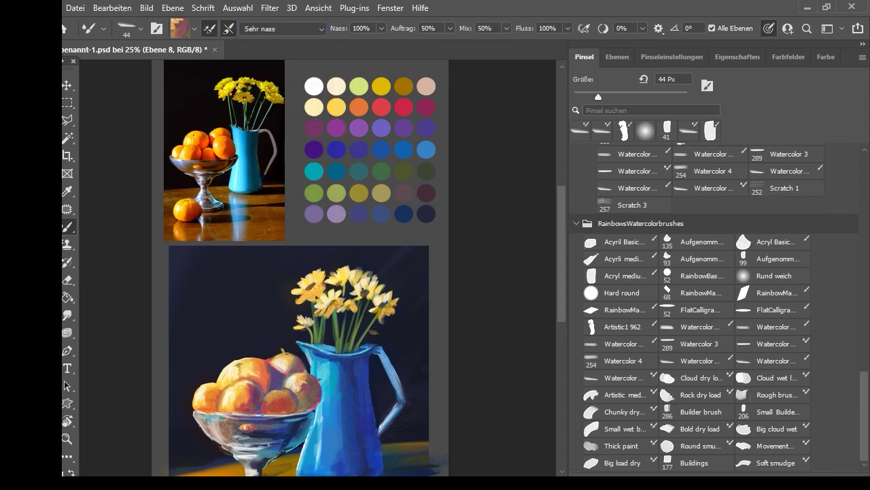
pyautogui.keyDown('alt'); pyautogui.click(283, 405); pyautogui.keyUp('alt')
pyautogui.keyDown('alt'); pyautogui.click(285, 400); pyautogui.keyUp('alt')
pyautogui.moveTo(560, 243); pyautogui.dragTo(559, 283)
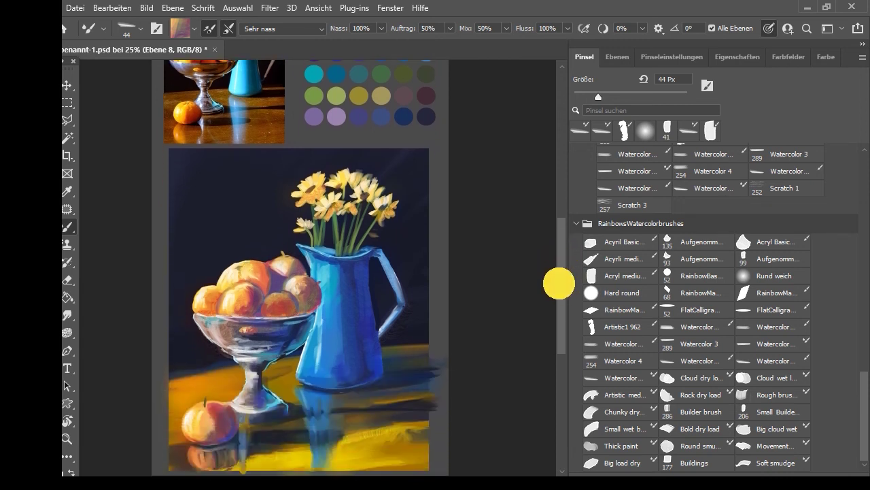
pyautogui.keyDown('alt'); pyautogui.click(416, 284); pyautogui.keyUp('alt')
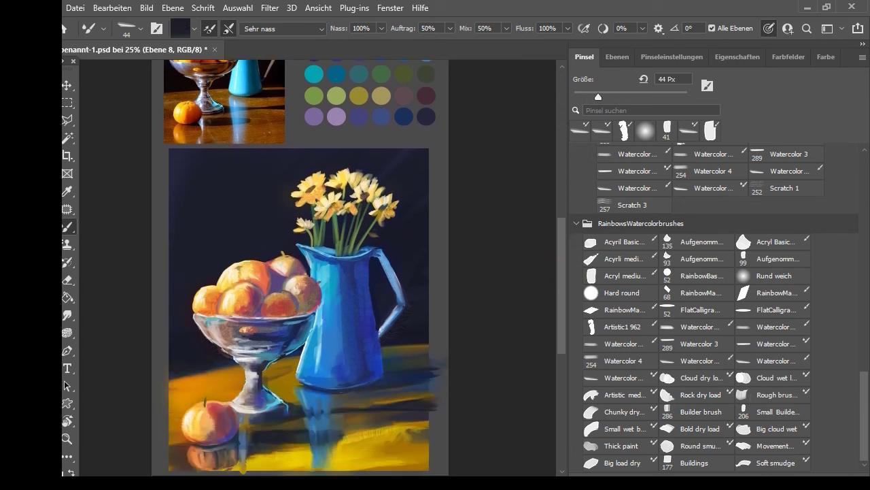
# Save the painting.
pyautogui.moveTo(563, 275)
pyautogui.mouseDown()
pyautogui.moveTo(565, 307)
pyautogui.moveTo(559, 241)
pyautogui.moveTo(560, 262)
pyautogui.mouseUp()
pyautogui.hotkey('ctrl', '-')
pyautogui.click(75, 8)
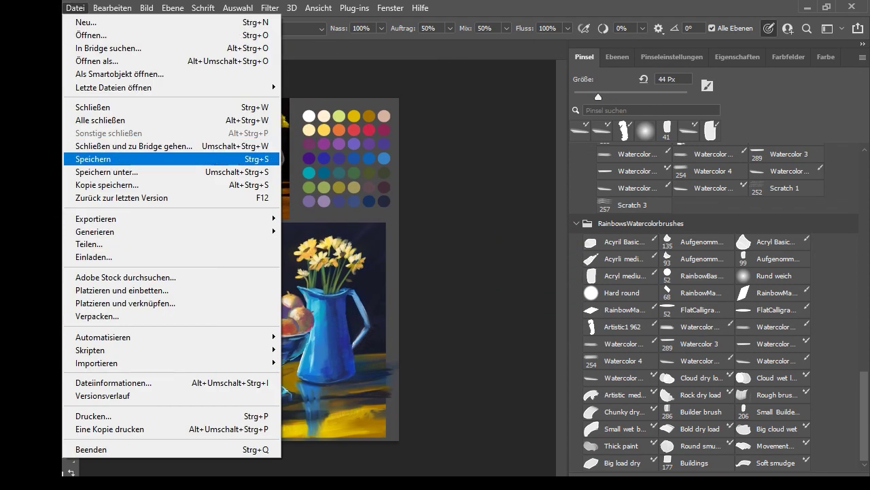